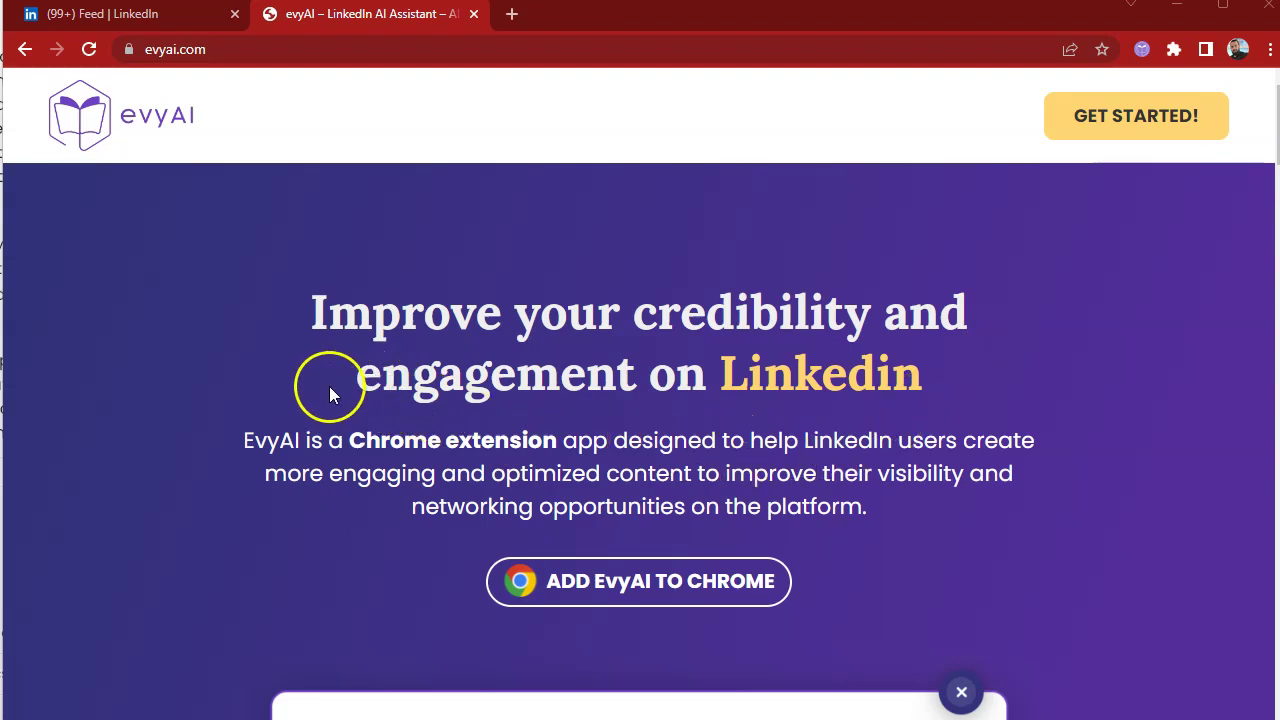
# - Scroll the evyai.com home page down to the six feature cards, Comment Generator through Connection Customizer
pyautogui.scroll(-2, 122, 515)
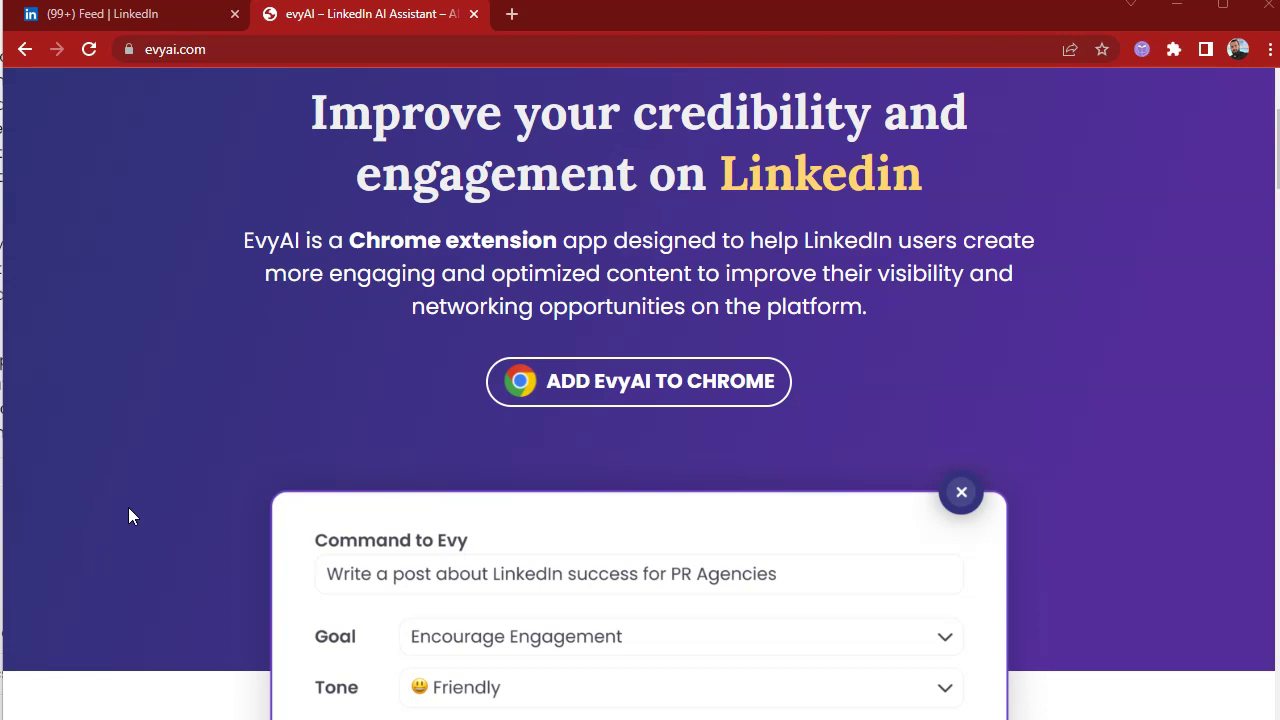
pyautogui.scroll(-2, 128, 508)
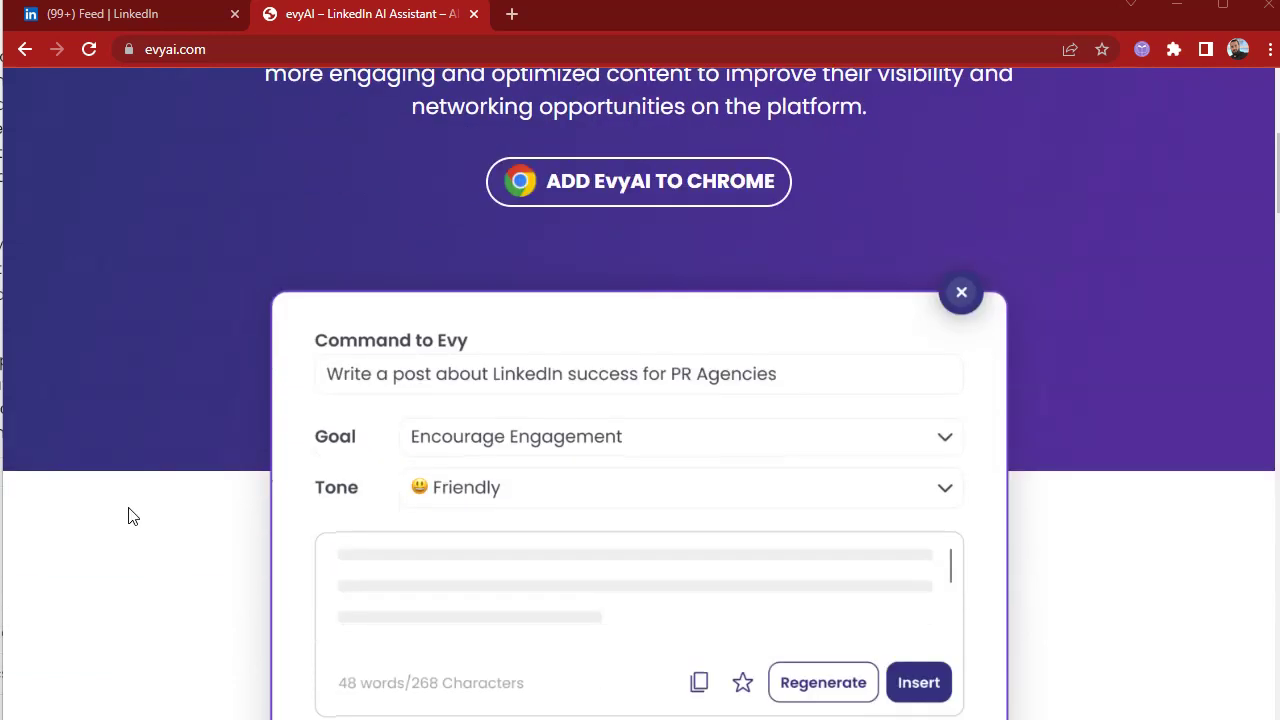
pyautogui.scroll(-8, 128, 516)
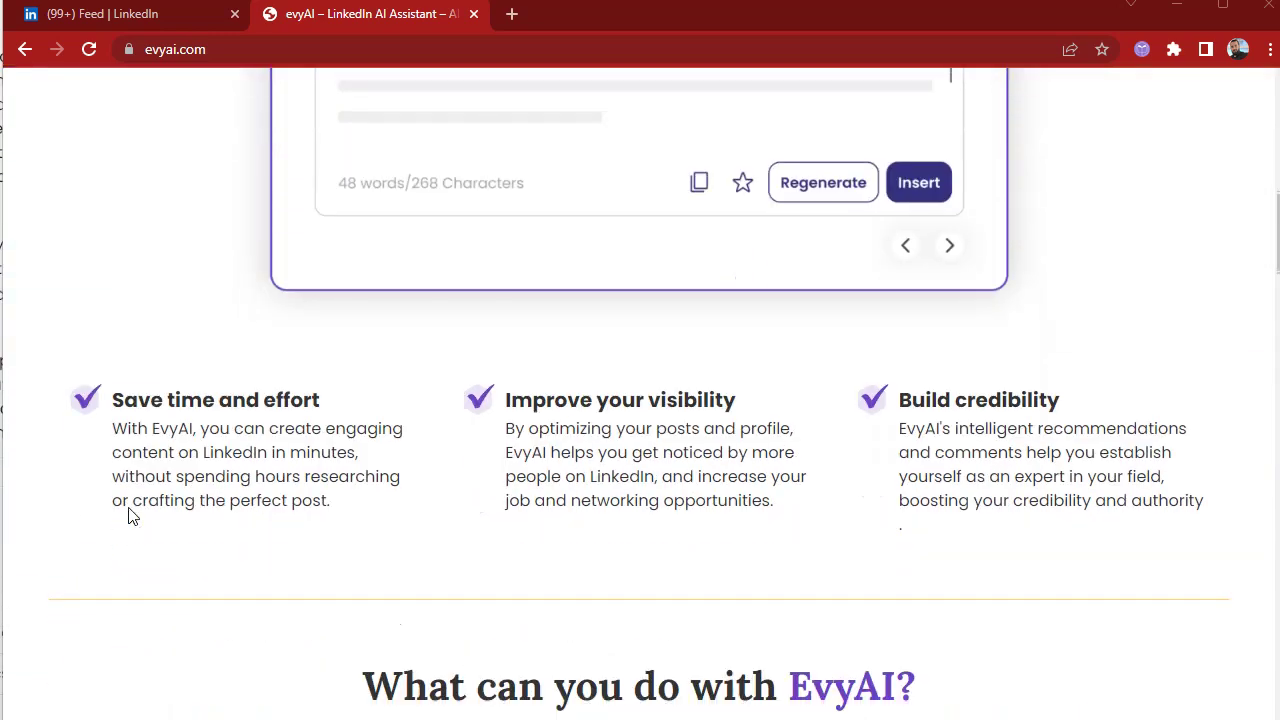
pyautogui.scroll(-5, 128, 516)
pyautogui.scroll(1, 128, 514)
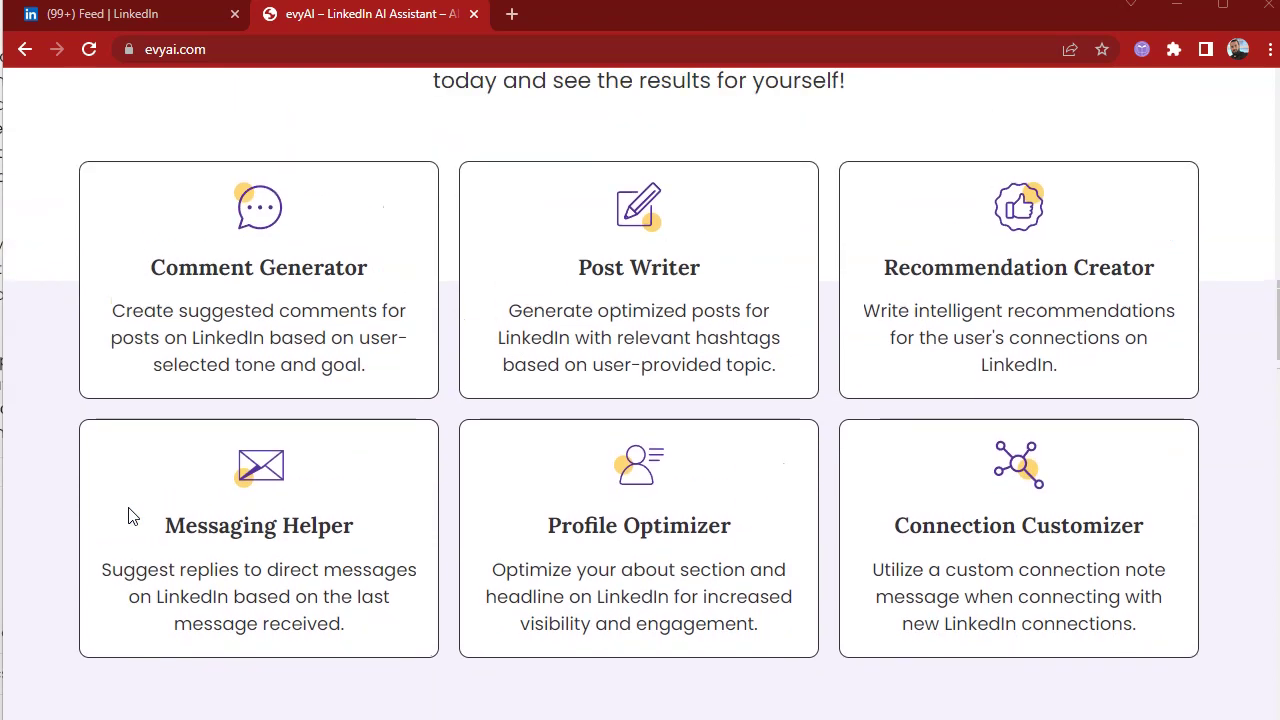
# - Reload the LinkedIn feed and open the EvyAI assistant in a comment on the Influence Accelerator post
pyautogui.click(124, 20)
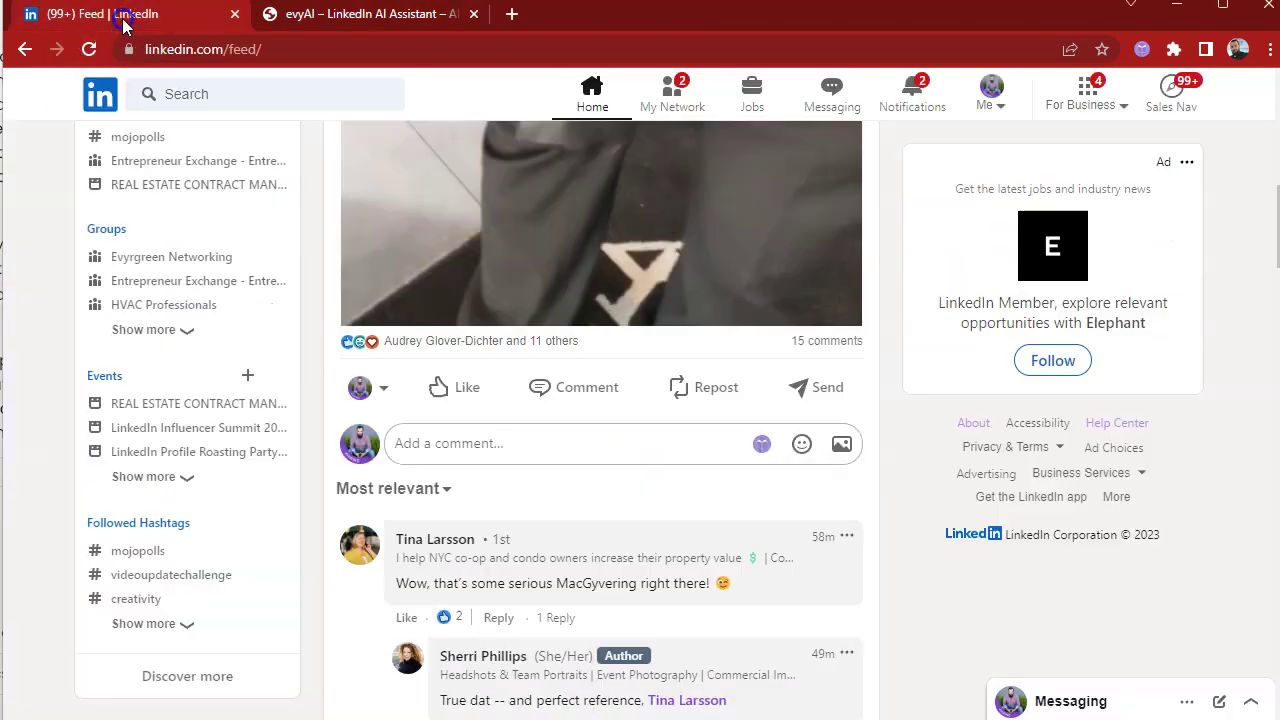
pyautogui.scroll(10, 537, 415)
pyautogui.click(100, 94)
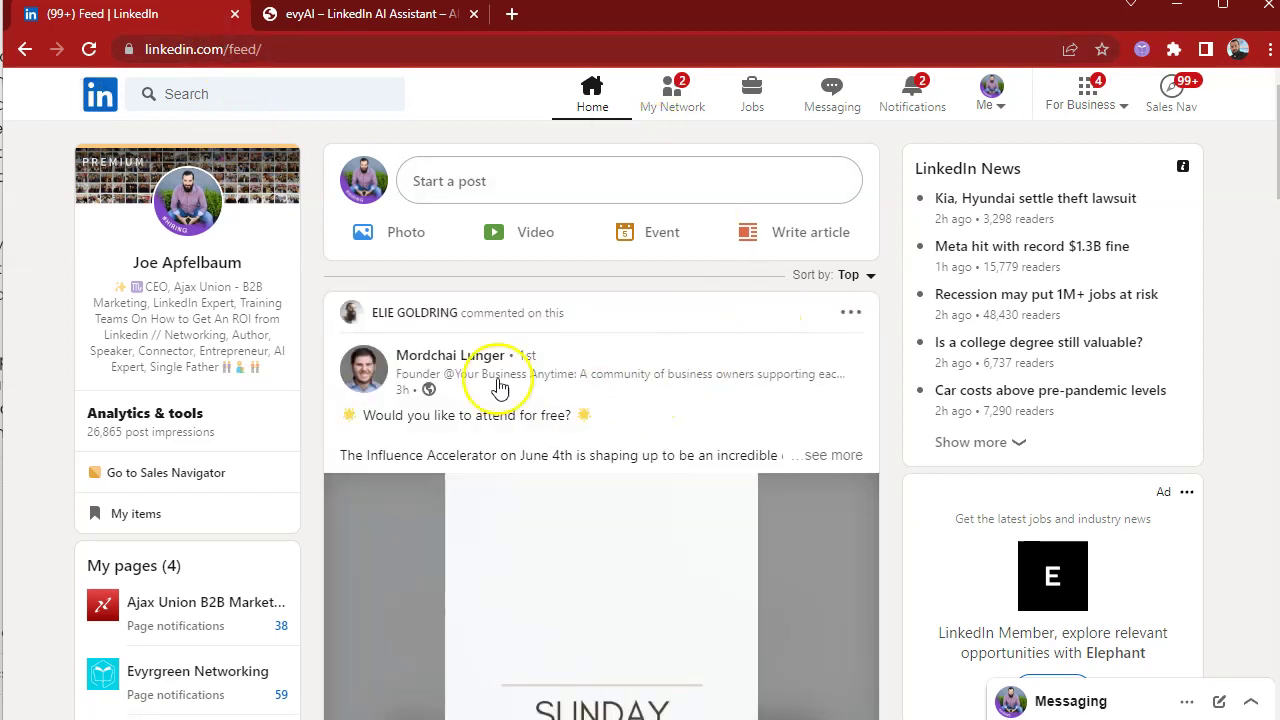
pyautogui.scroll(-7, 693, 362)
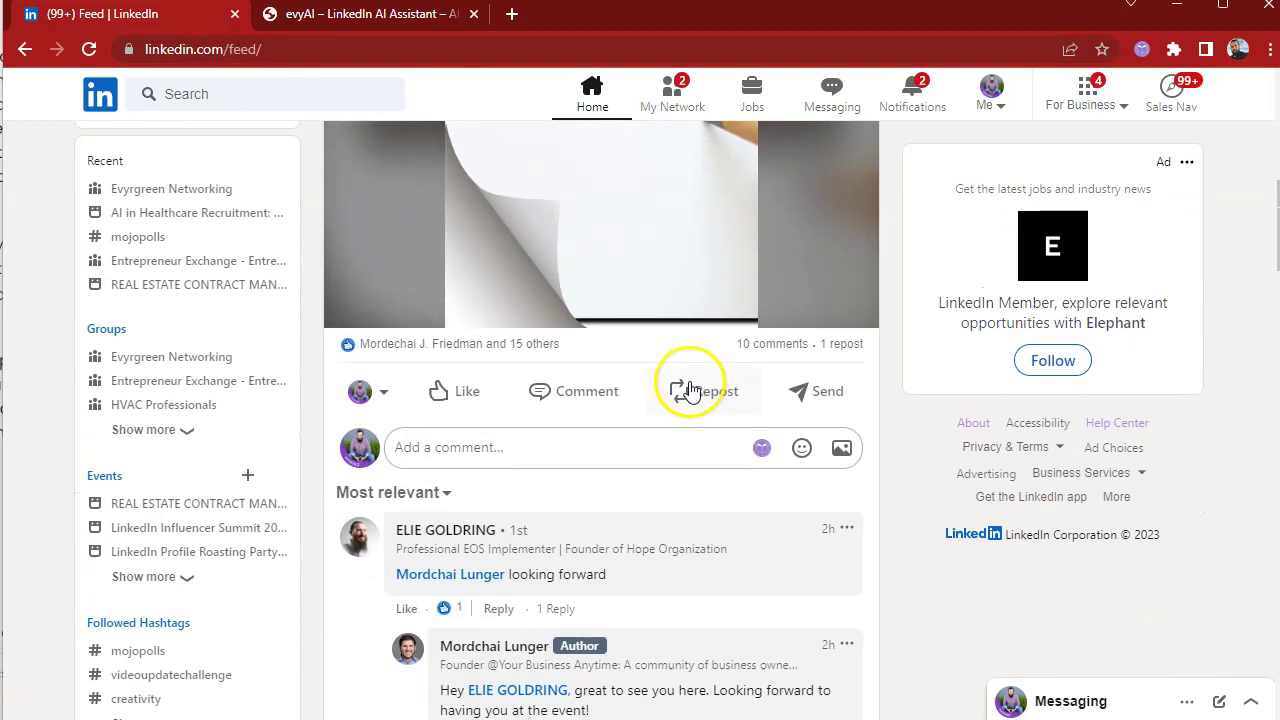
pyautogui.click(588, 398)
pyautogui.click(763, 448)
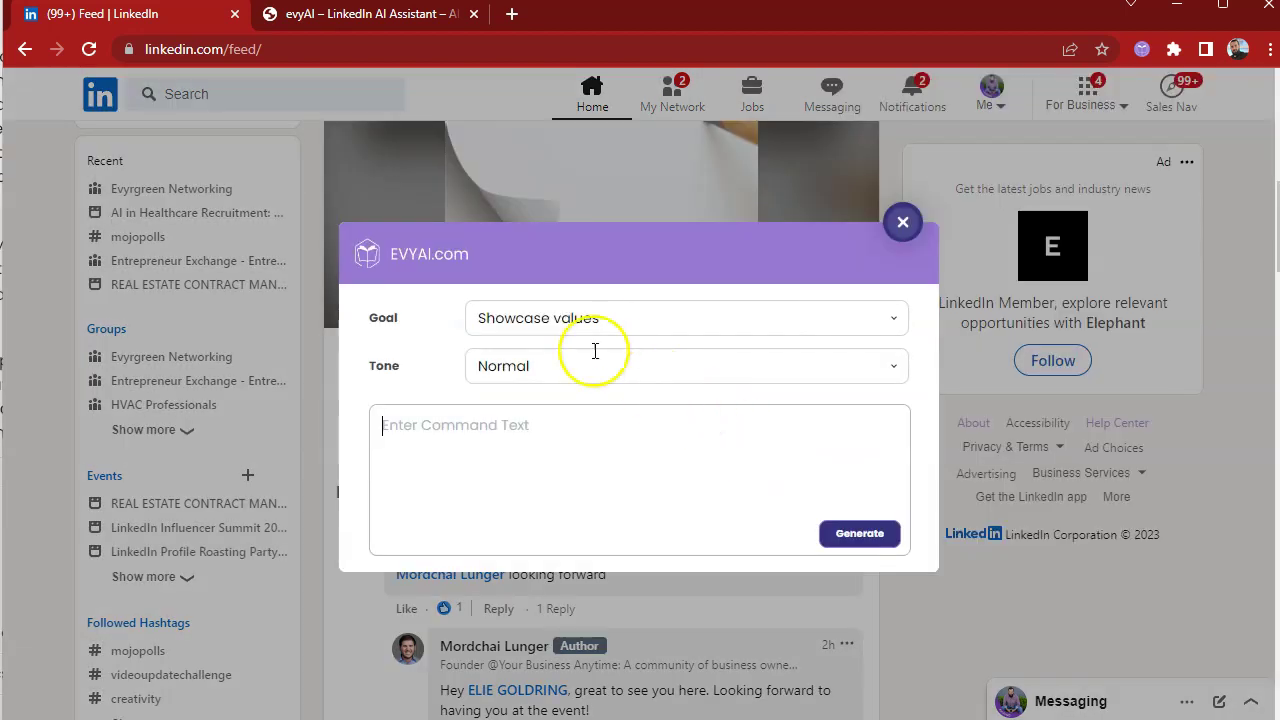
# - Set the comment goal to Provide value and the tone to Informative, then generate a comment
pyautogui.click(600, 319)
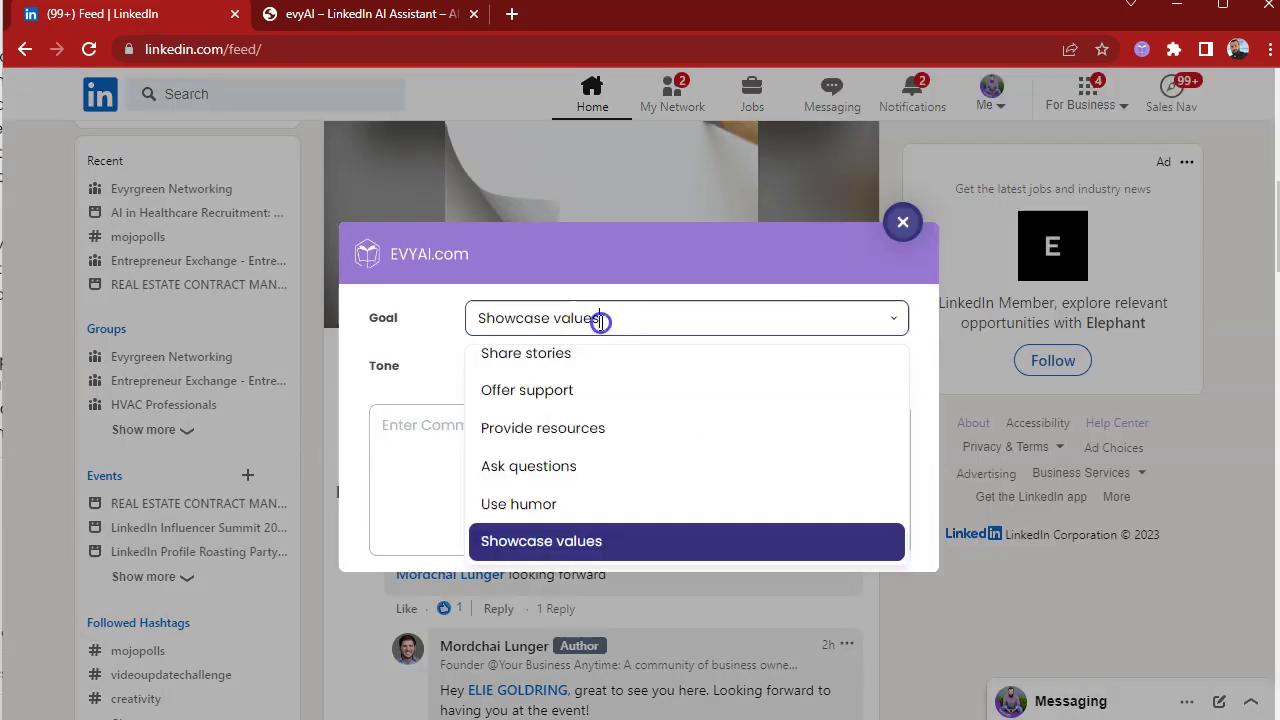
pyautogui.scroll(3, 586, 449)
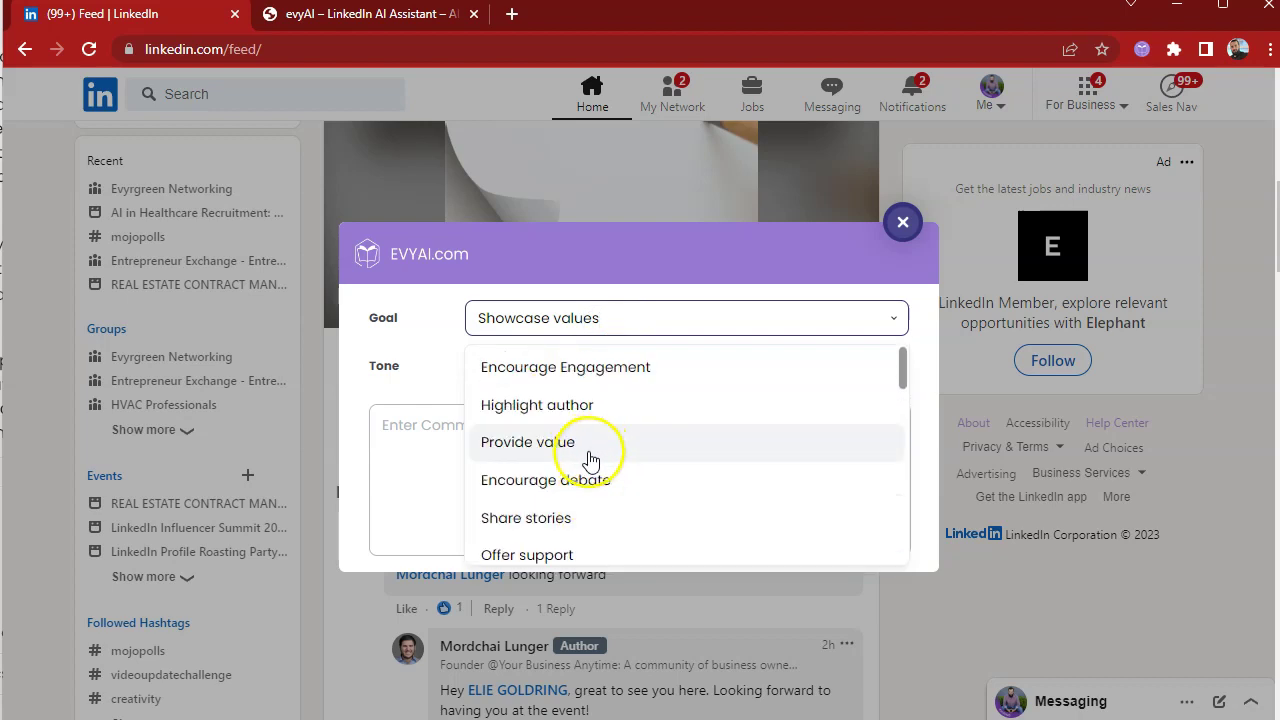
pyautogui.click(520, 446)
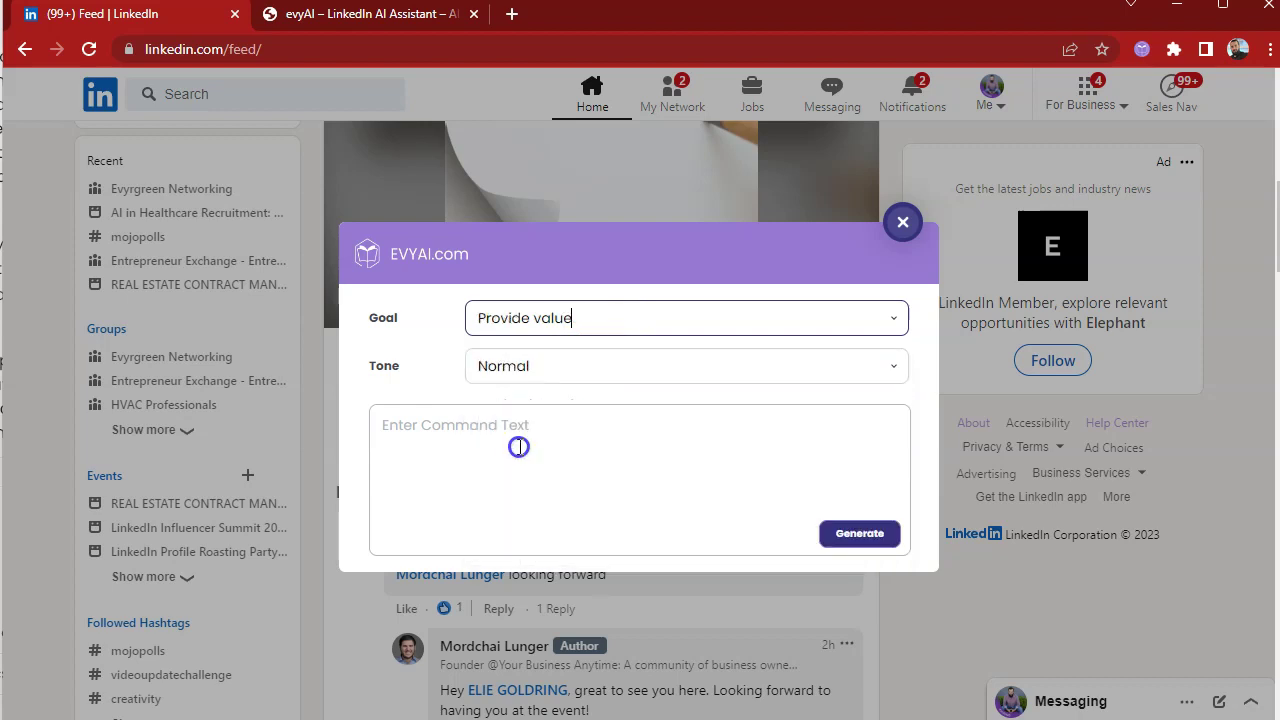
pyautogui.click(557, 368)
pyautogui.click(546, 525)
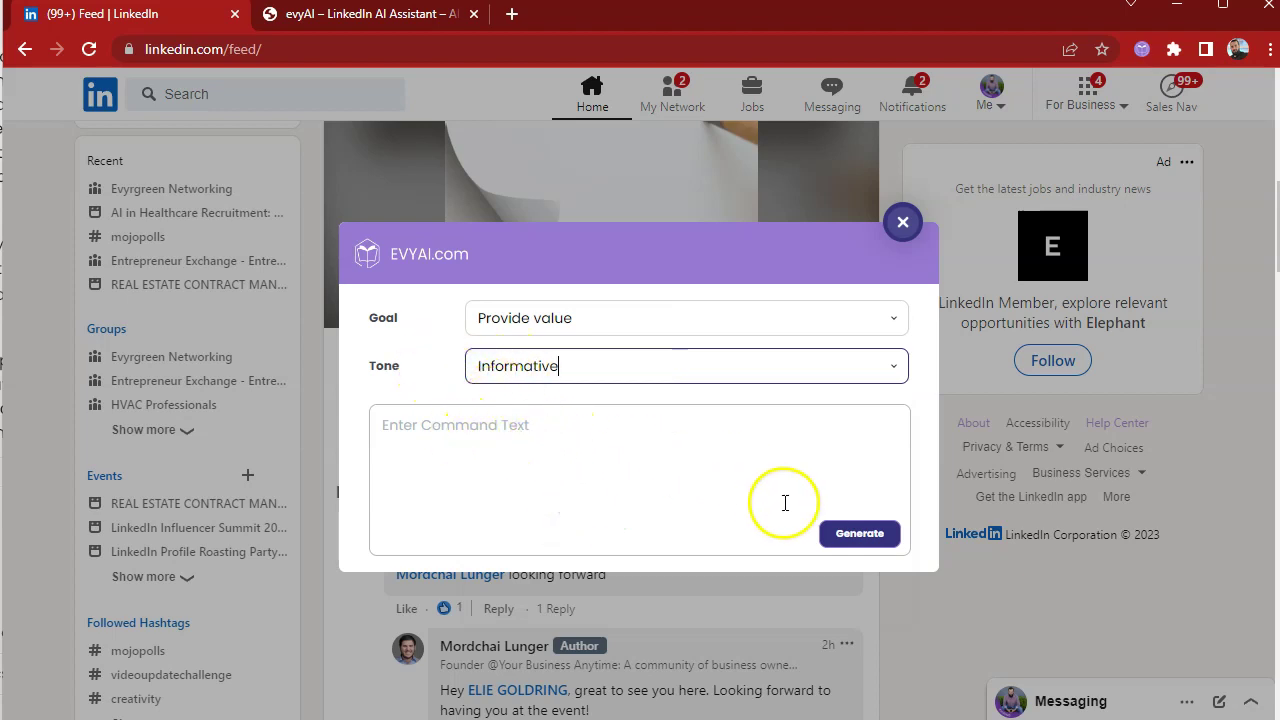
pyautogui.click(850, 533)
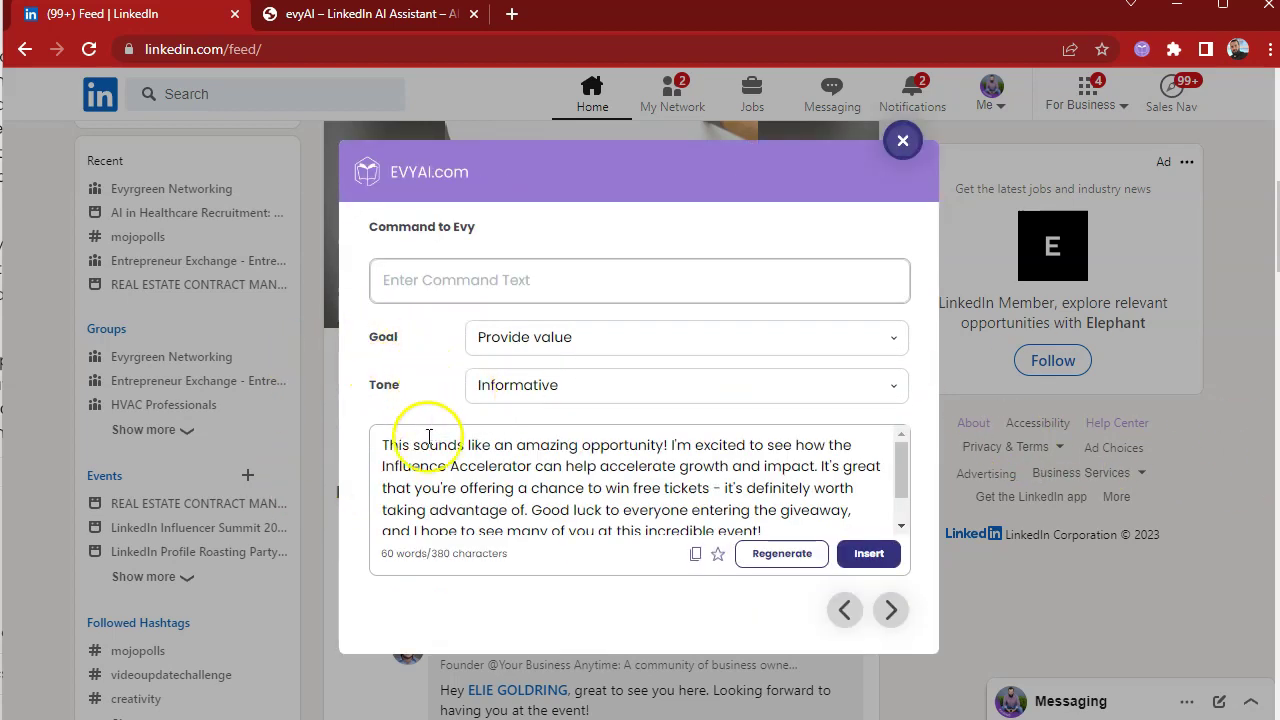
# - Copy the generated comment, save it as a favourite, and insert it into the comment box
pyautogui.scroll(-1, 535, 456)
pyautogui.scroll(-1, 535, 456)
pyautogui.scroll(2, 530, 450)
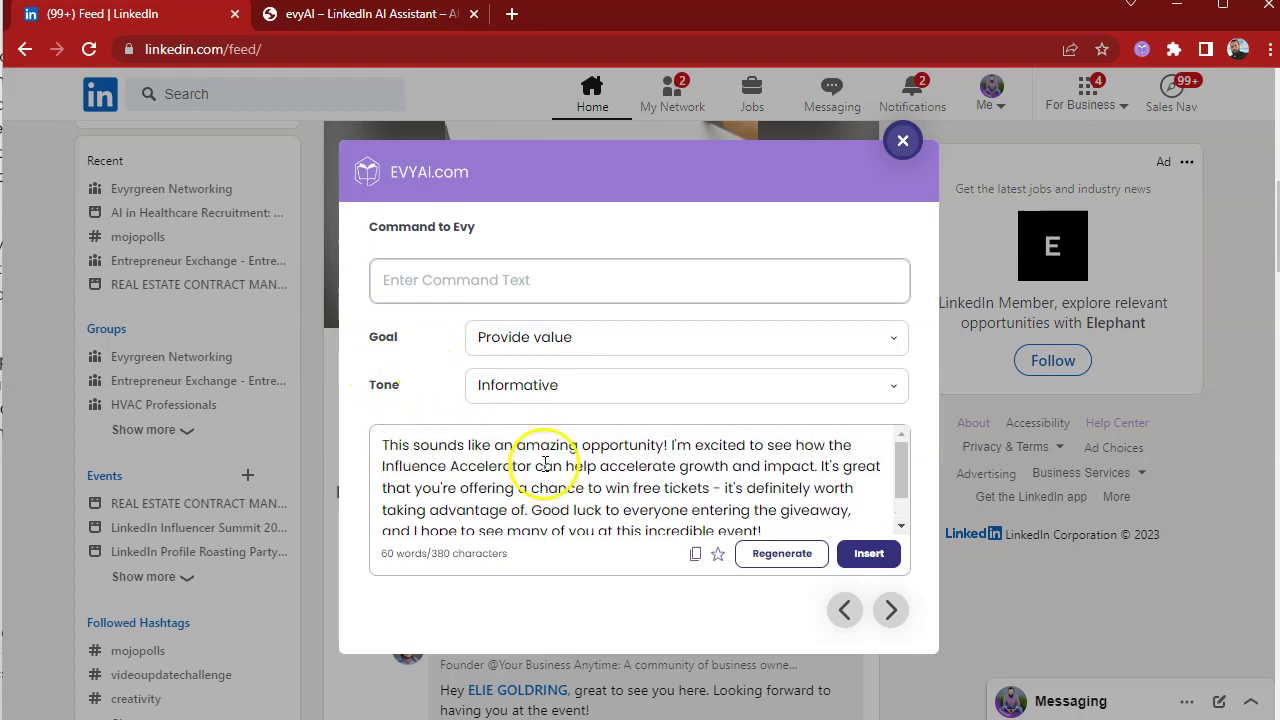
pyautogui.click(443, 279)
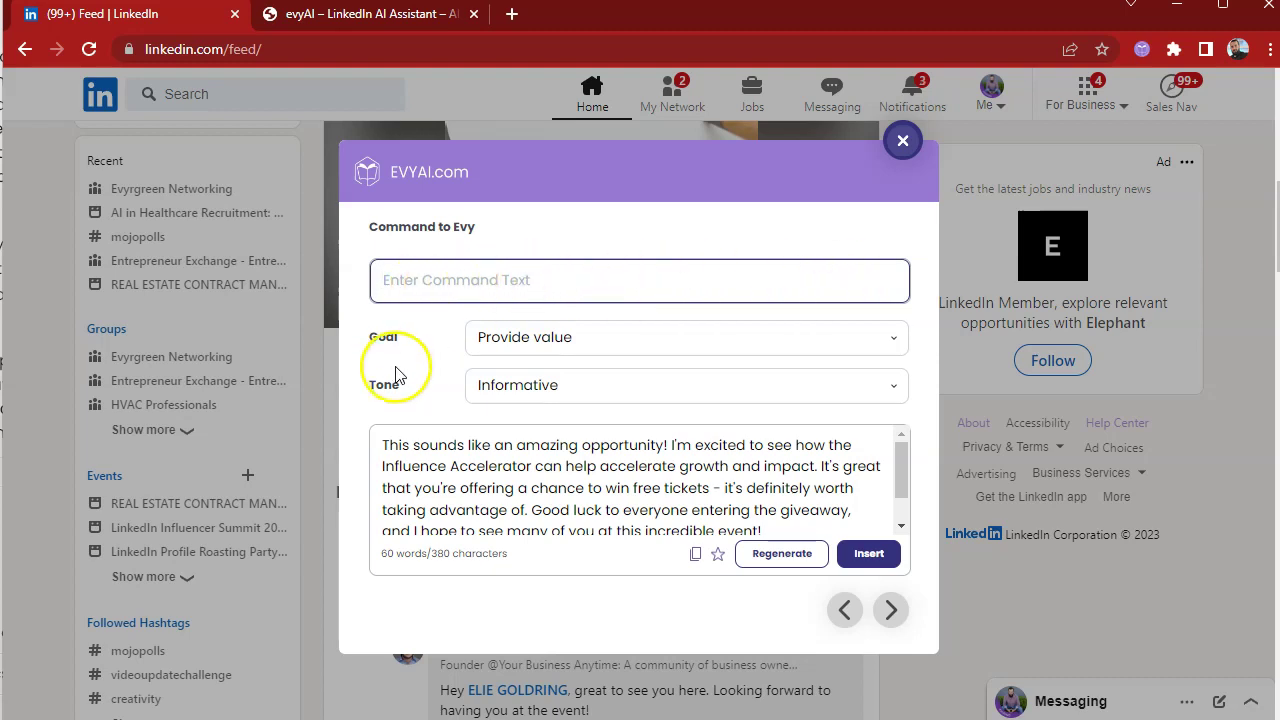
pyautogui.click(758, 558)
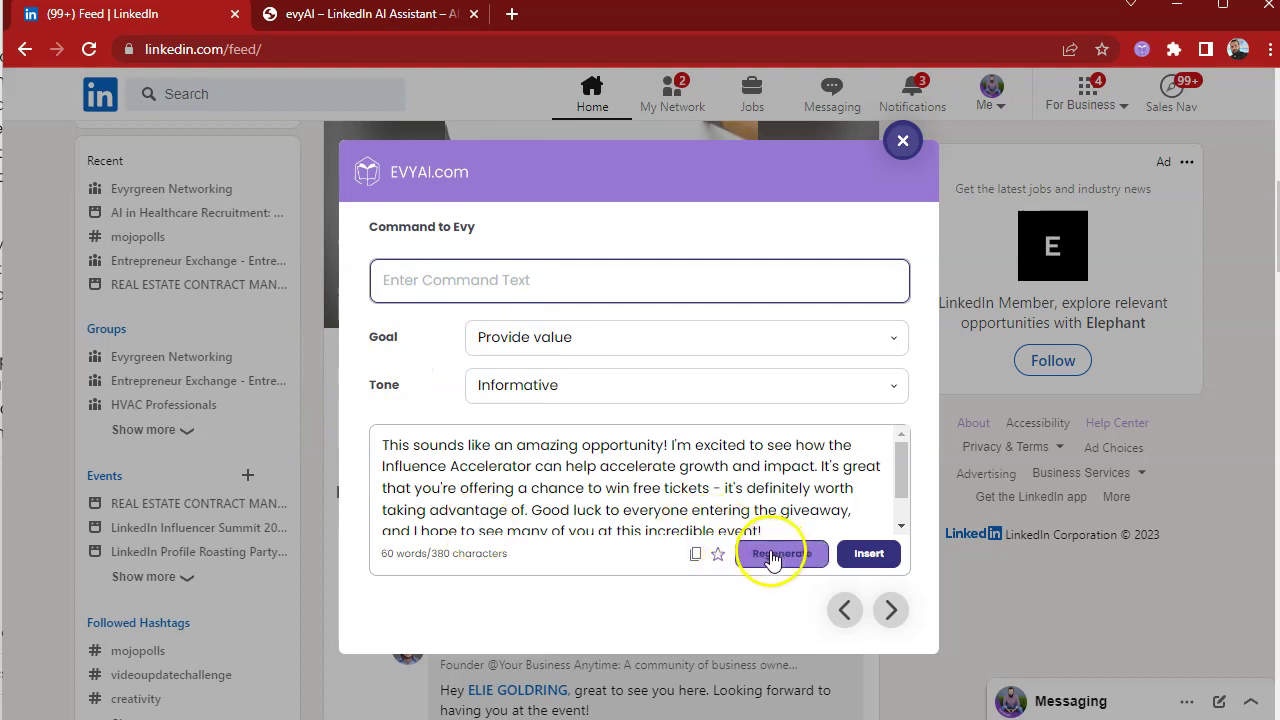
pyautogui.click(717, 556)
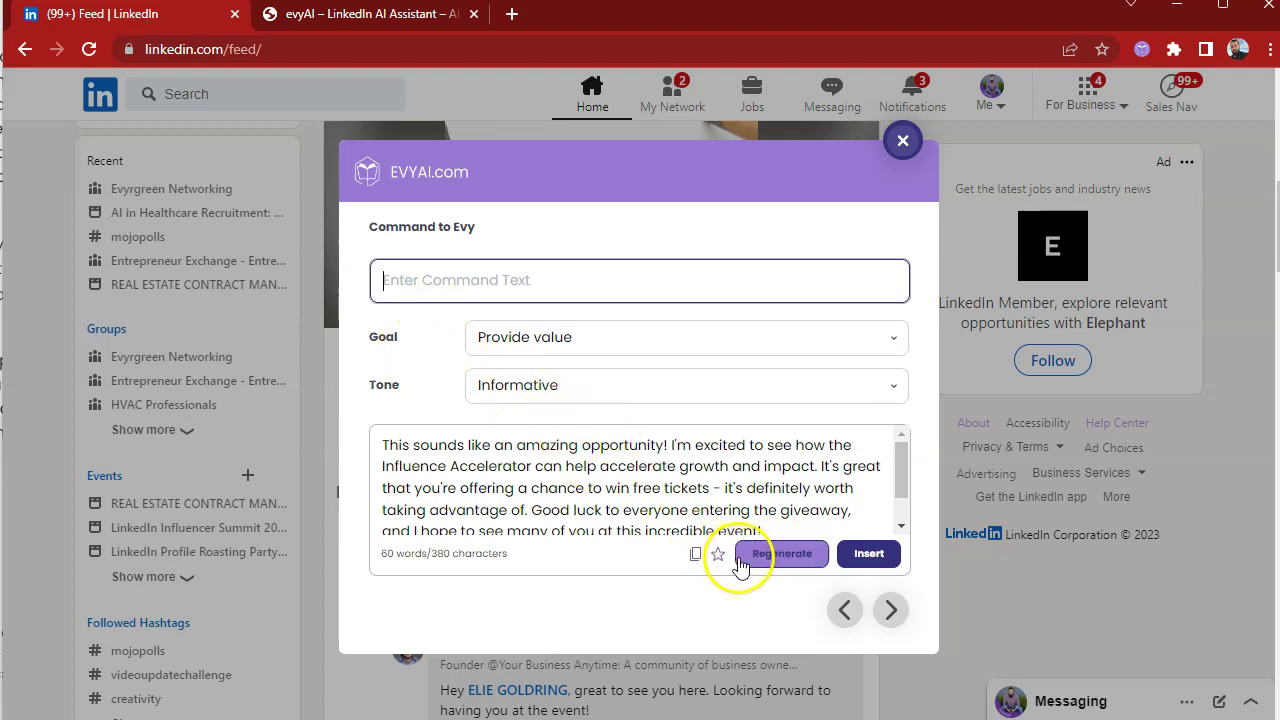
pyautogui.click(869, 556)
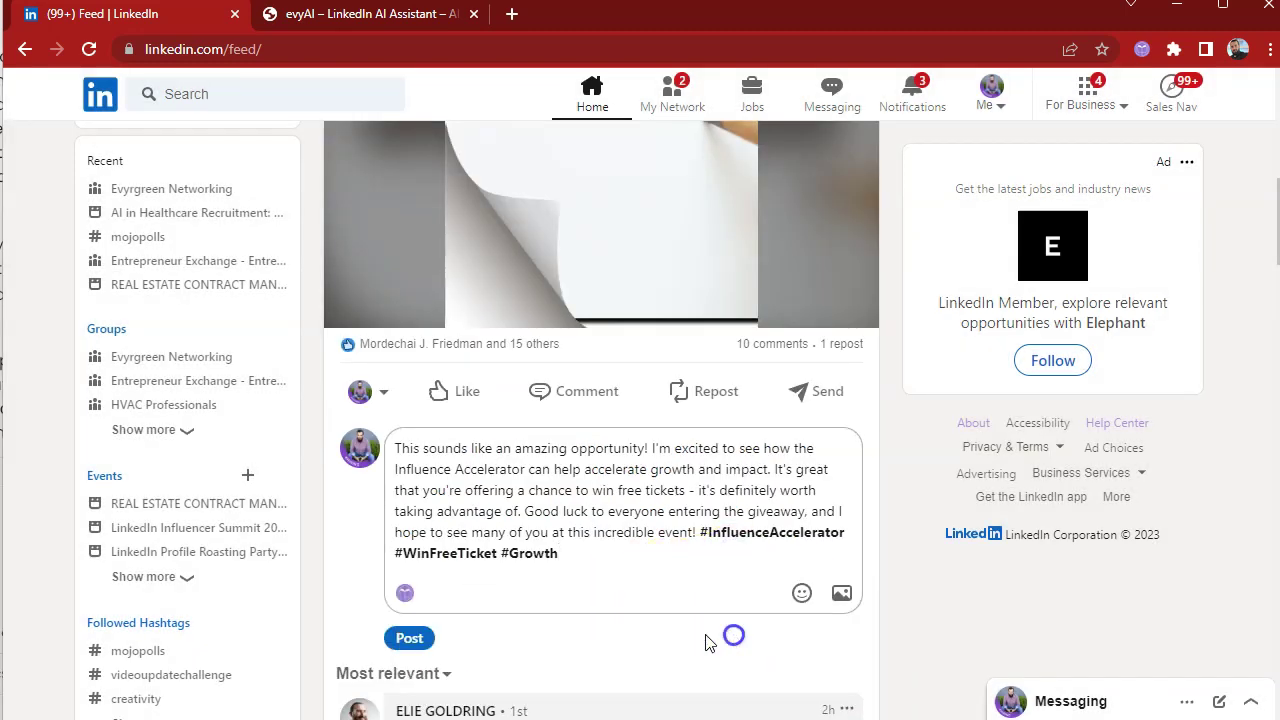
# - Post the informative comment on the Influence Accelerator post
pyautogui.click(411, 634)
pyautogui.hotkey('ctrl', 'Tab')
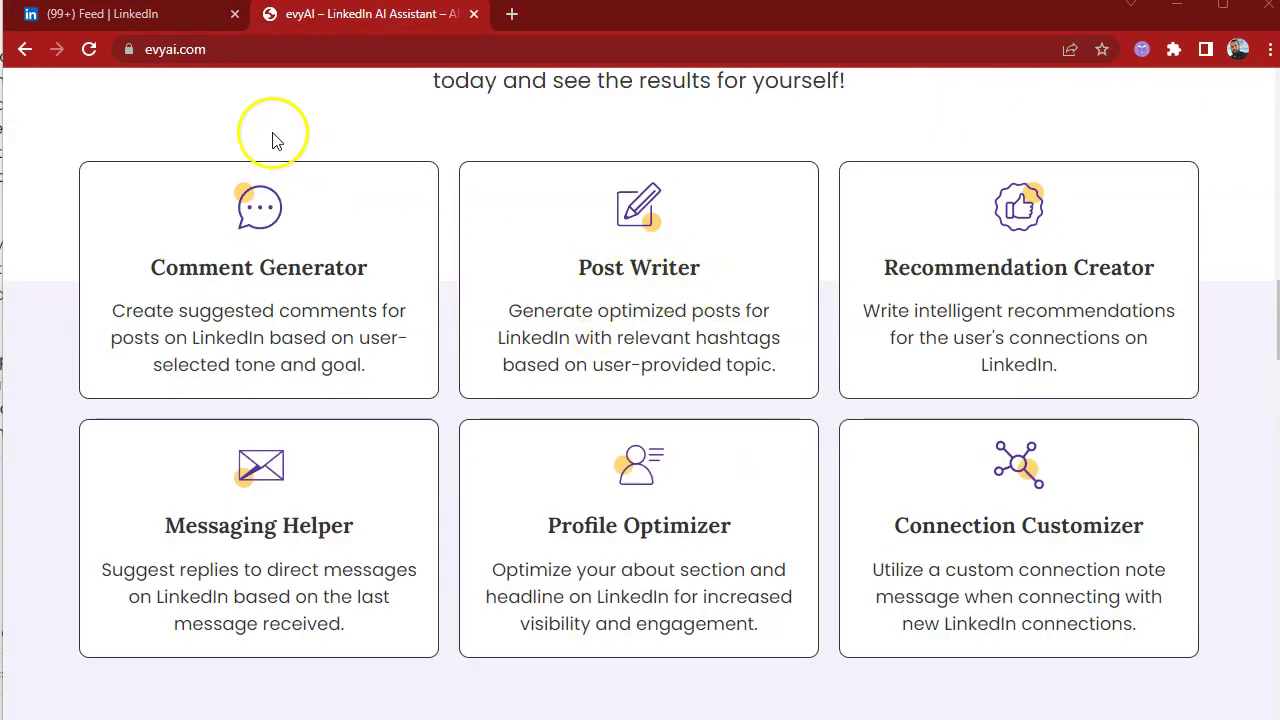
pyautogui.click(120, 14)
pyautogui.scroll(10, 612, 440)
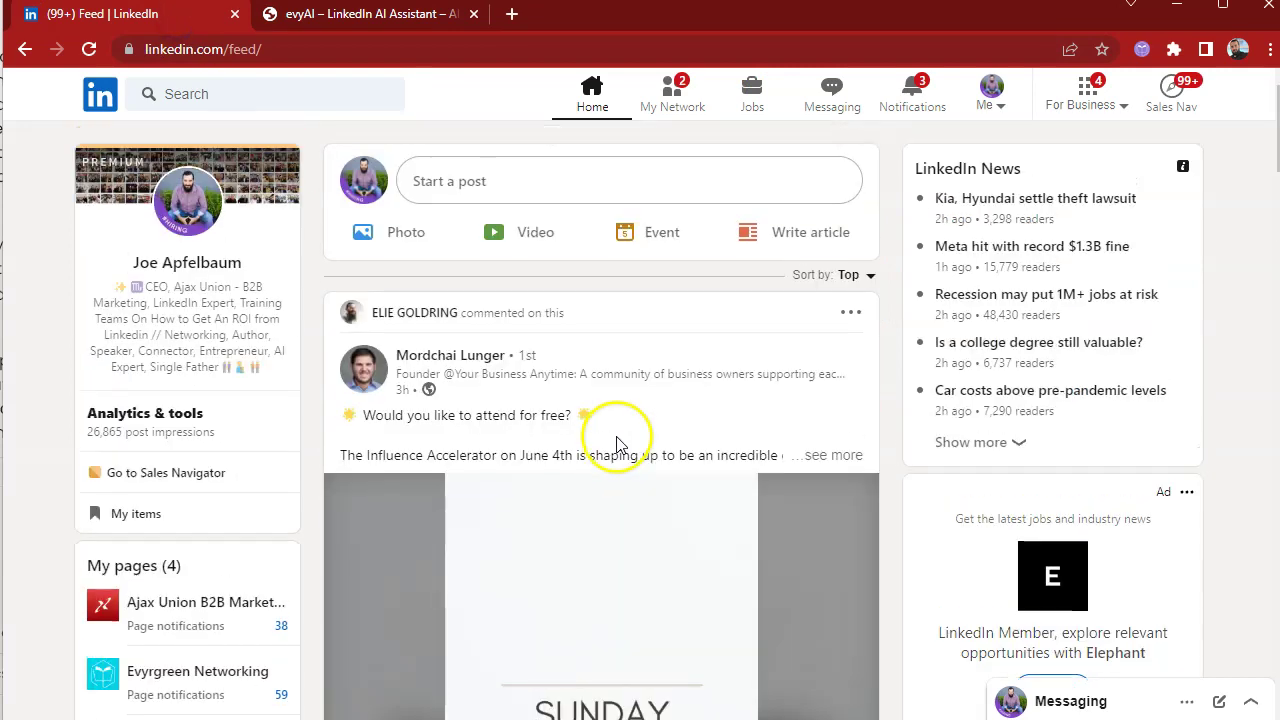
# - Start a new post with a prompt about the benefits of eating fiber and generate an EvyAI draft
pyautogui.click(479, 184)
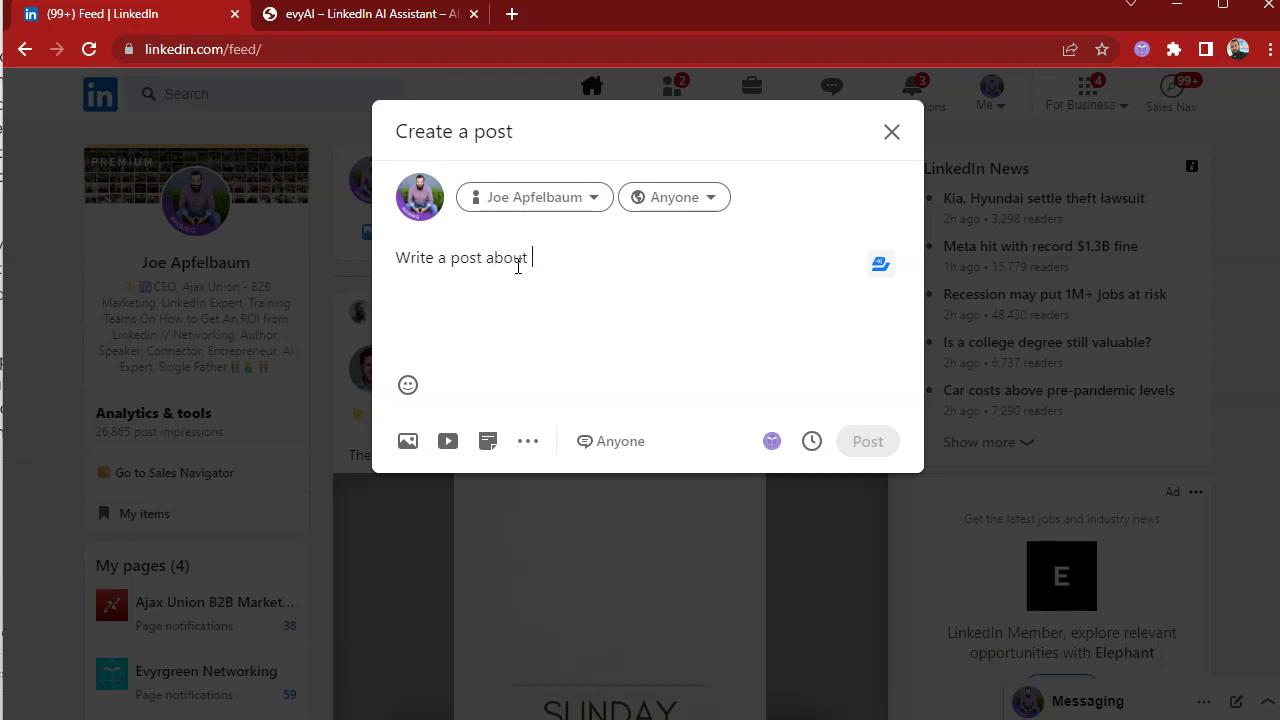
pyautogui.write('of eating fiber')
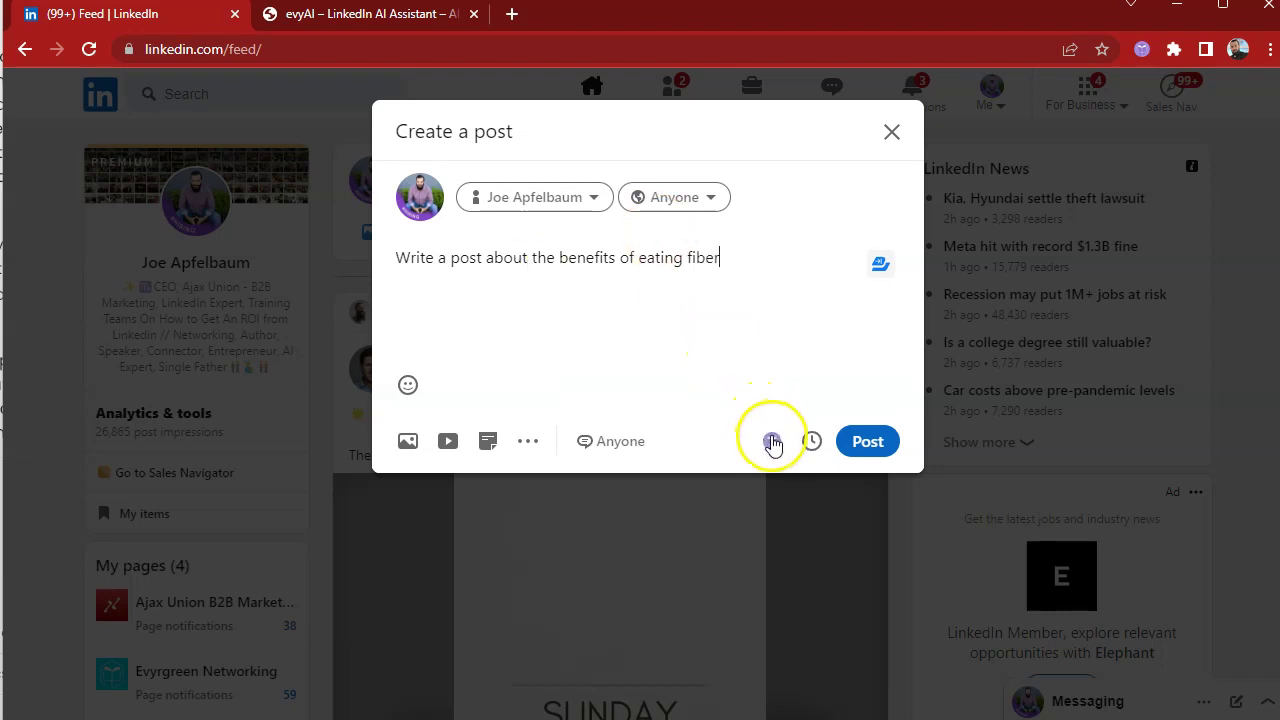
pyautogui.click(771, 441)
pyautogui.click(870, 533)
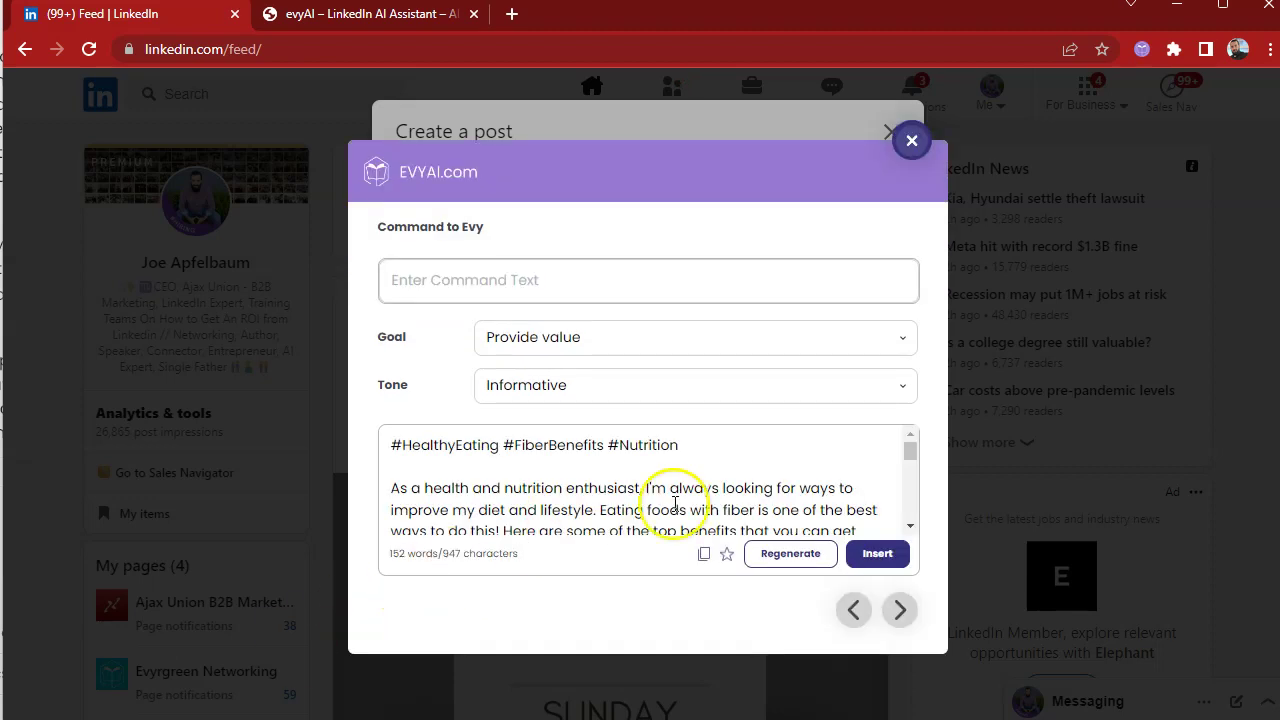
# - Insert the generated fiber post into the draft and delete the original prompt line
pyautogui.click(877, 553)
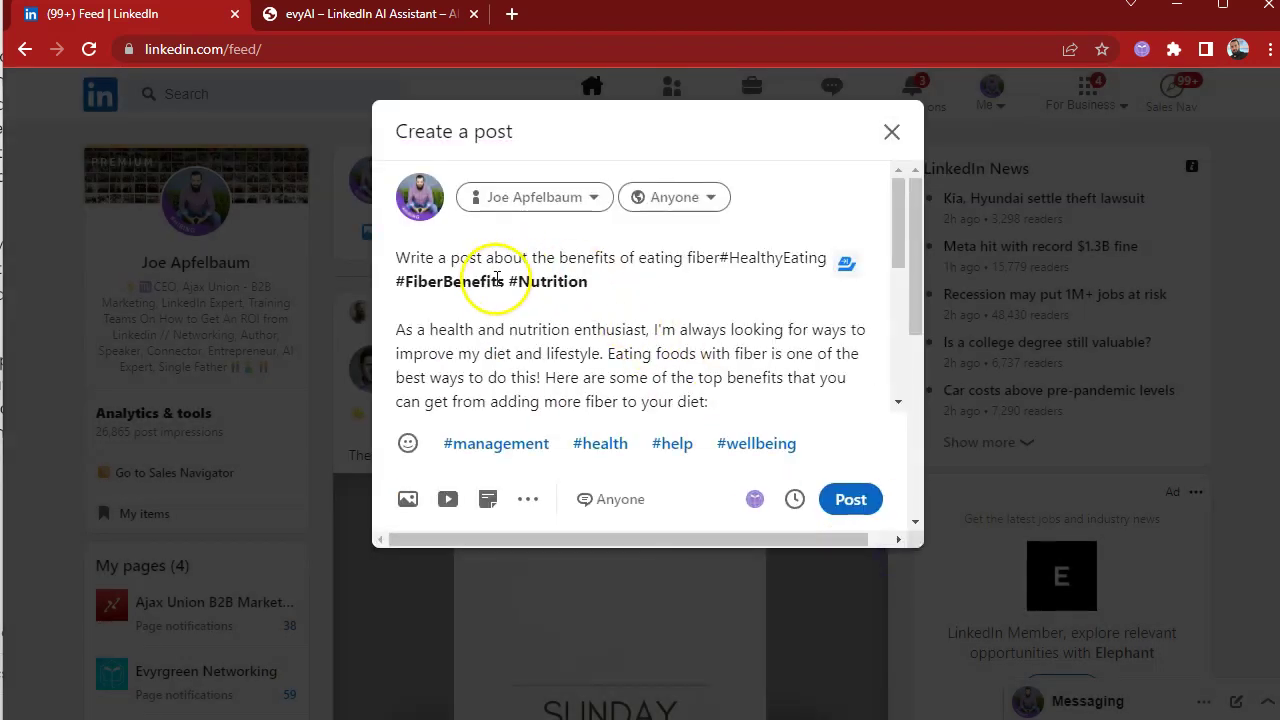
pyautogui.moveTo(651, 286); pyautogui.dragTo(360, 232)
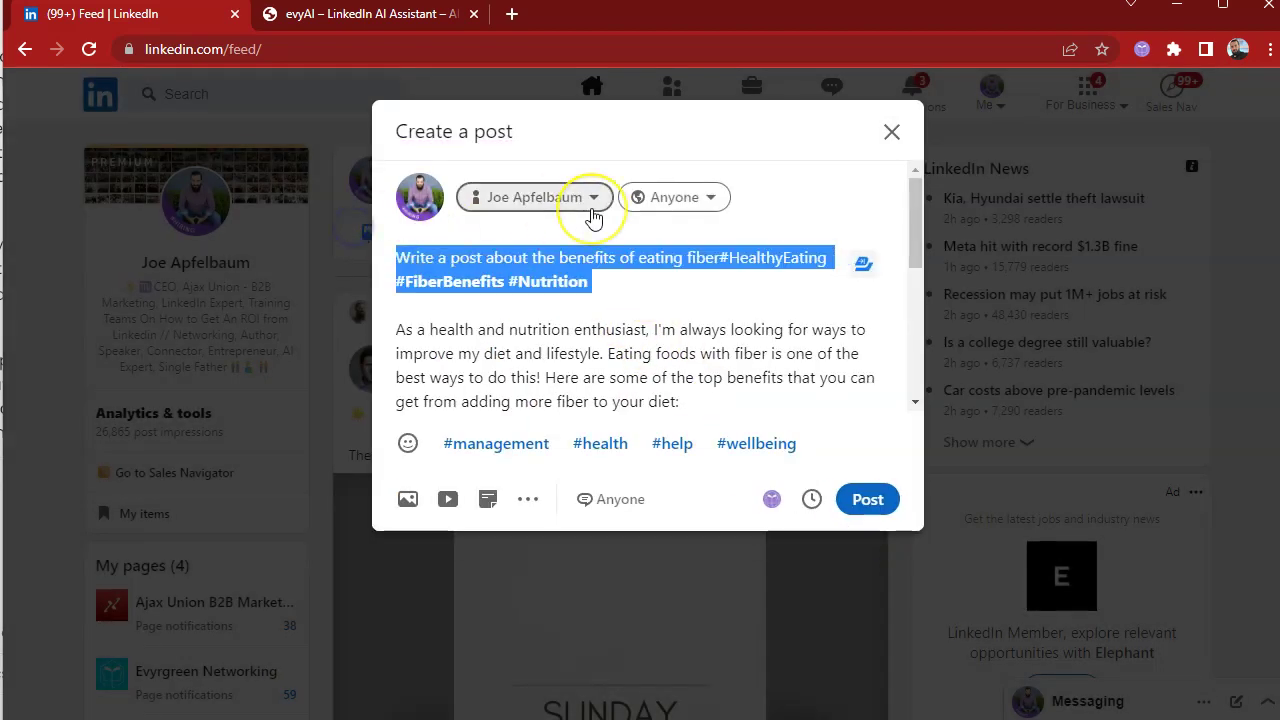
pyautogui.press('Delete')
pyautogui.press('Delete')
pyautogui.press('Delete')
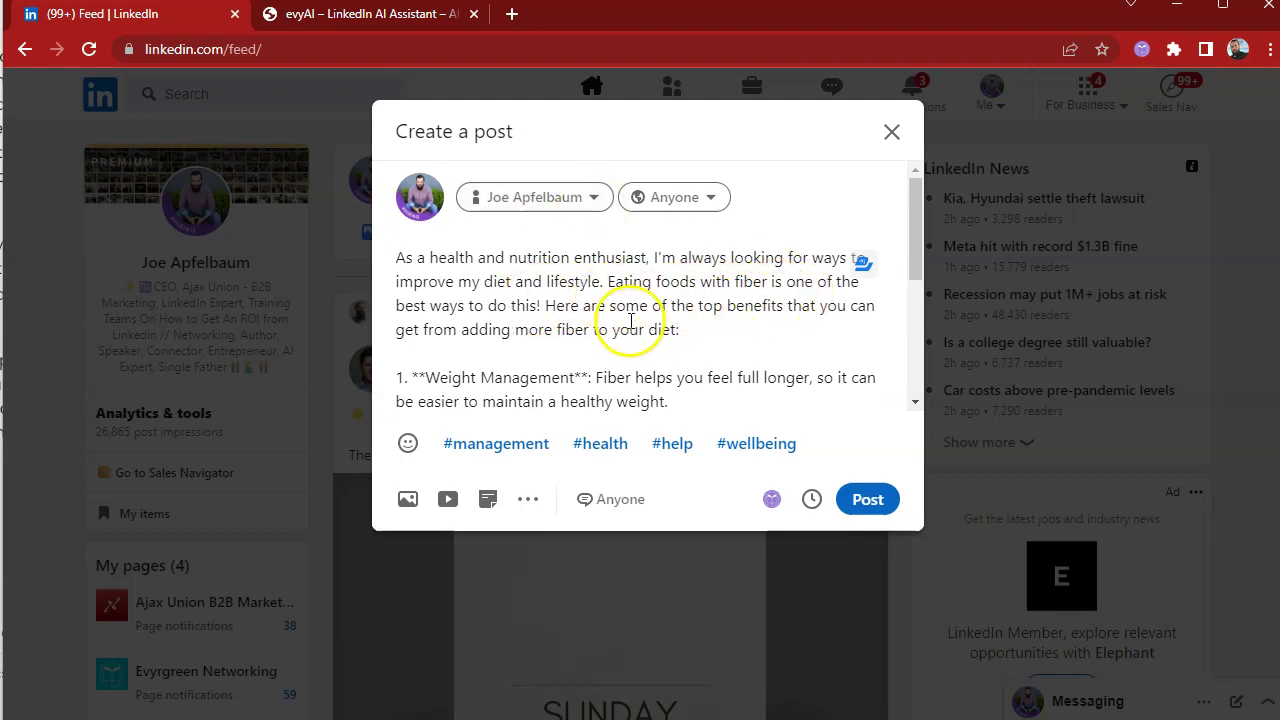
pyautogui.scroll(-3, 630, 320)
pyautogui.scroll(1, 580, 337)
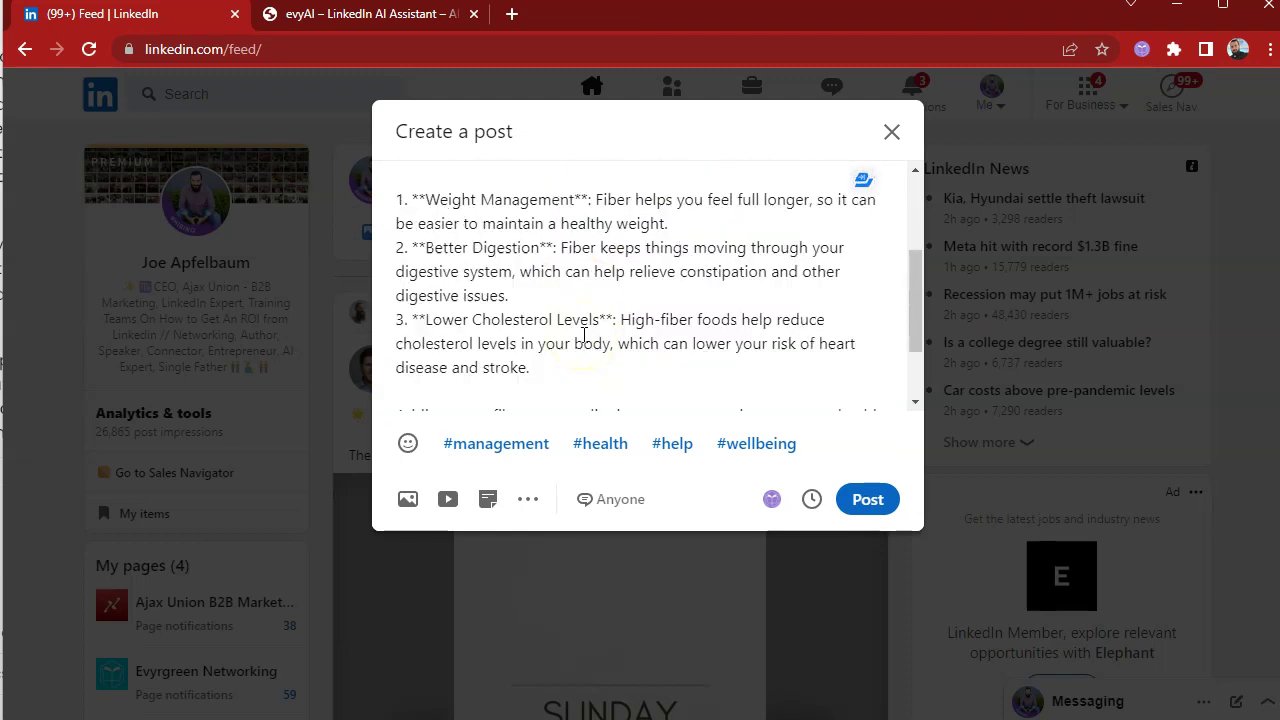
pyautogui.scroll(-1, 500, 310)
pyautogui.scroll(3, 500, 294)
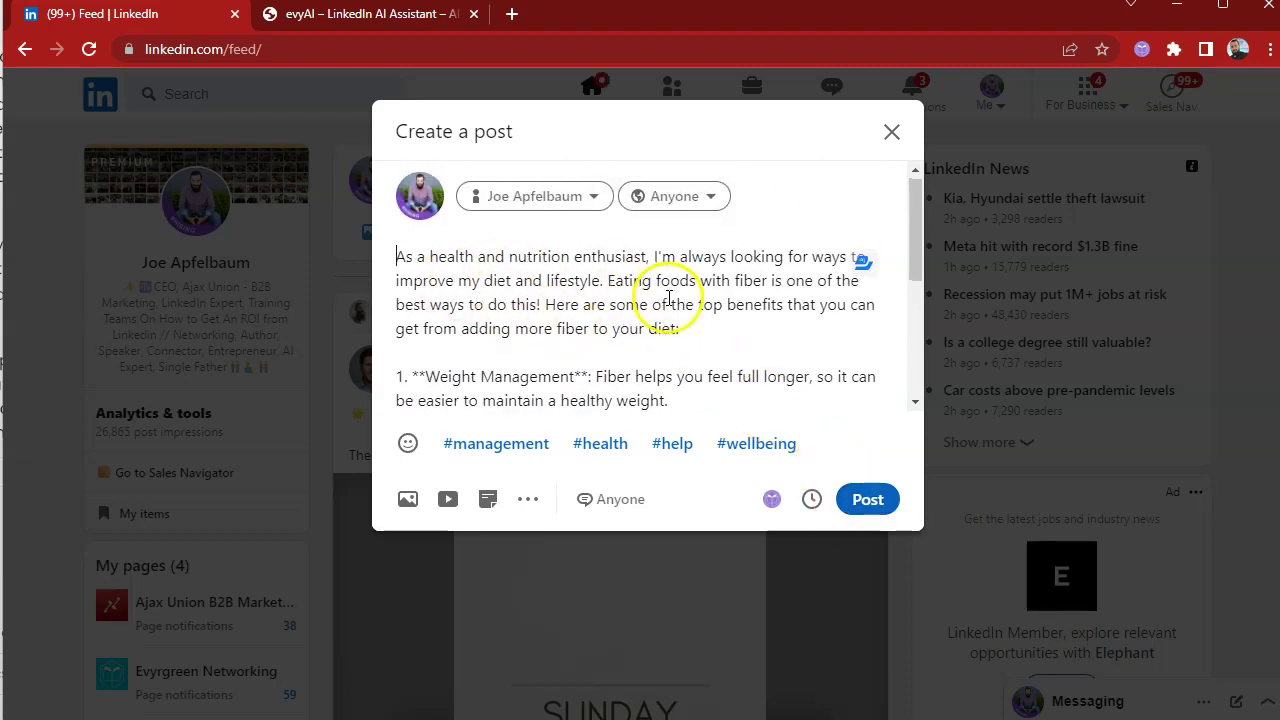
pyautogui.scroll(-4, 660, 295)
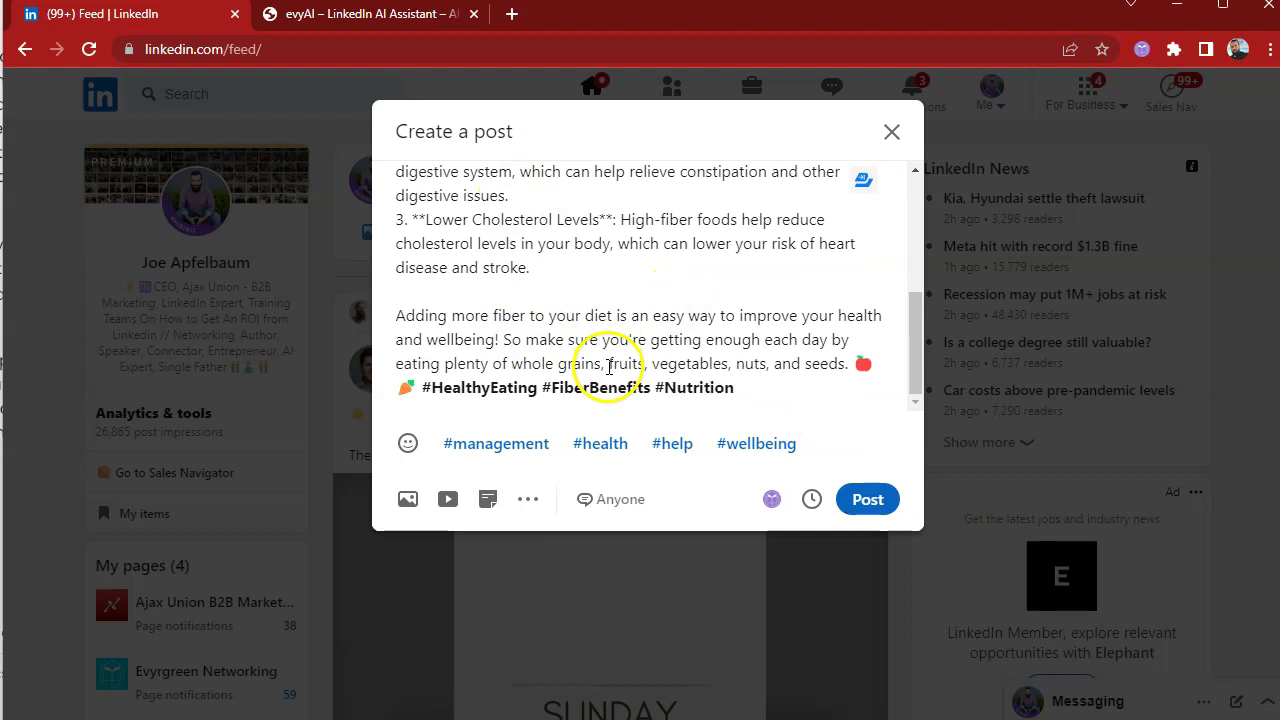
pyautogui.scroll(5, 609, 366)
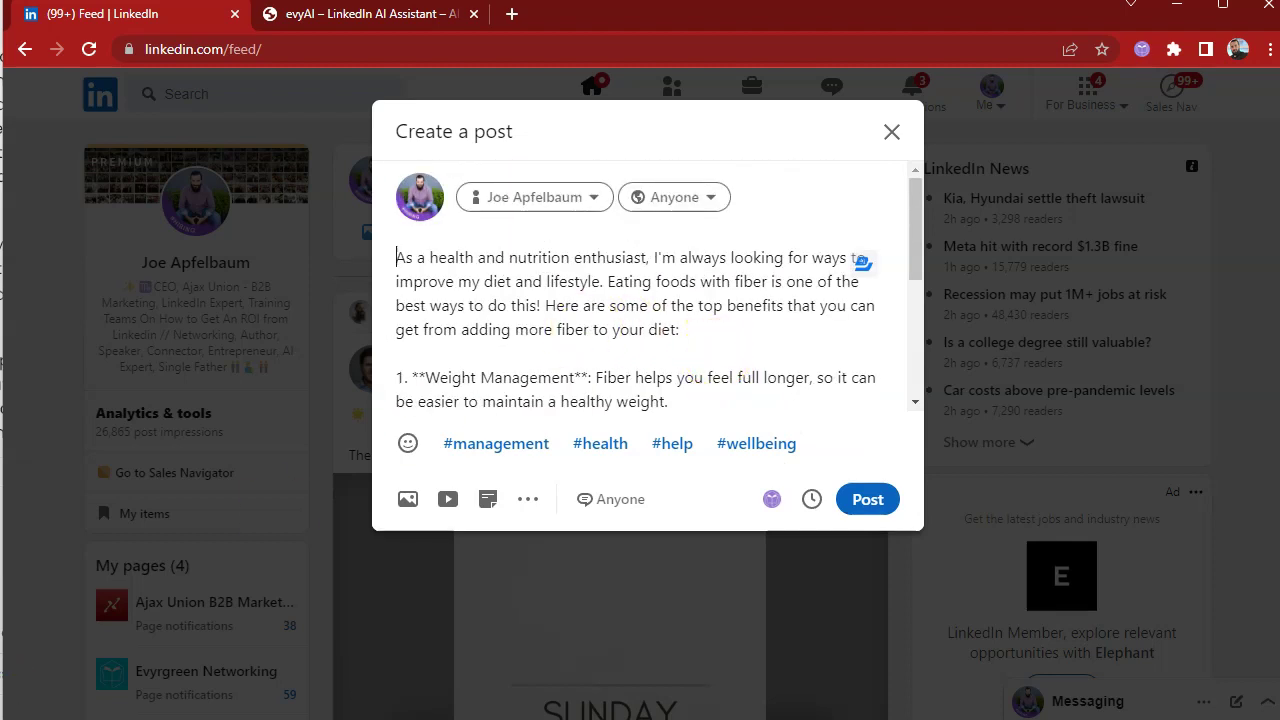
# - Look over the Recommendation Creator feature card on the evyai.com site
pyautogui.hotkey('ctrl', 'Tab')
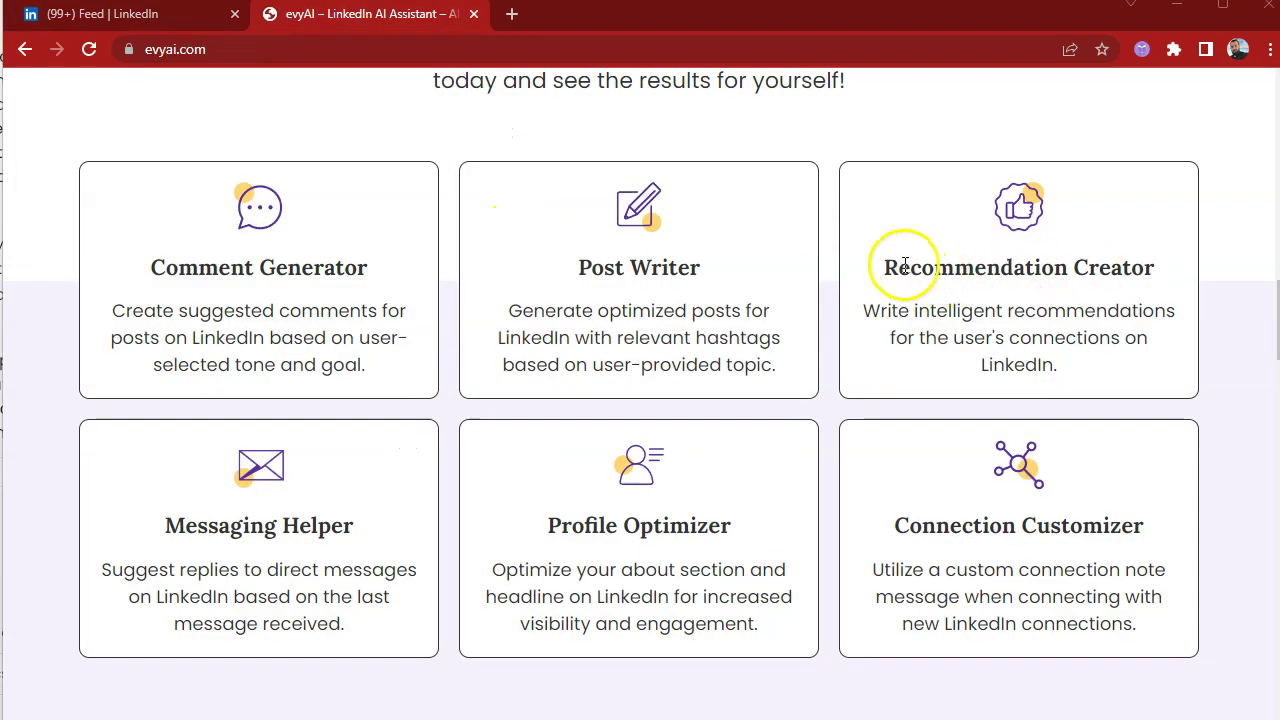
pyautogui.moveTo(900, 263); pyautogui.dragTo(1116, 309)
pyautogui.click(1116, 309)
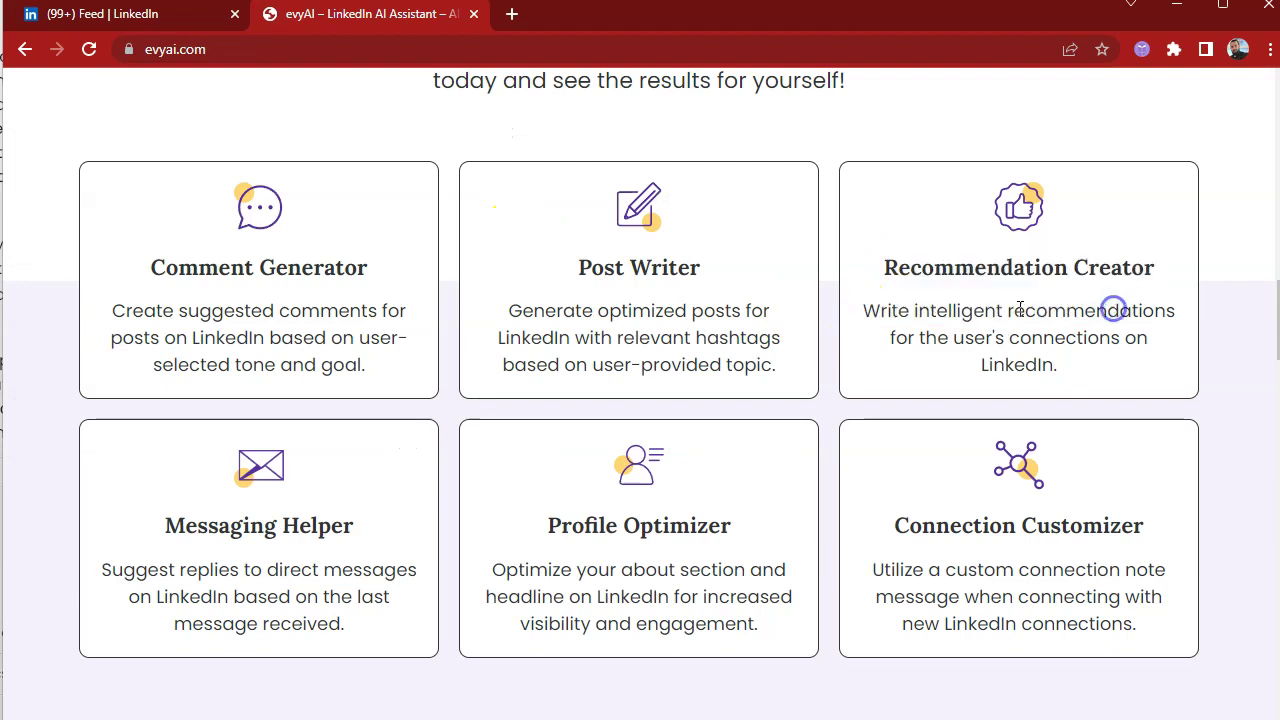
# - Discard the fiber post draft and open the post author's profile page
pyautogui.click(120, 27)
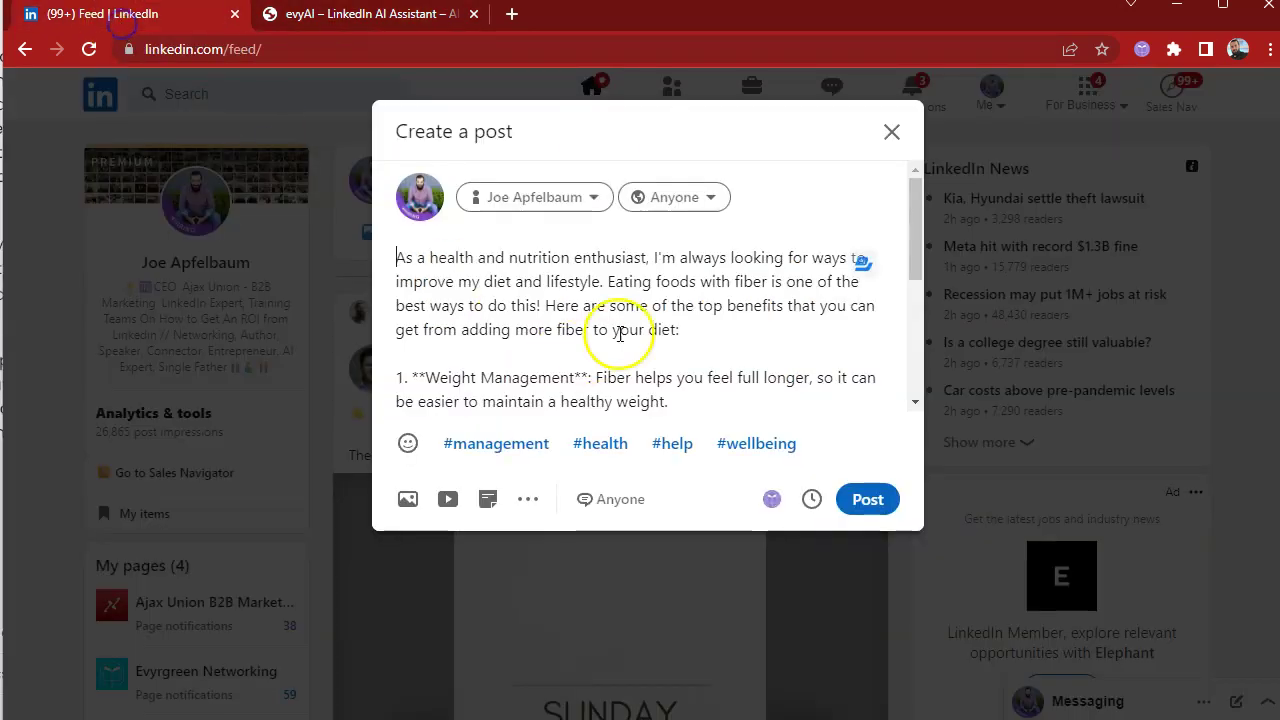
pyautogui.click(890, 132)
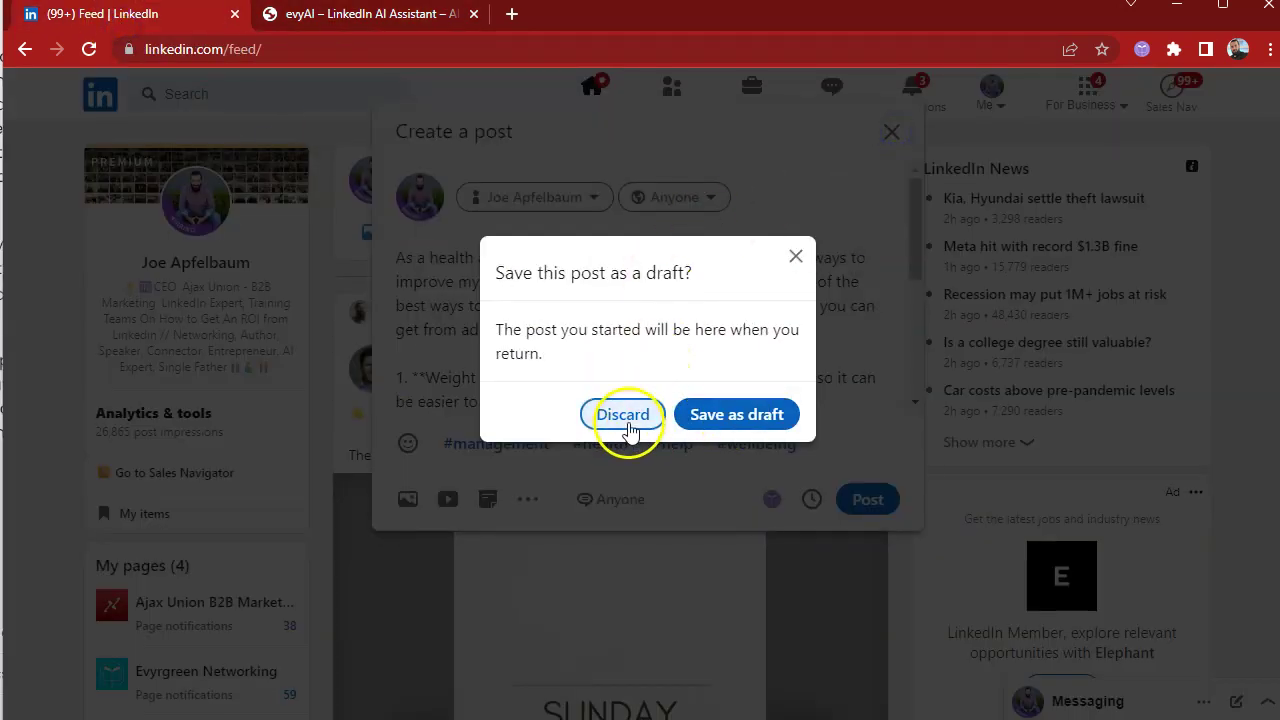
pyautogui.click(658, 430)
pyautogui.click(470, 363)
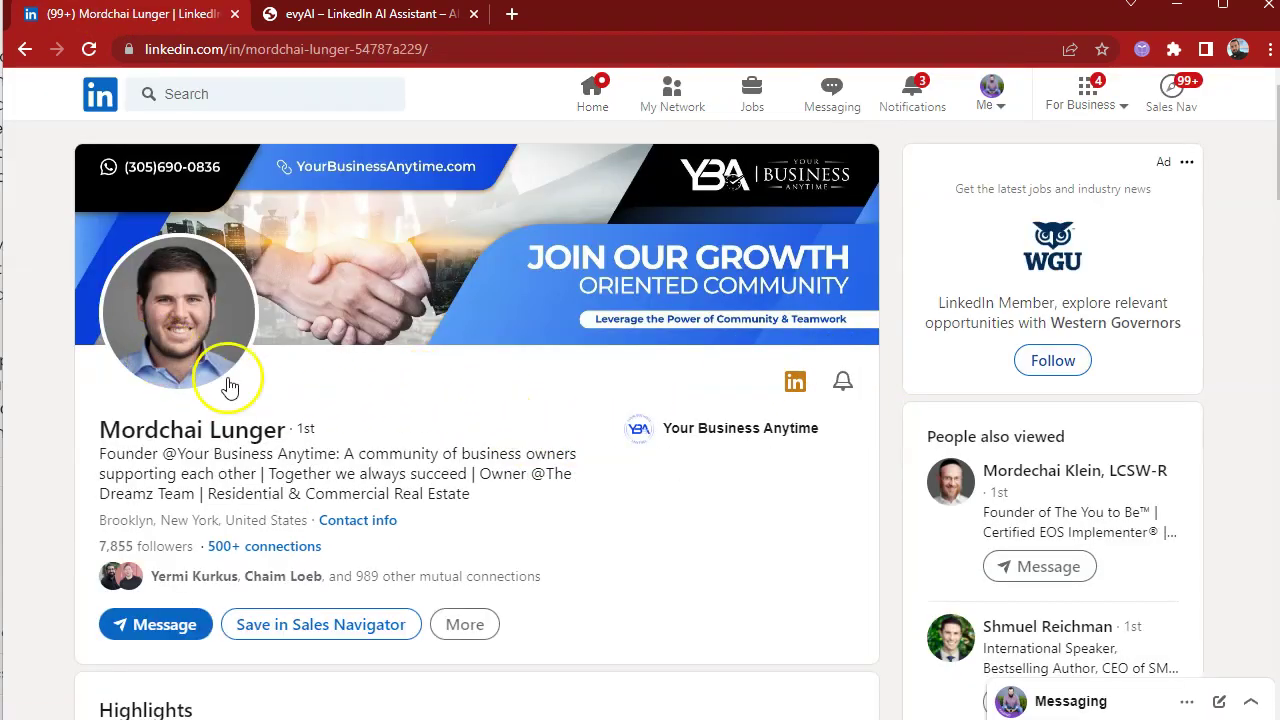
# - Start a recommendation: relationship client, position Founder of Your Business Anytime, plus a networking line
pyautogui.scroll(-2, 500, 414)
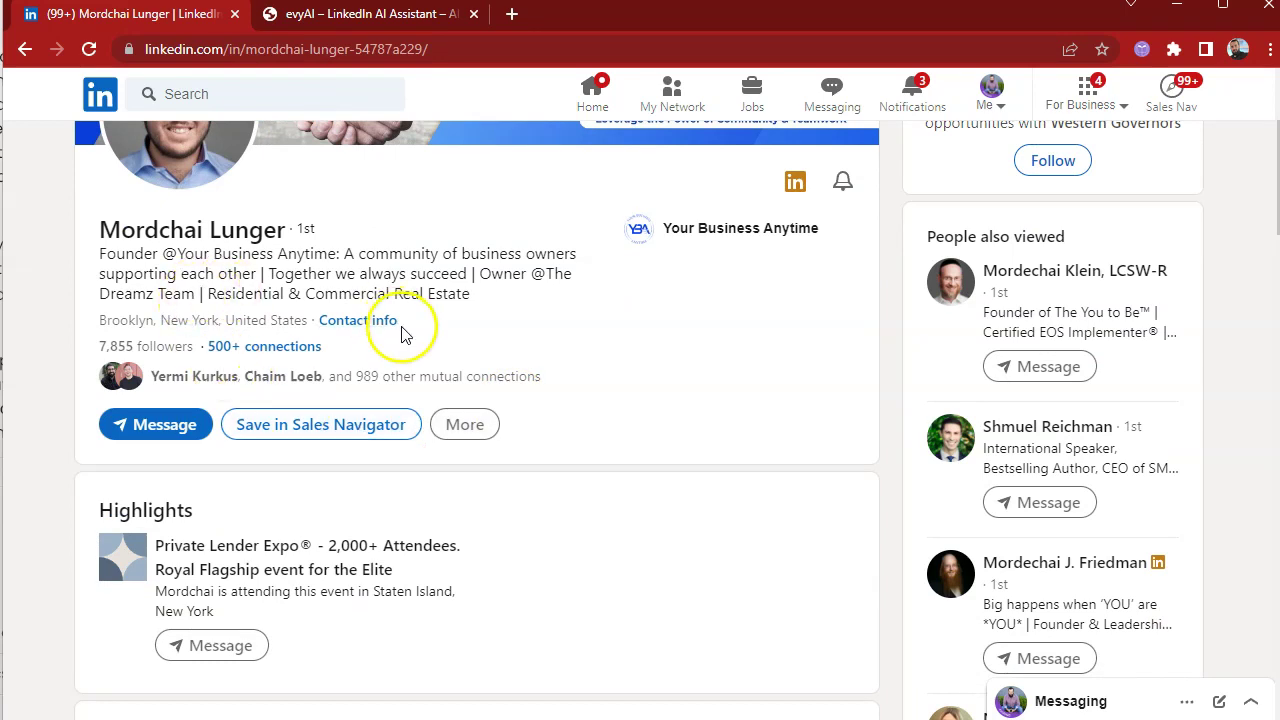
pyautogui.click(468, 424)
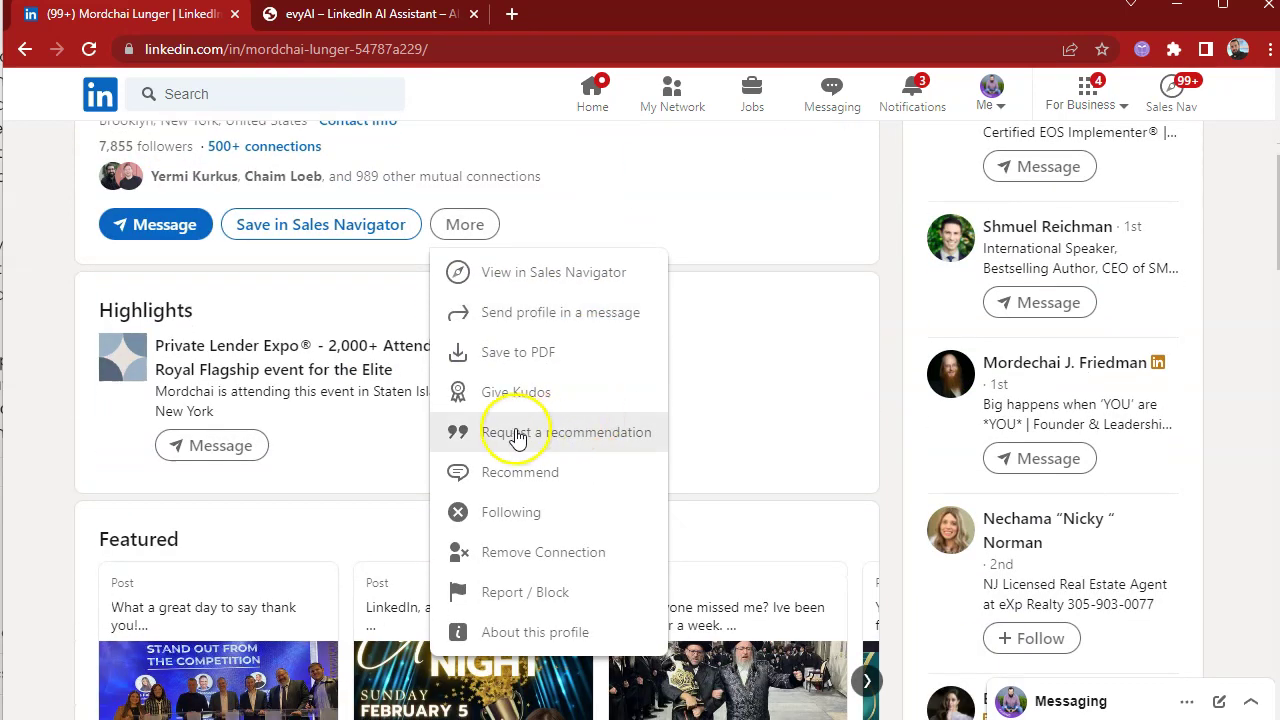
pyautogui.click(490, 467)
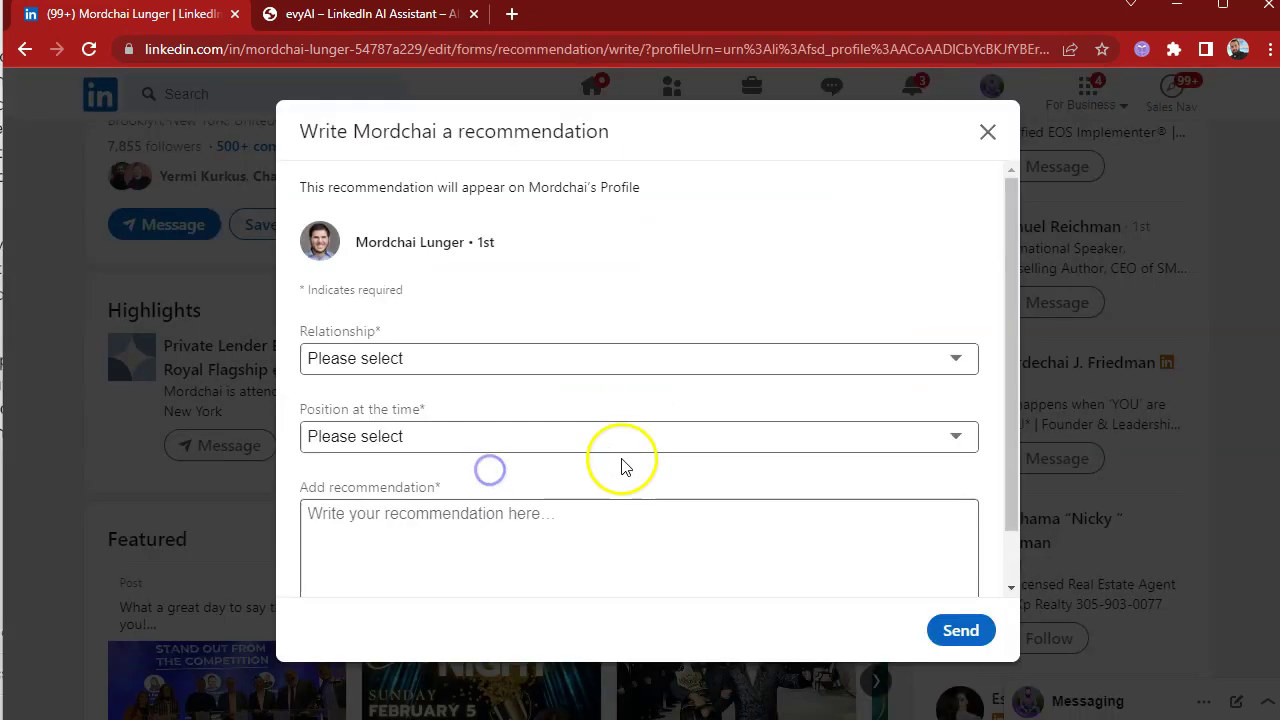
pyautogui.click(506, 358)
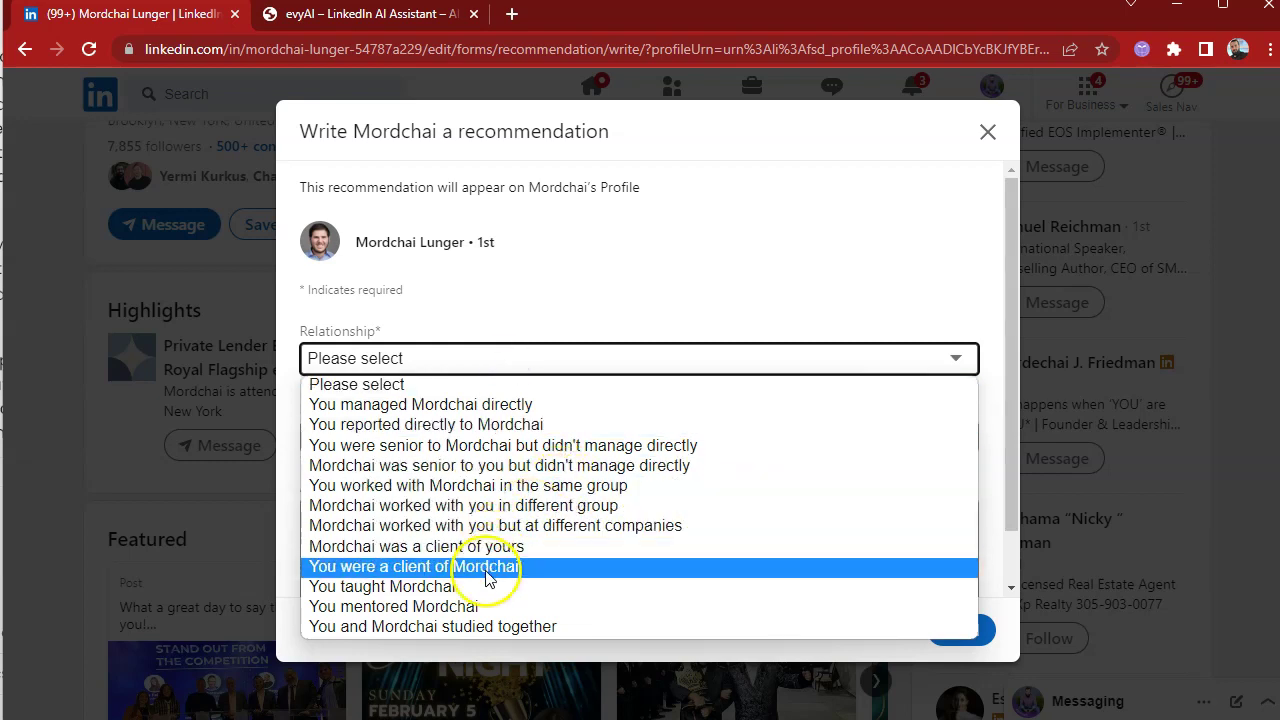
pyautogui.click(401, 549)
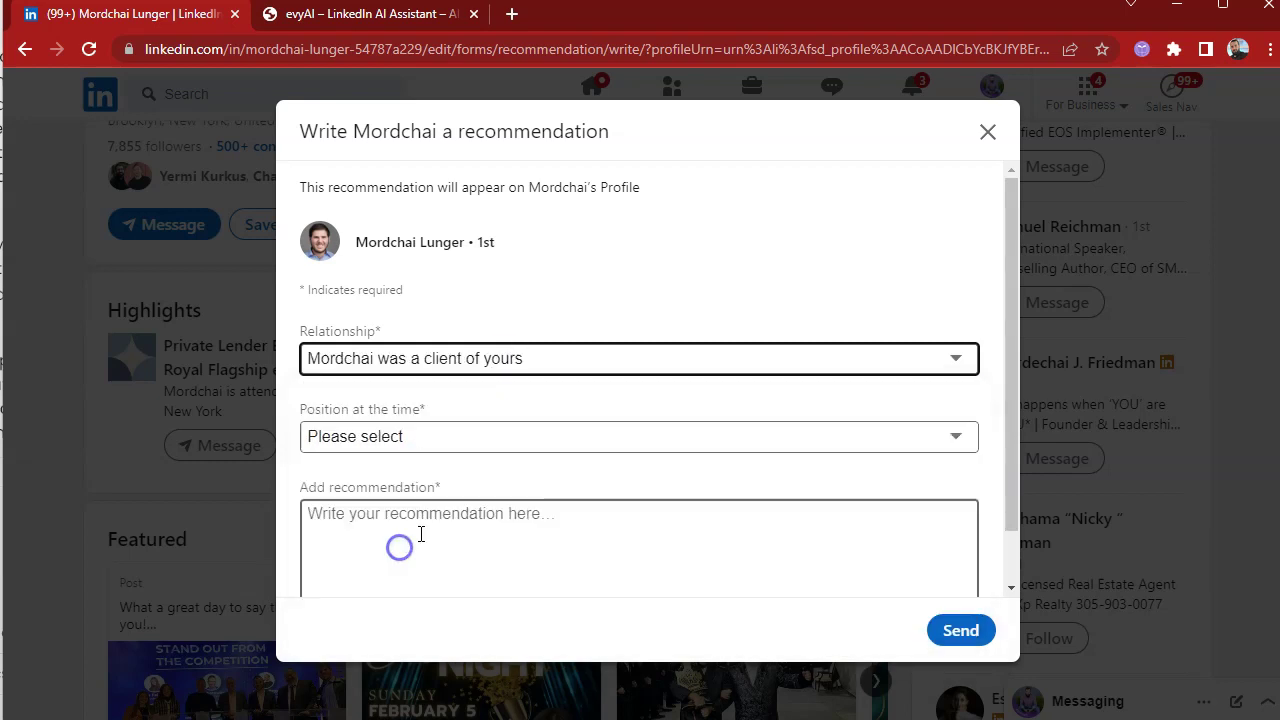
pyautogui.click(476, 434)
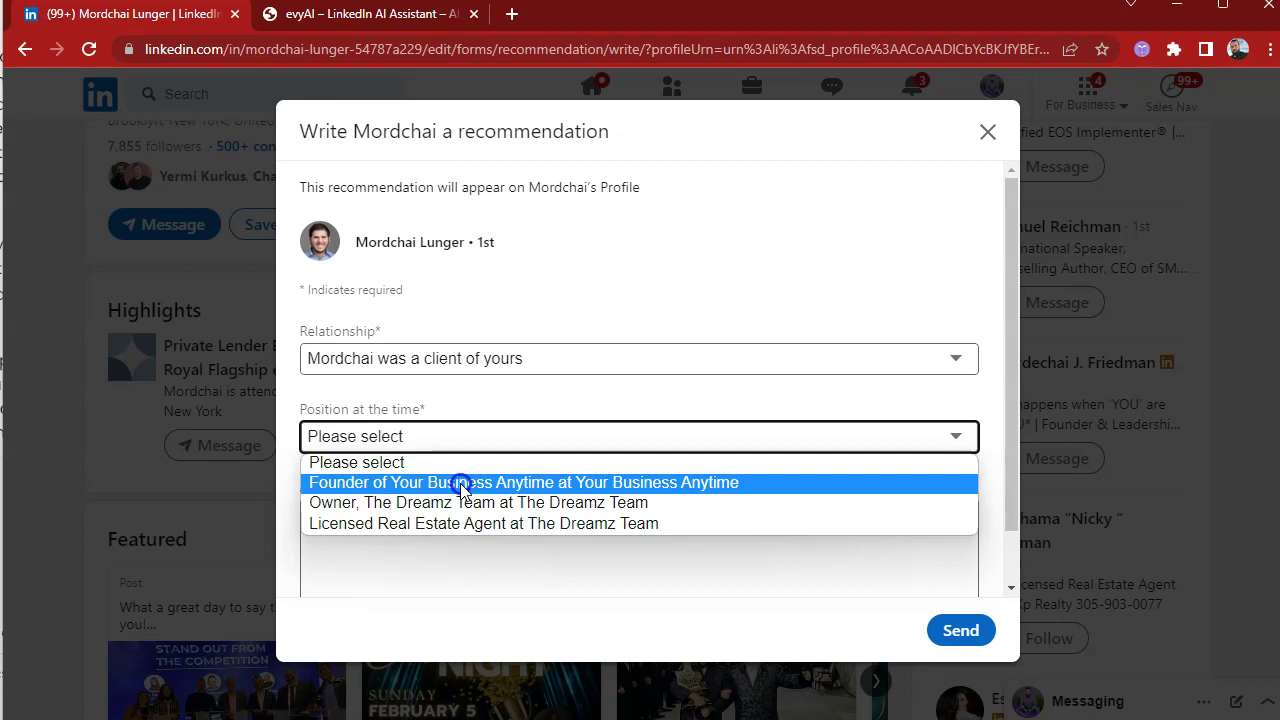
pyautogui.click(460, 483)
pyautogui.click(795, 547)
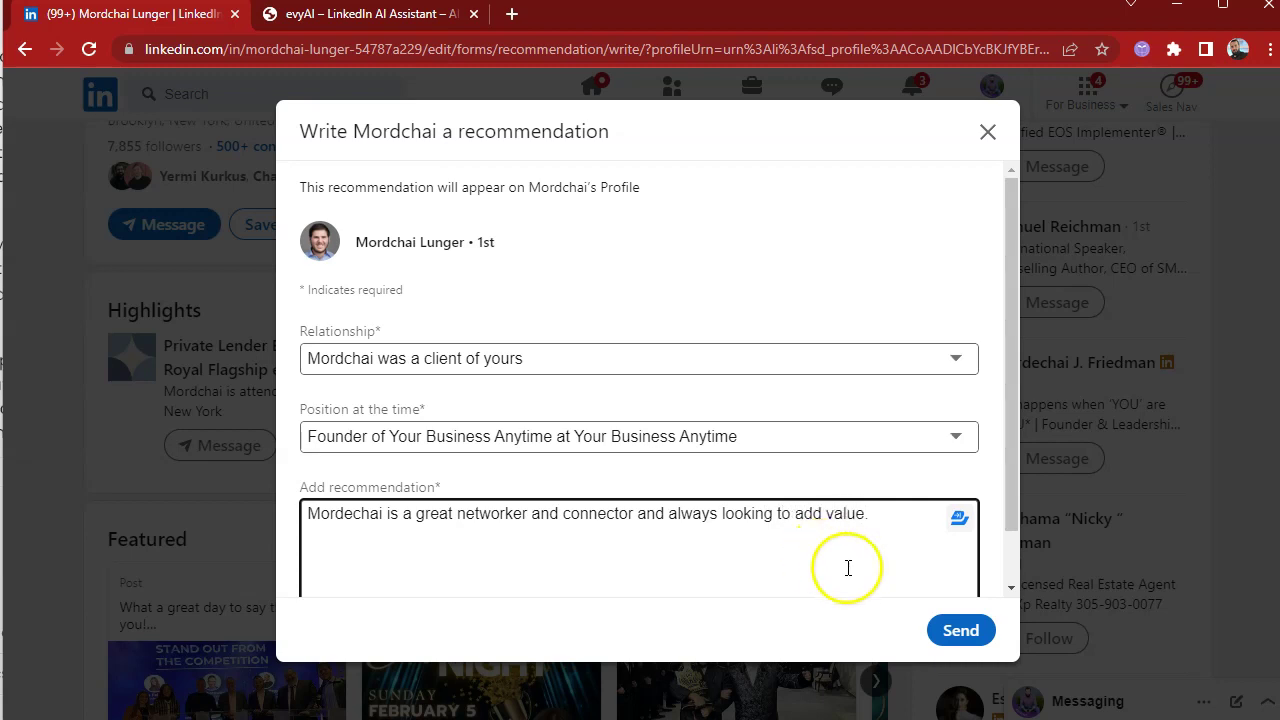
pyautogui.scroll(-1, 914, 423)
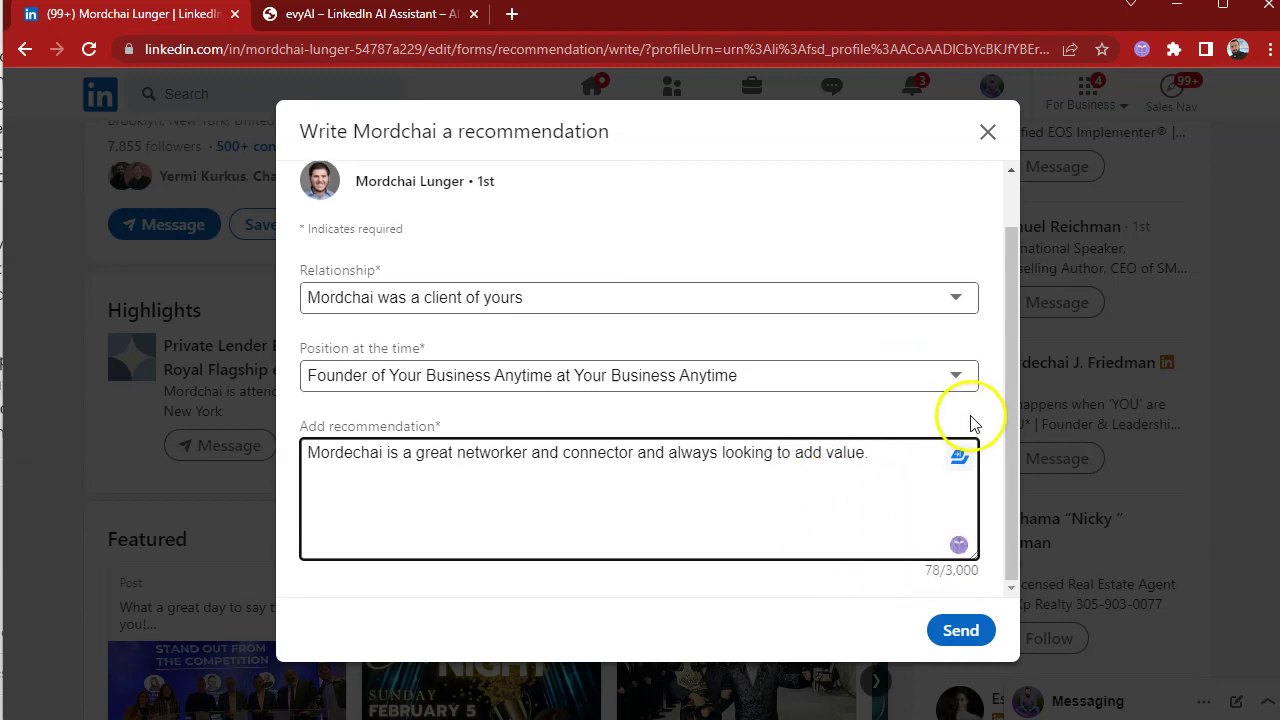
# - Generate an 80-word EvyAI recommendation and insert it after the networking line, reaching 559 characters
pyautogui.click(958, 546)
pyautogui.click(857, 533)
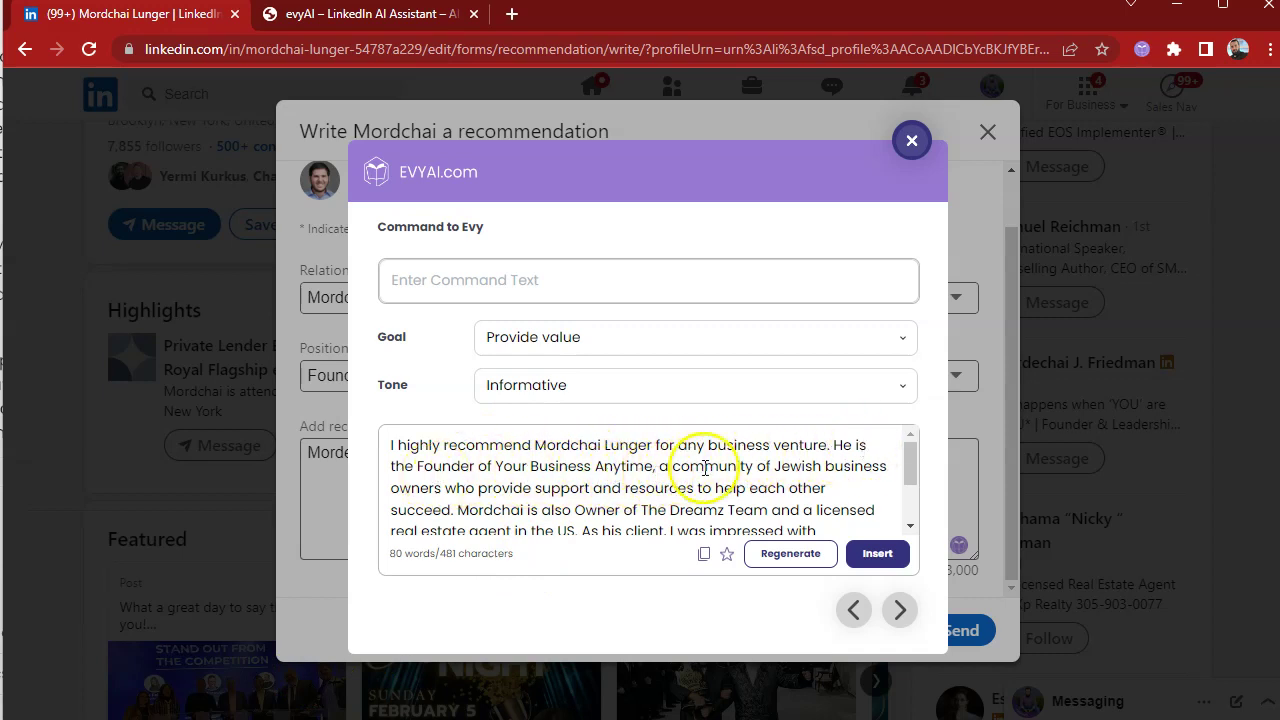
pyautogui.scroll(-1, 566, 500)
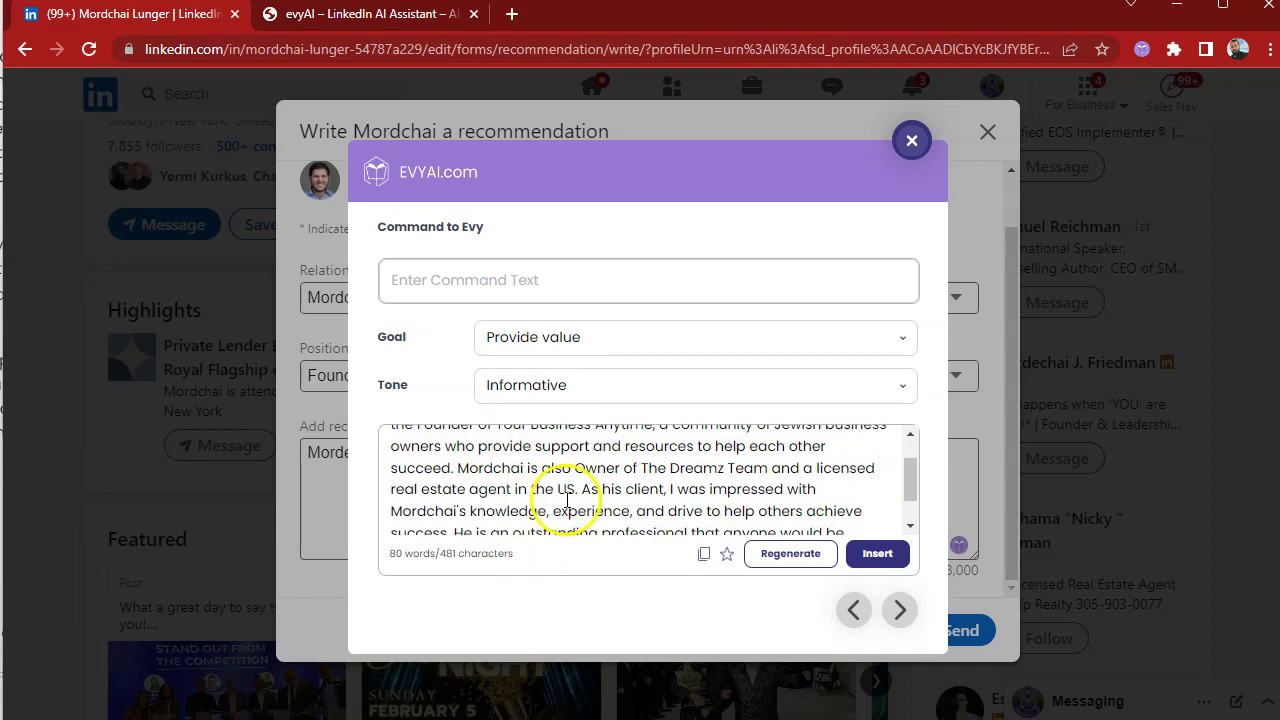
pyautogui.scroll(-1, 566, 500)
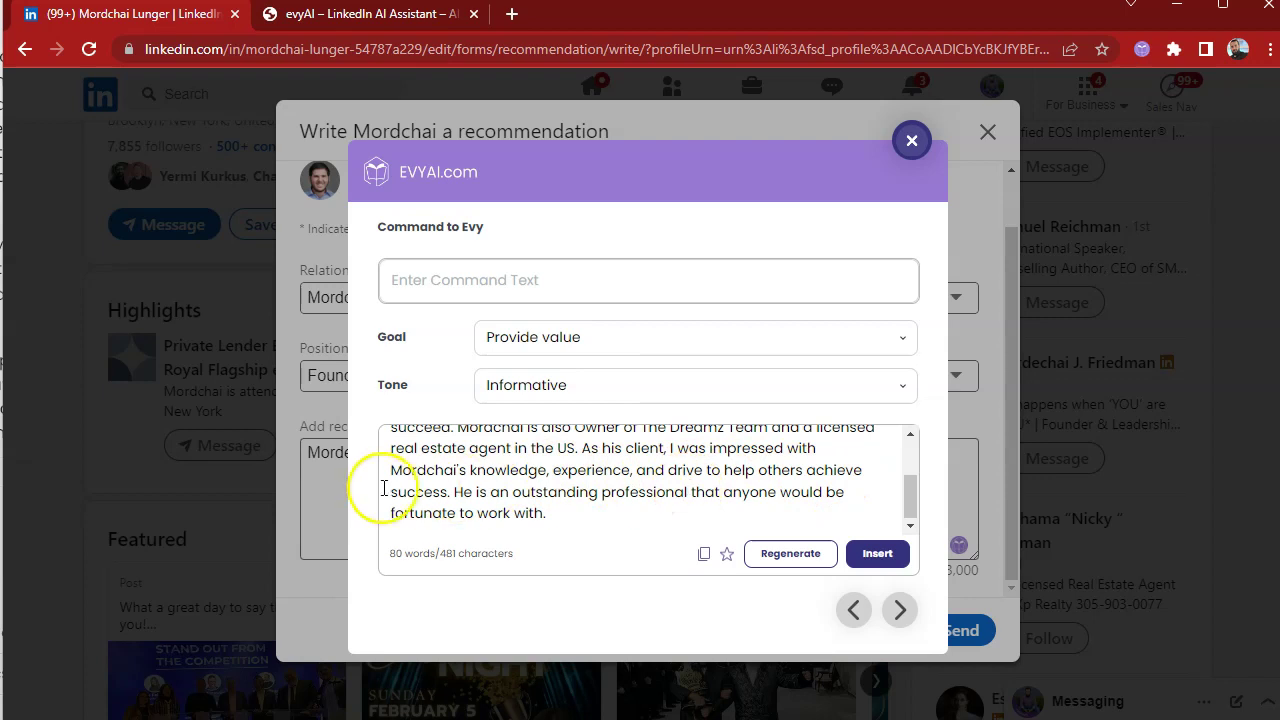
pyautogui.click(874, 553)
pyautogui.scroll(-1, 477, 494)
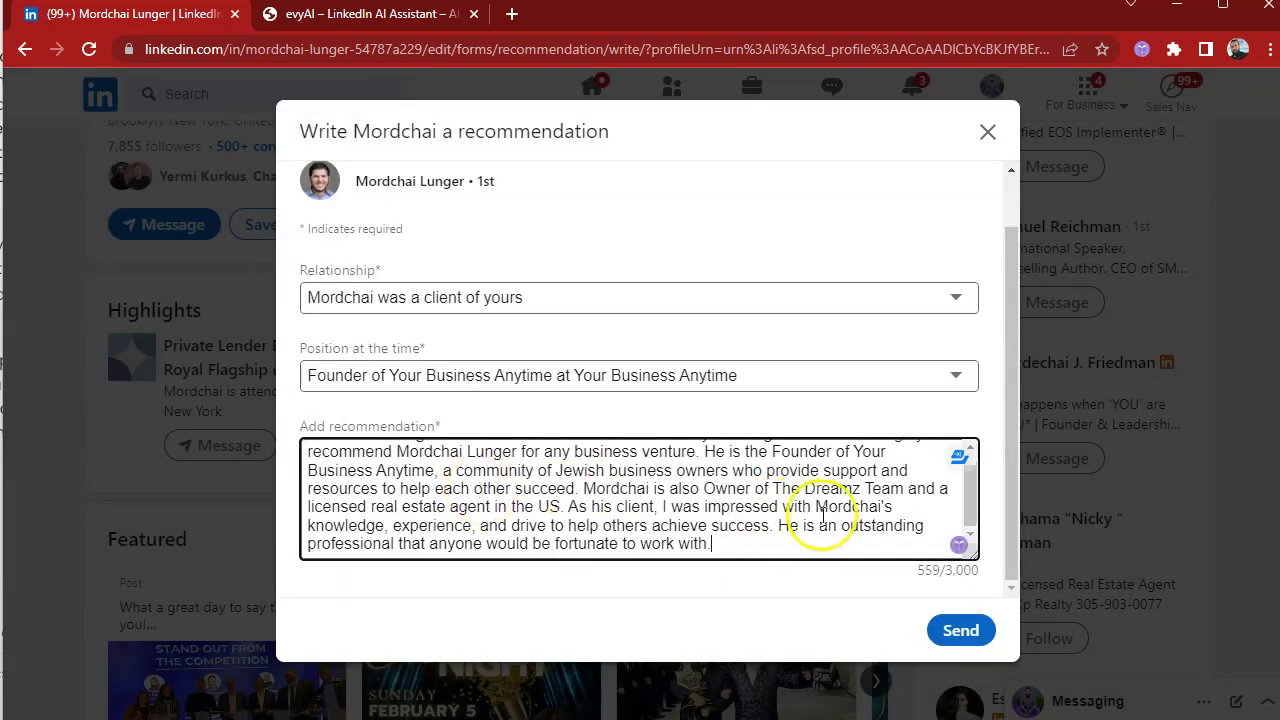
pyautogui.scroll(1, 458, 505)
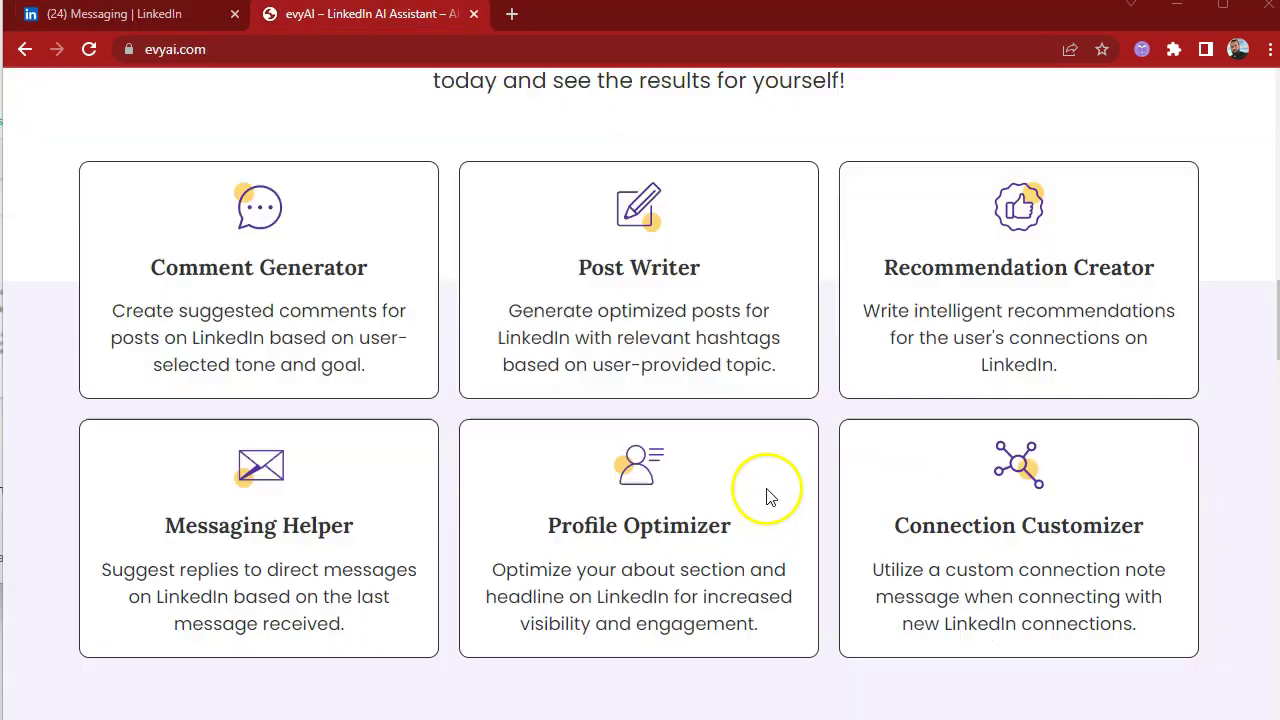
# - Review the Messaging Helper heading and description on evyai.com, then return to LinkedIn Messaging
pyautogui.scroll(15, 766, 488)
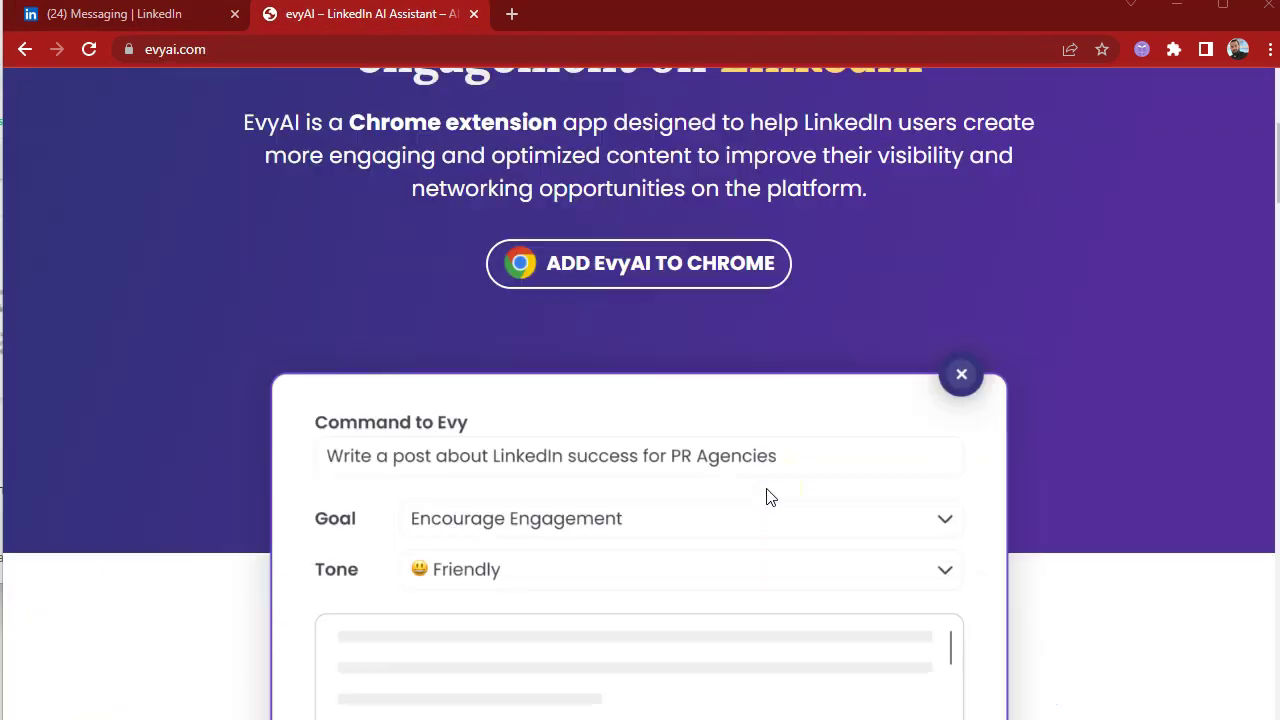
pyautogui.scroll(-10, 767, 490)
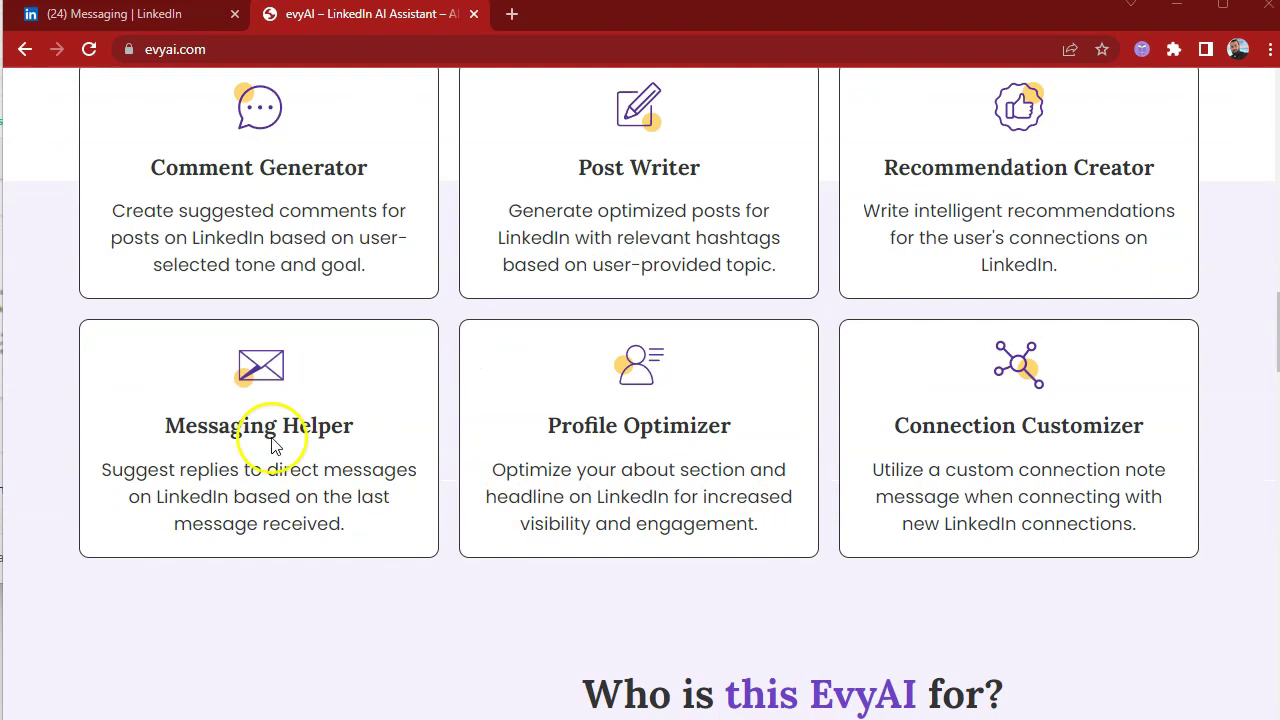
pyautogui.moveTo(166, 432); pyautogui.dragTo(333, 428)
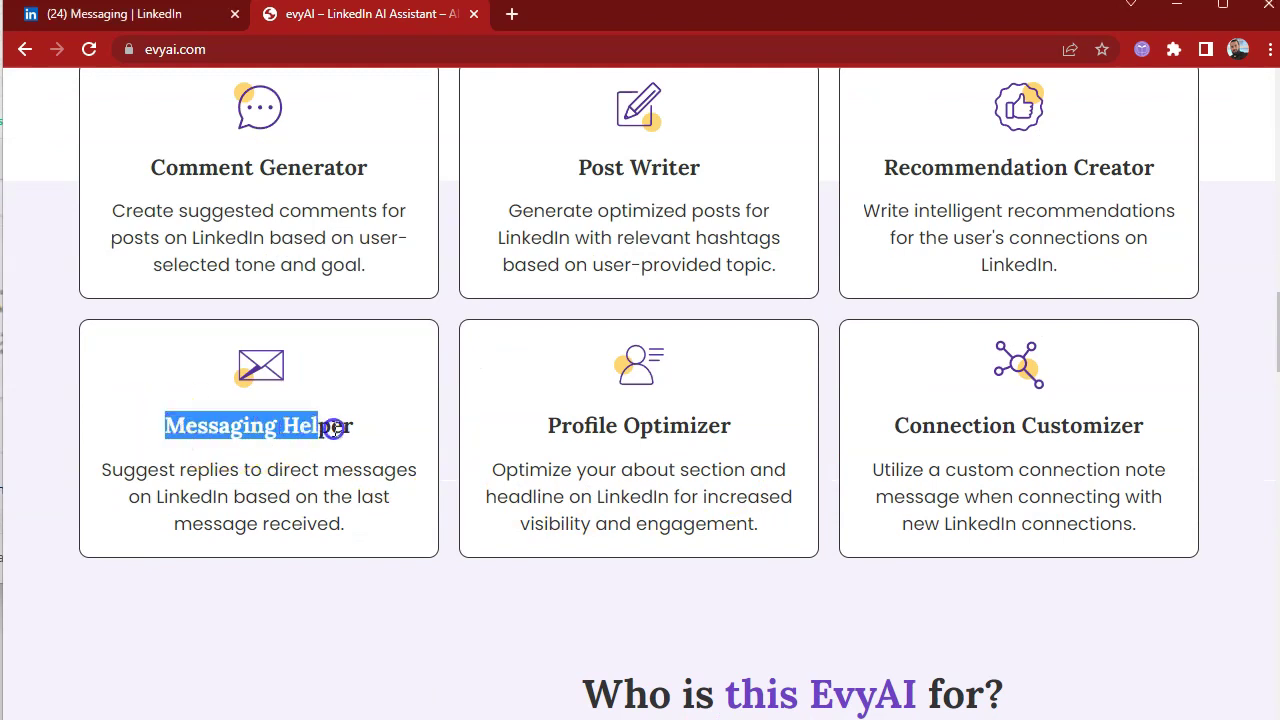
pyautogui.click(240, 477)
pyautogui.moveTo(108, 470); pyautogui.dragTo(393, 499)
pyautogui.click(386, 510)
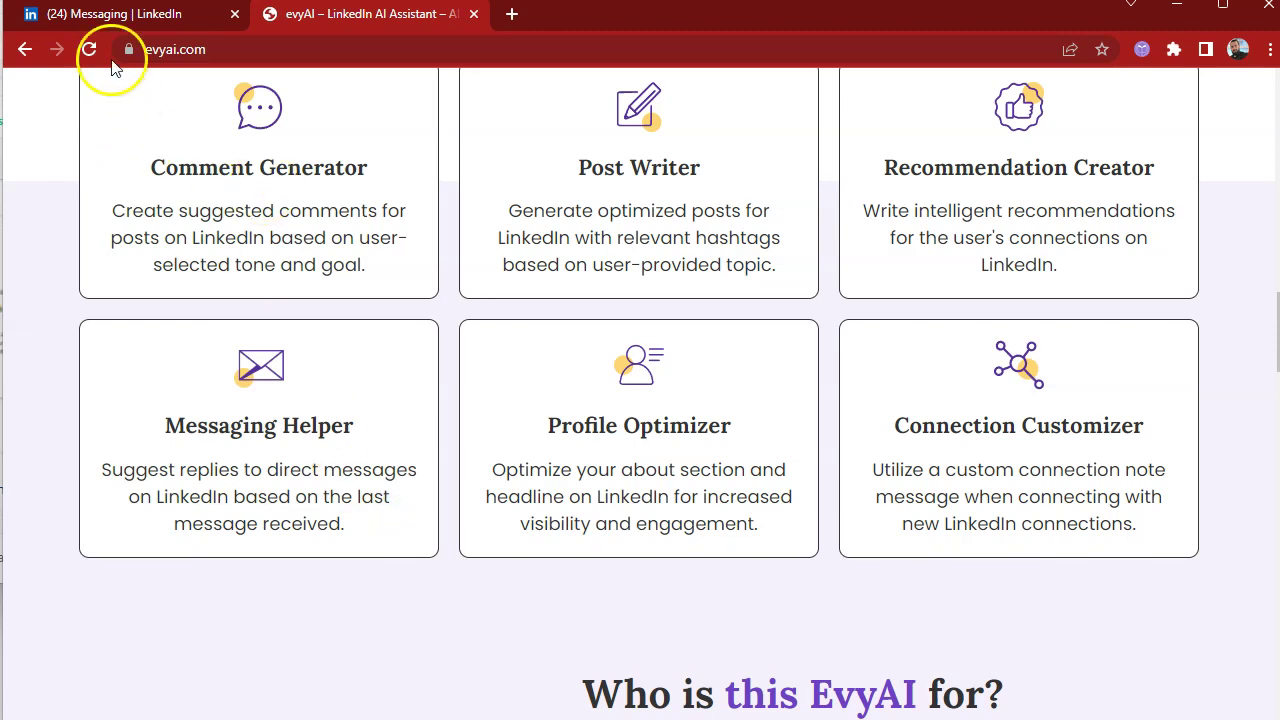
pyautogui.click(126, 16)
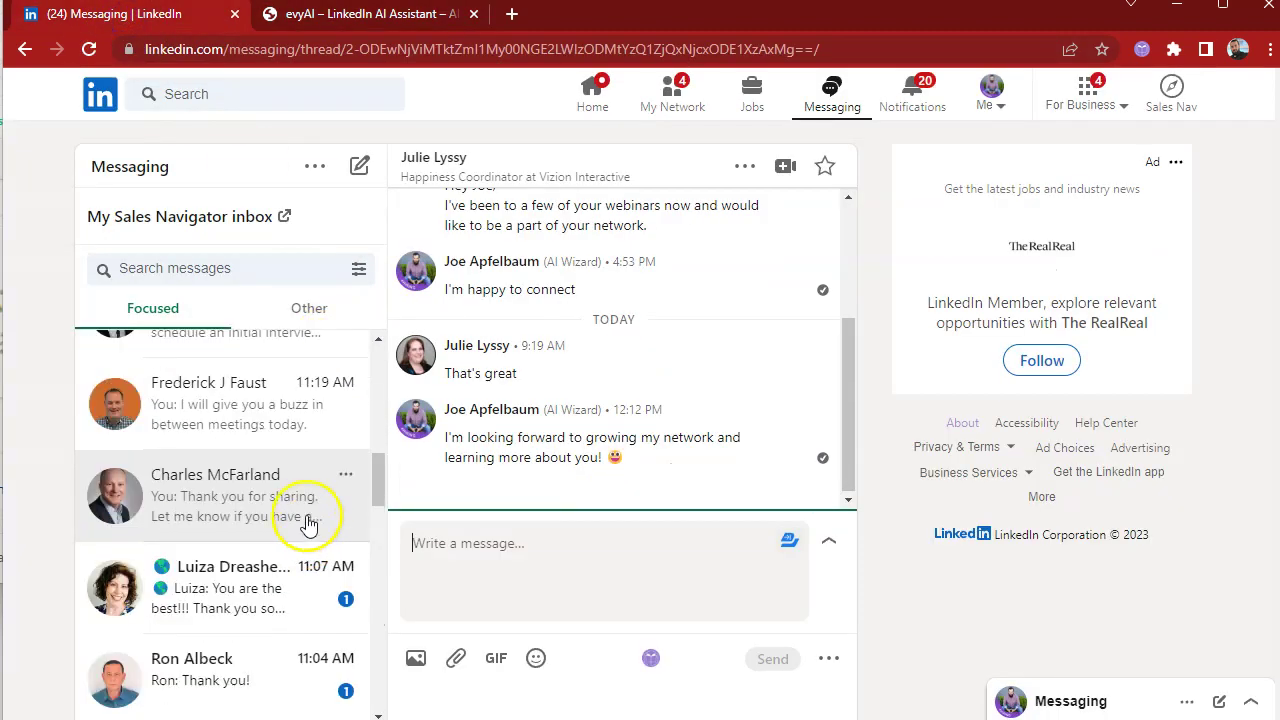
# - Open another contact's conversation and bring up the EvyAI reply assistant
pyautogui.click(250, 405)
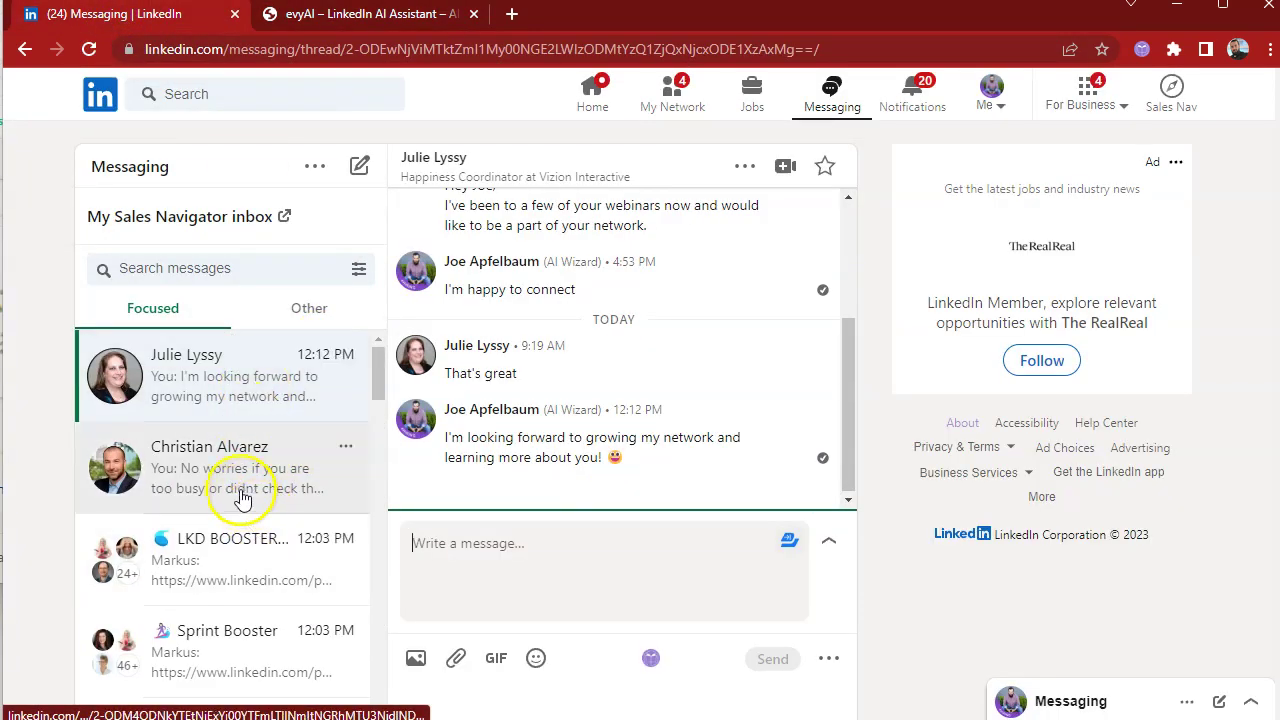
pyautogui.scroll(-4, 270, 505)
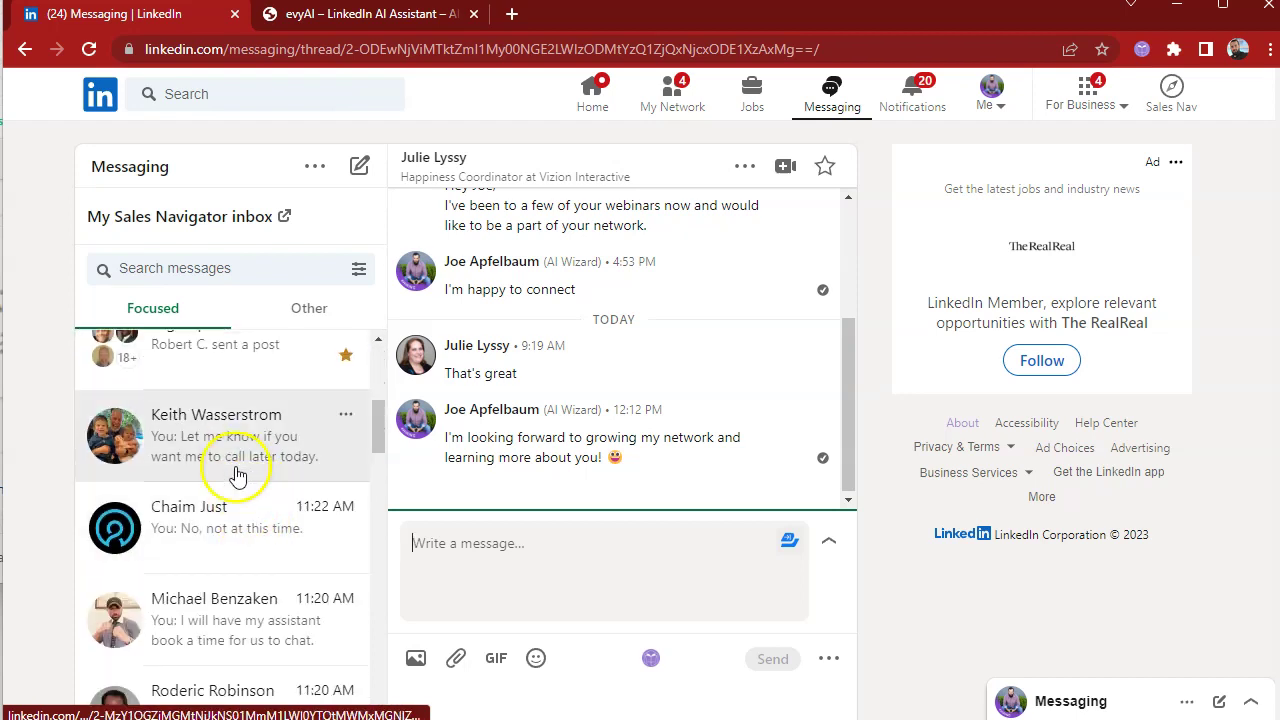
pyautogui.click(237, 459)
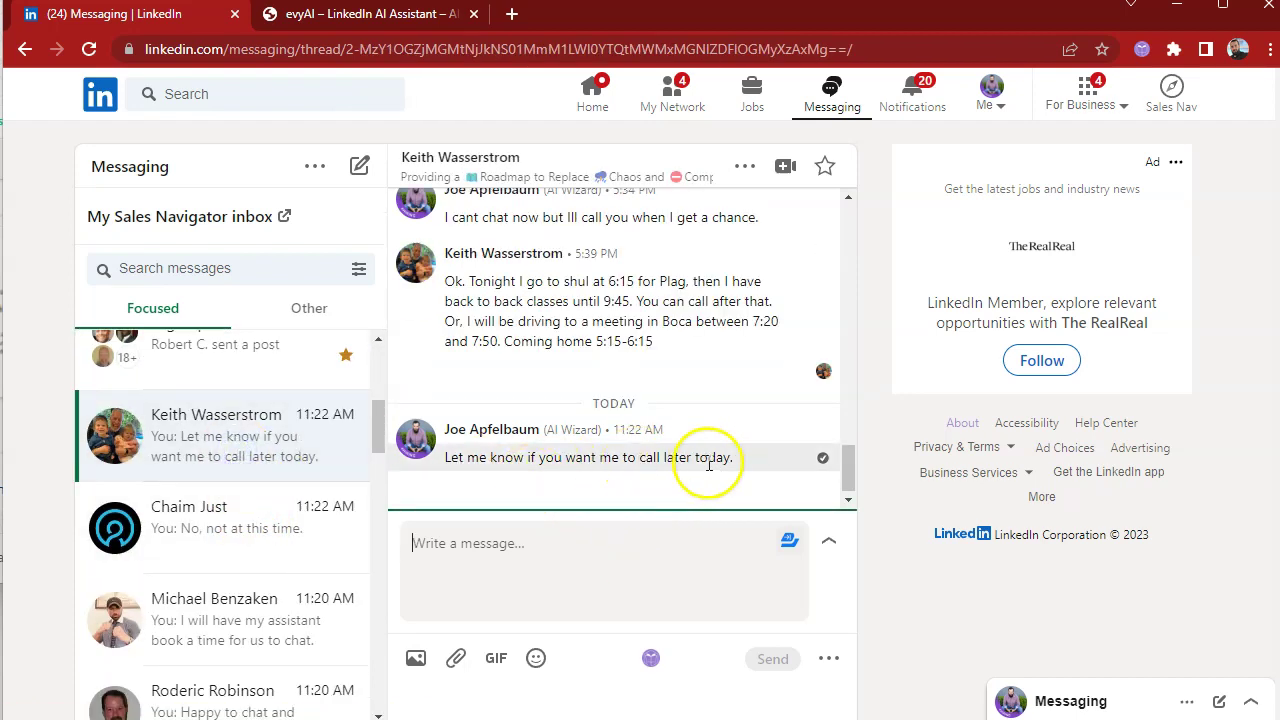
pyautogui.click(651, 658)
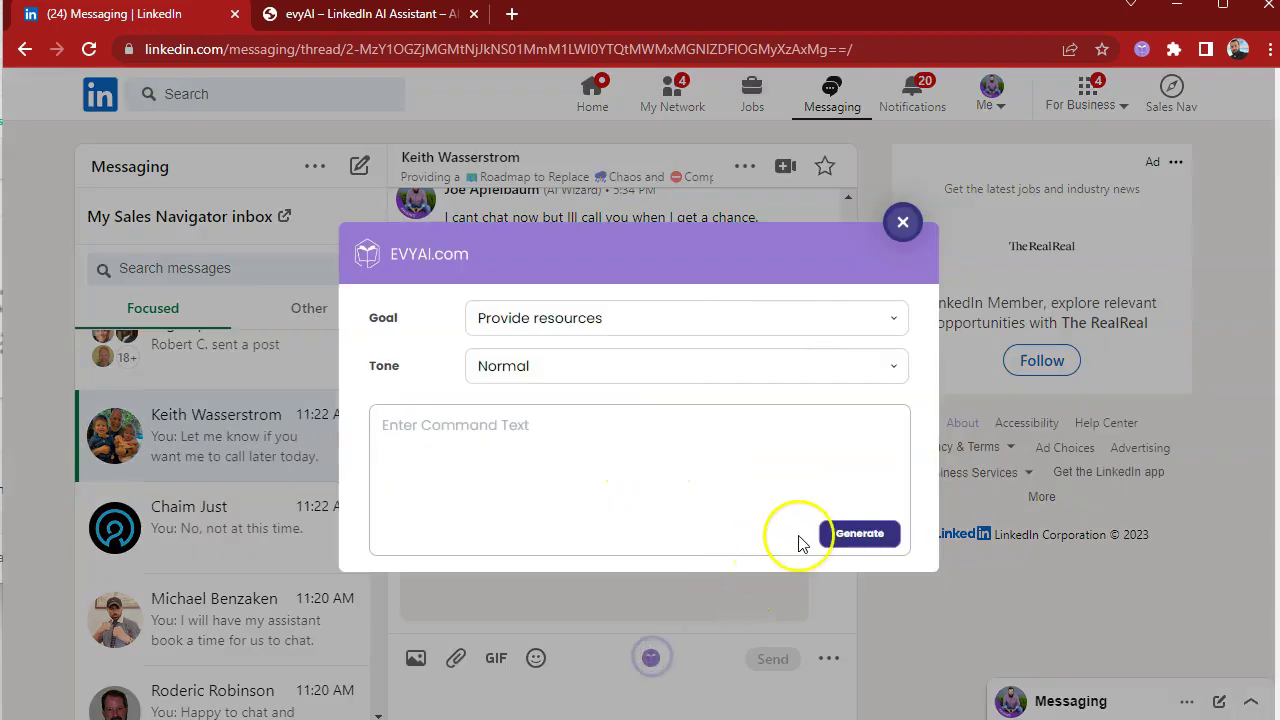
# - Set the reply goal to Offer support and the tone to Happy, then generate a reply
pyautogui.click(660, 320)
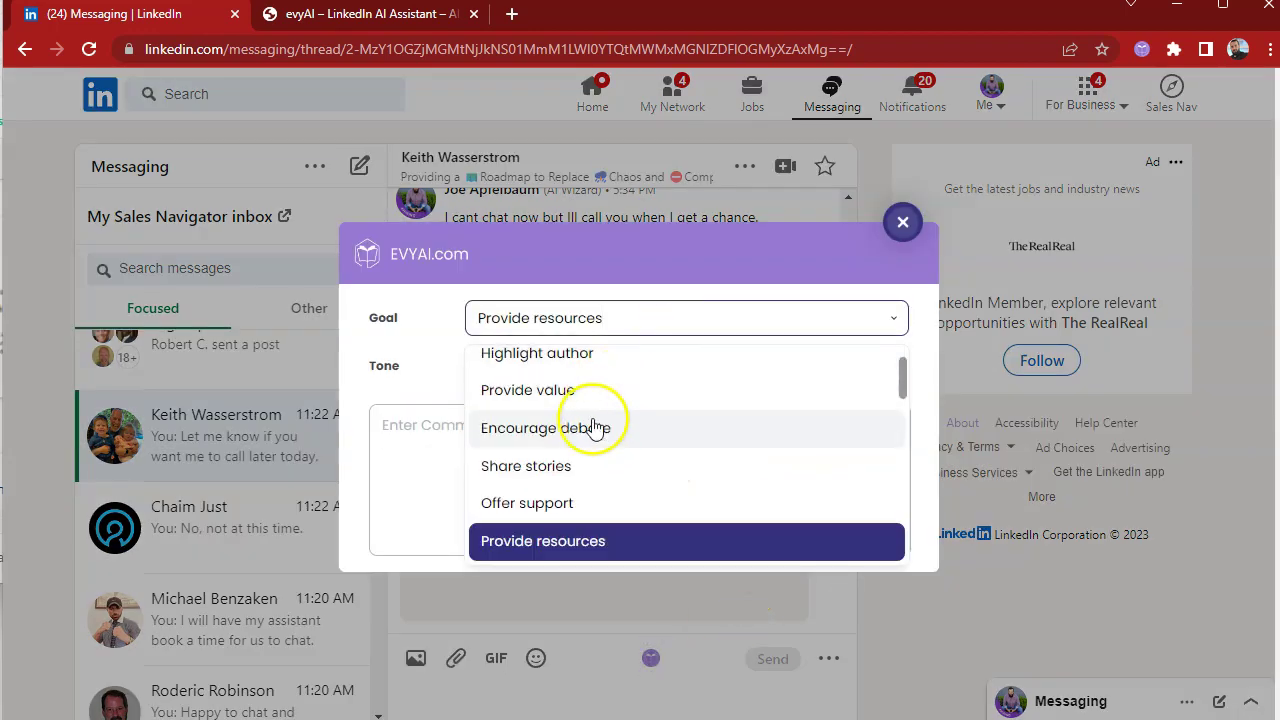
pyautogui.click(576, 503)
pyautogui.click(681, 371)
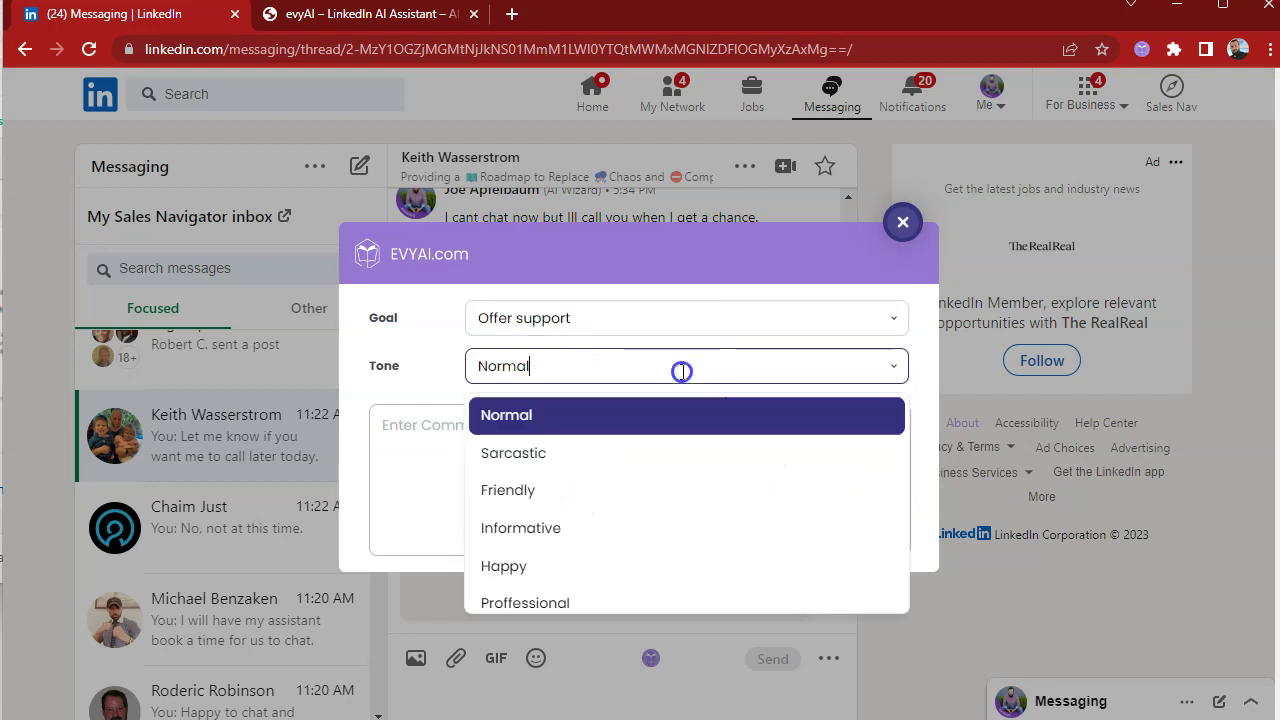
pyautogui.click(608, 566)
pyautogui.click(866, 533)
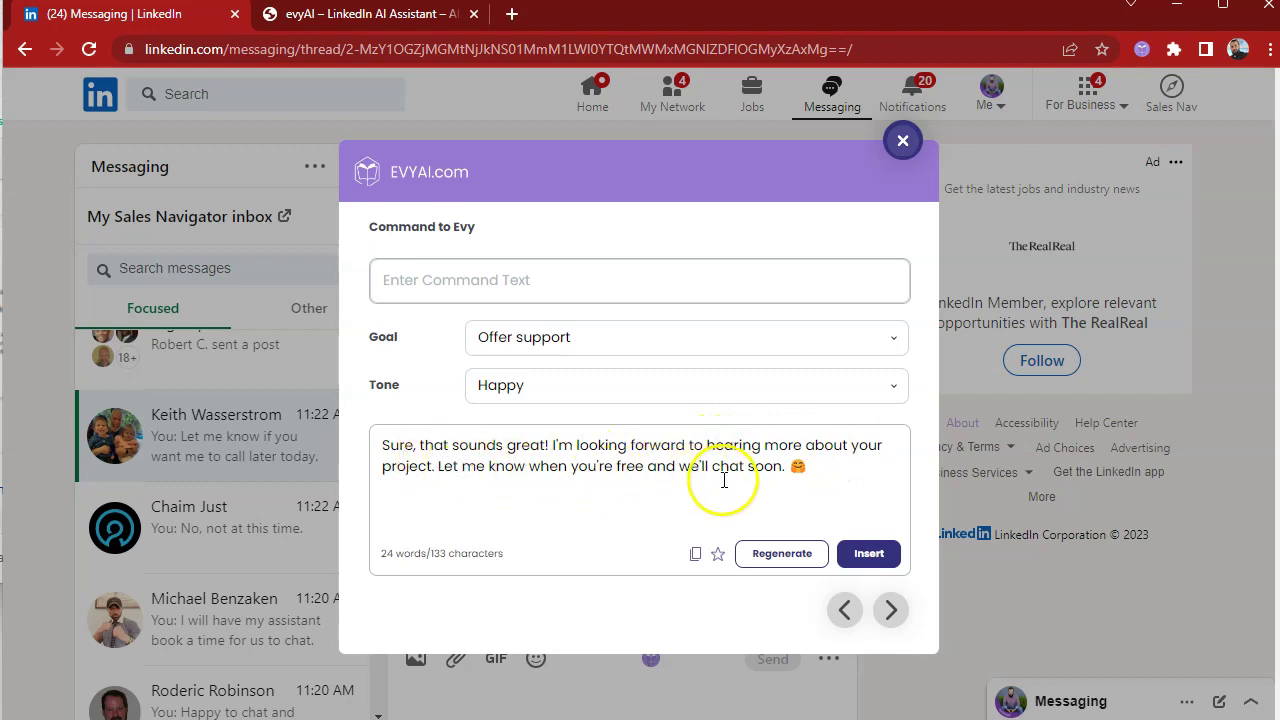
# - Regenerate the reply with a command to politely ask the contact for his email address
pyautogui.click(475, 281)
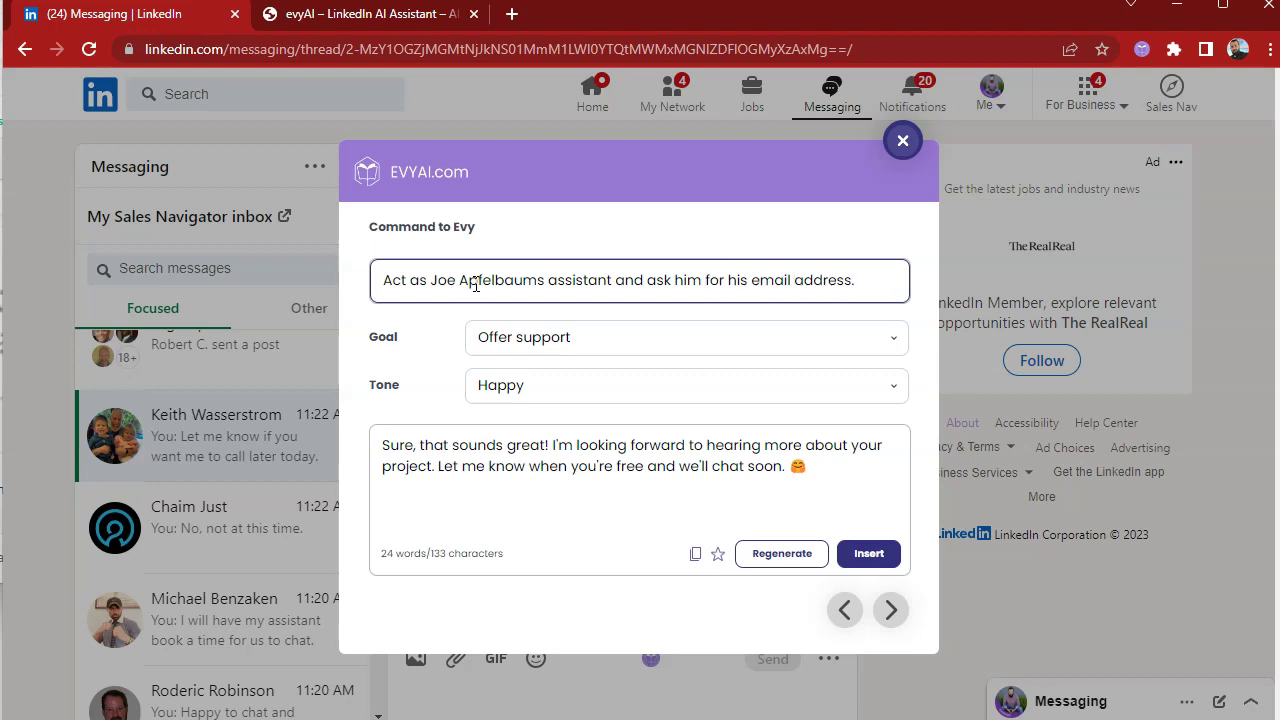
pyautogui.write('Keit')
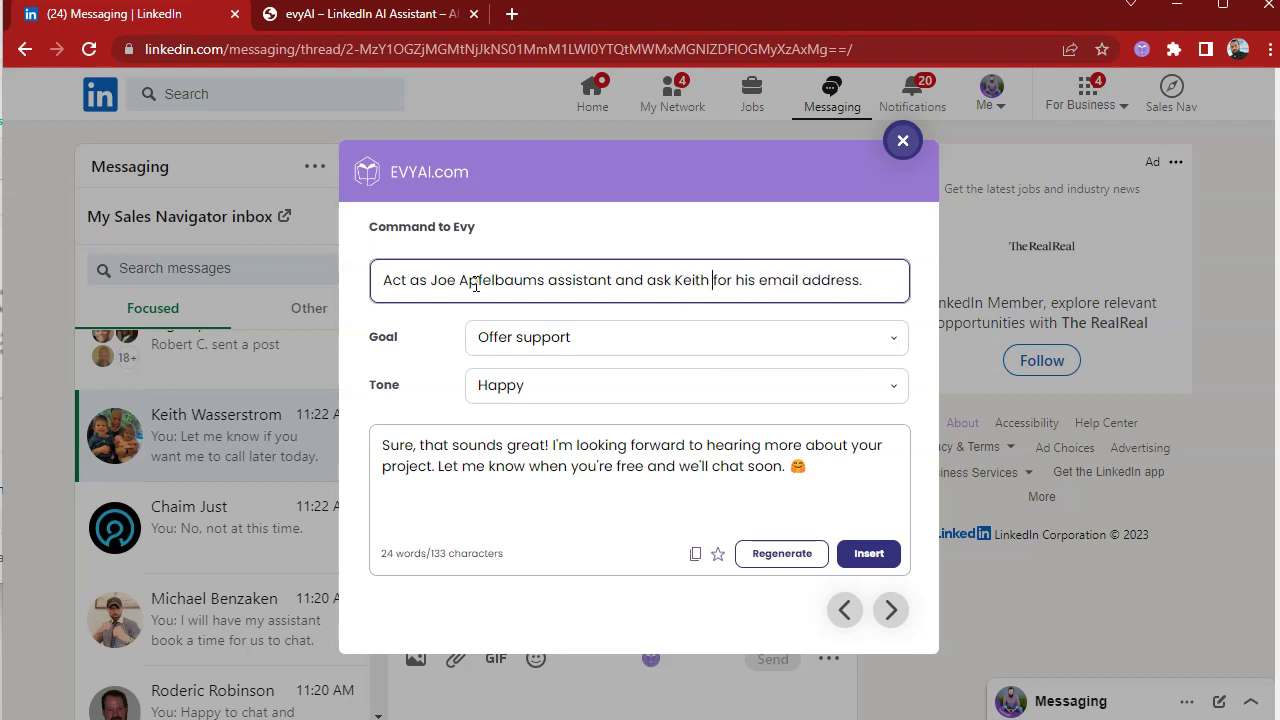
pyautogui.click(785, 553)
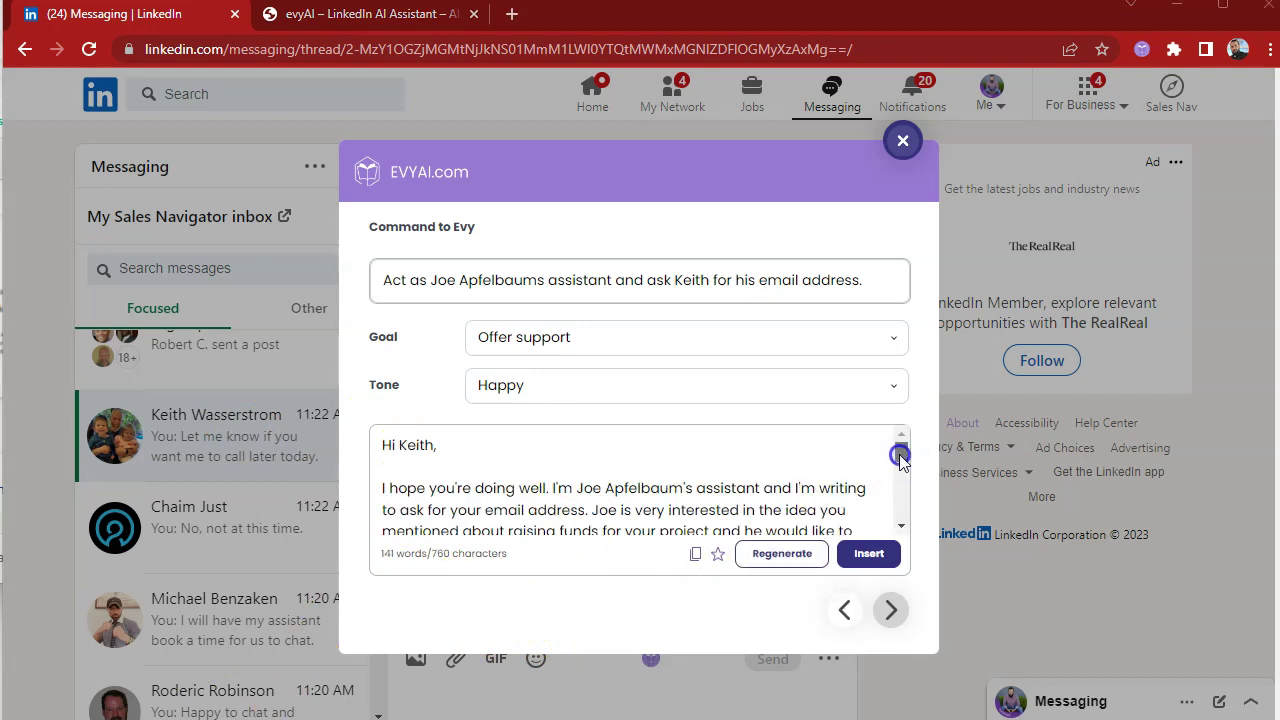
pyautogui.moveTo(902, 456); pyautogui.dragTo(916, 432)
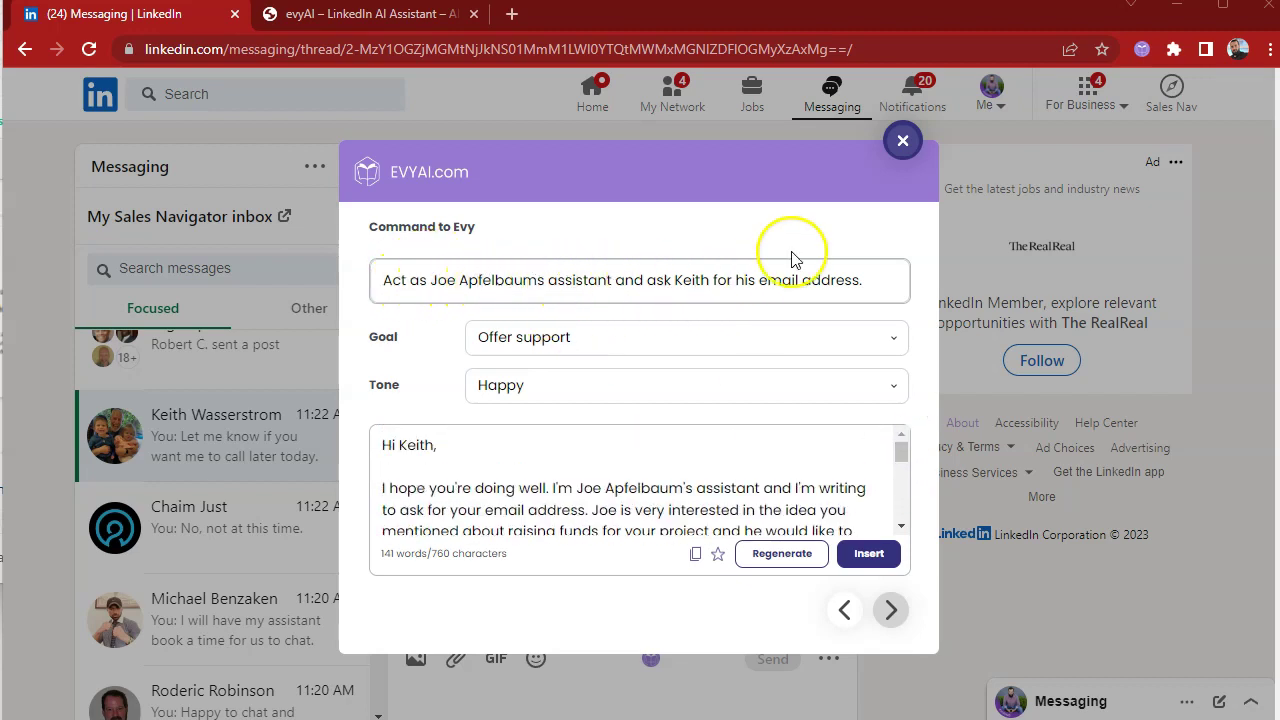
# - Close the EvyAI assistant and glance at the Profile Optimizer feature on the EvyAI website
pyautogui.click(903, 140)
pyautogui.scroll(10, 614, 460)
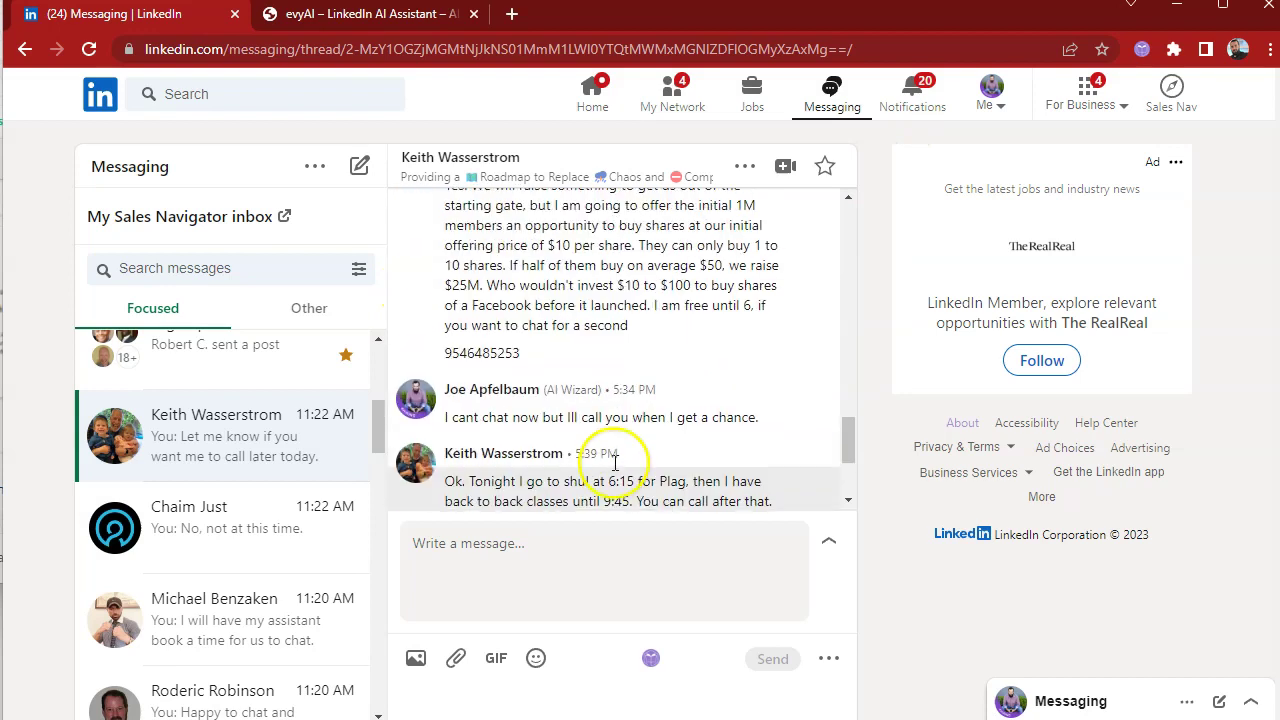
pyautogui.scroll(-5, 560, 400)
pyautogui.scroll(-3, 520, 425)
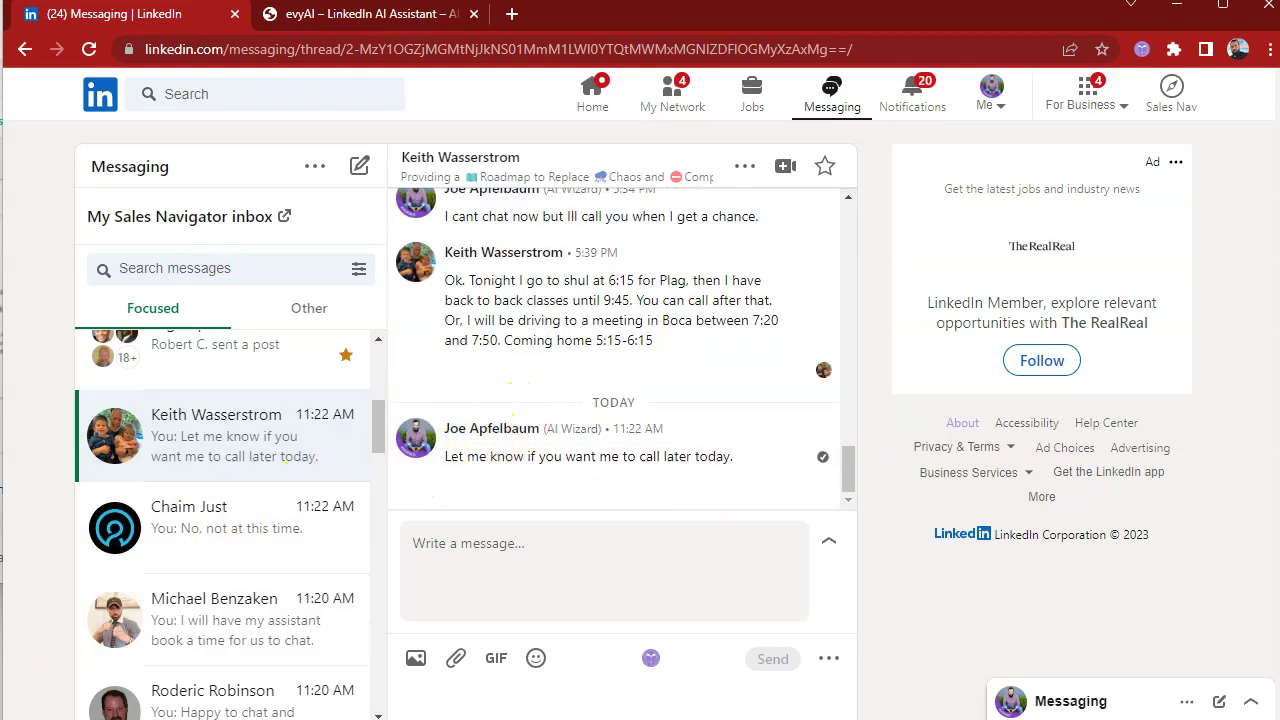
pyautogui.hotkey('ctrl', 'Tab')
pyautogui.moveTo(530, 425); pyautogui.dragTo(737, 466)
pyautogui.click(740, 465)
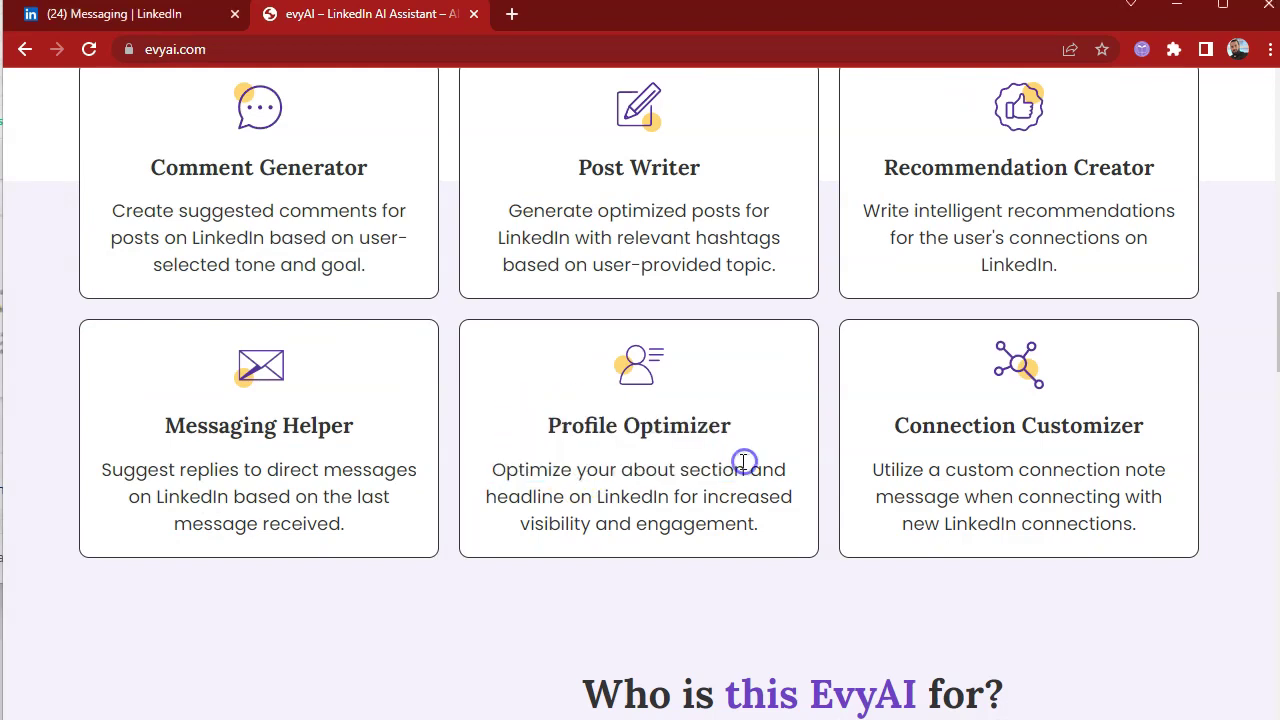
pyautogui.click(148, 20)
# - From the LinkedIn home feed, go to your own profile and edit its About section
pyautogui.click(102, 94)
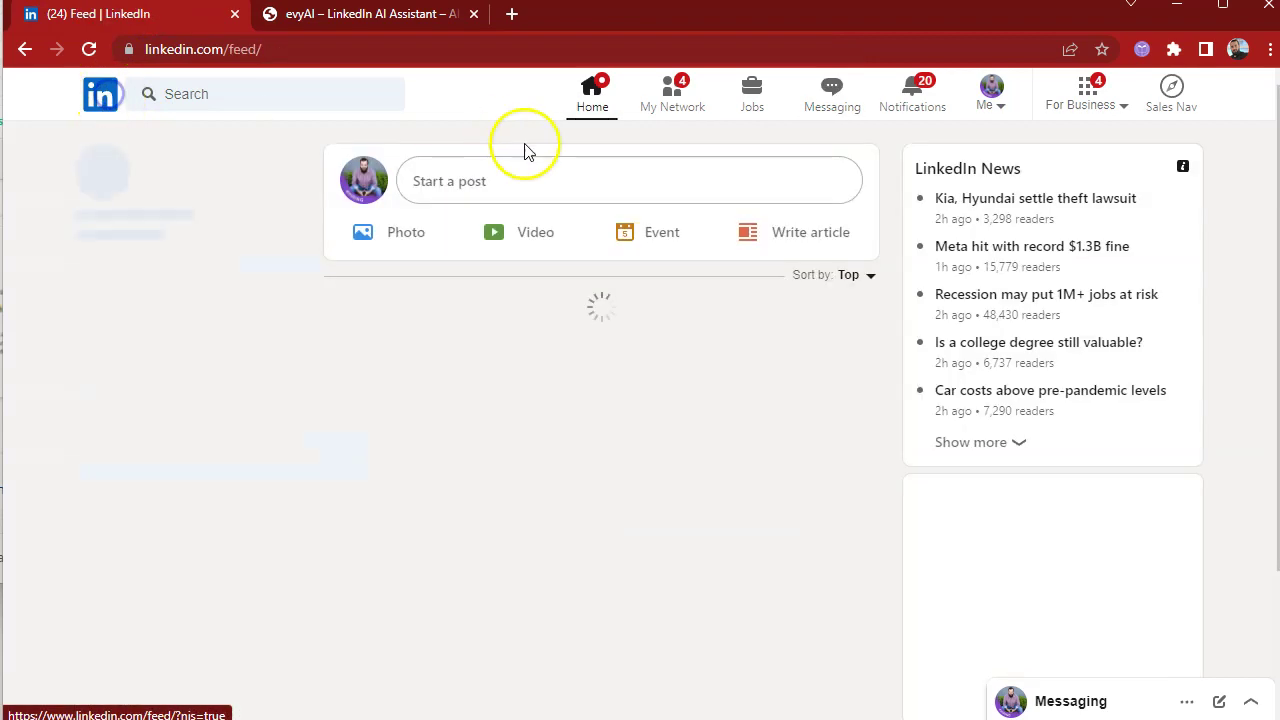
pyautogui.click(185, 210)
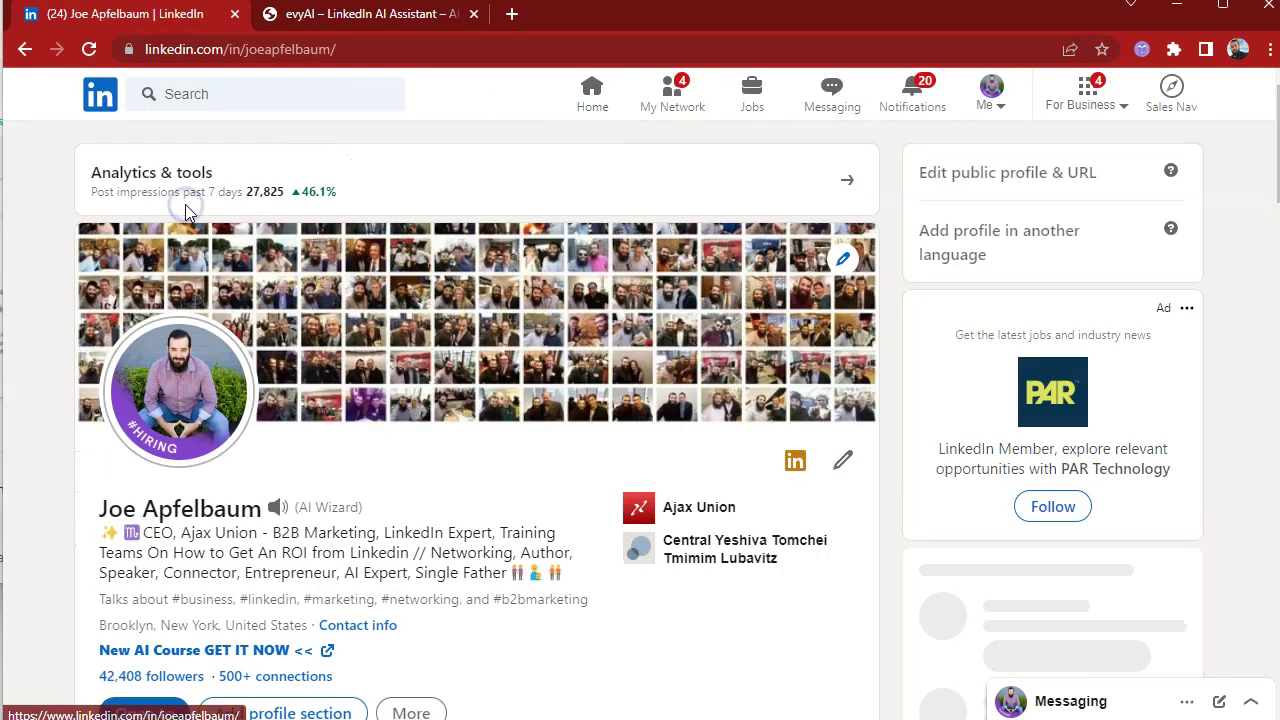
pyautogui.scroll(-15, 449, 394)
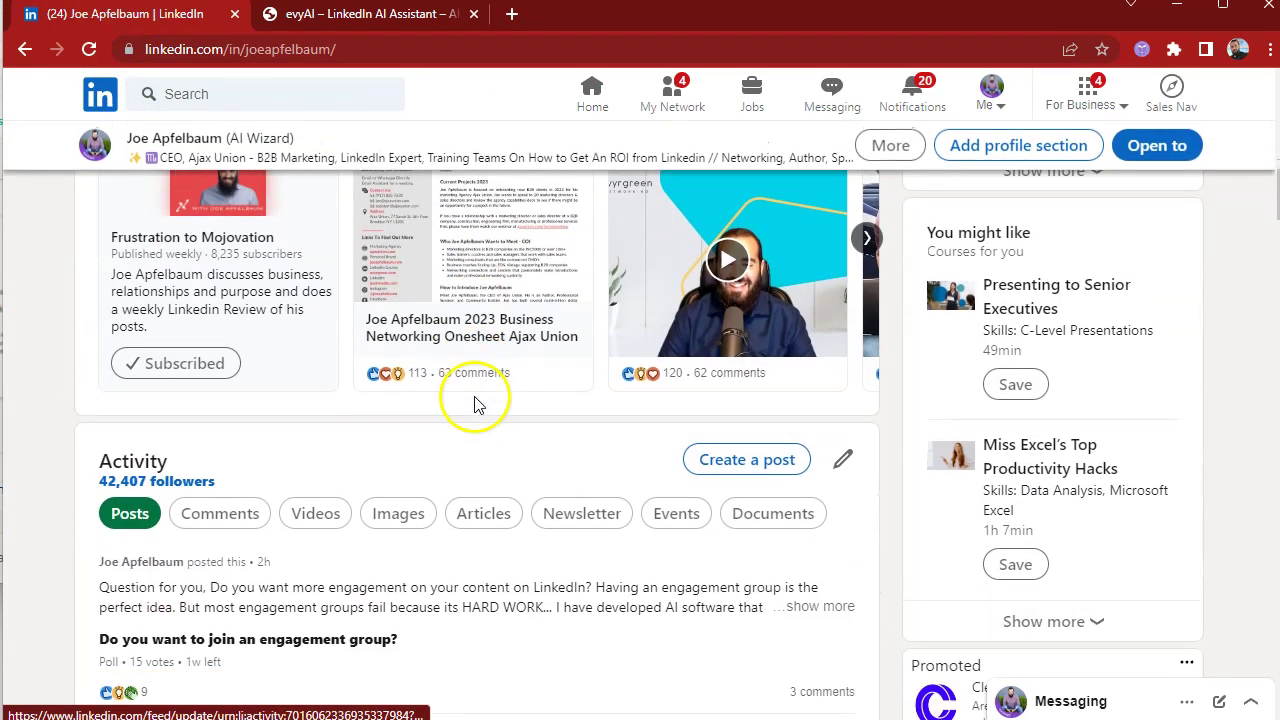
pyautogui.scroll(-12, 500, 400)
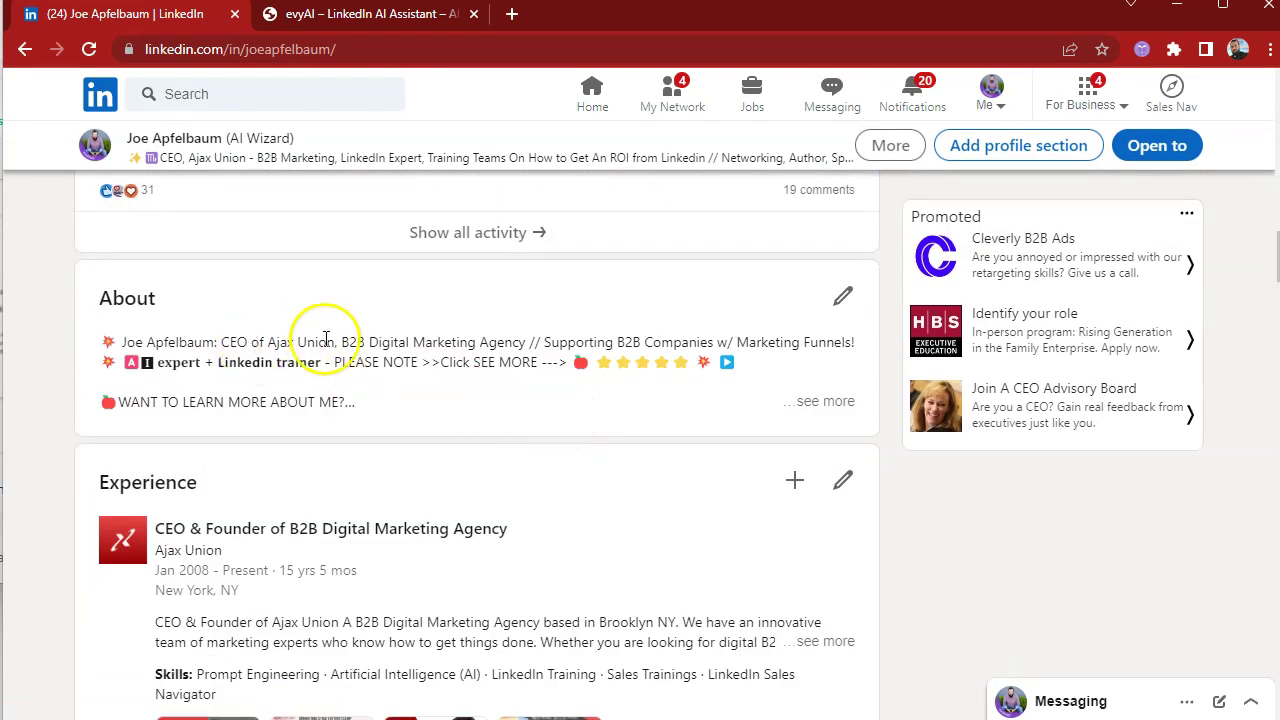
pyautogui.click(843, 296)
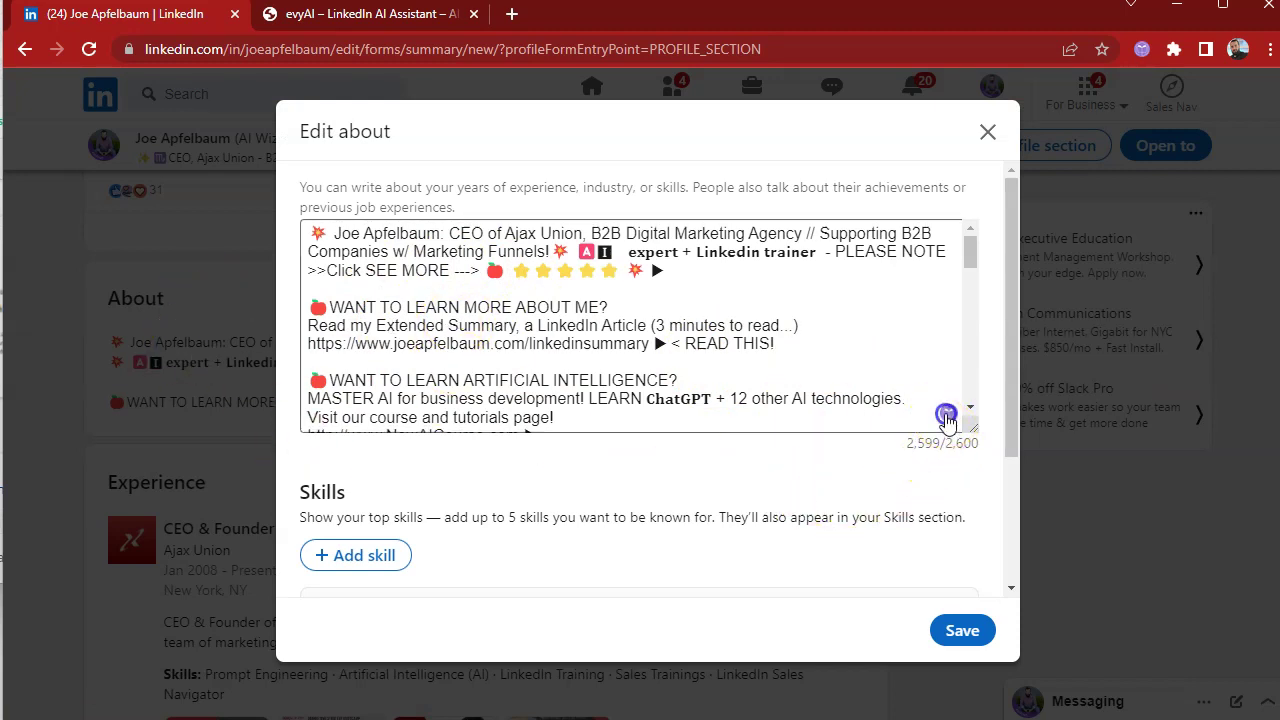
# - Generate an EvyAI About draft with goal Provide value and tone Informative
pyautogui.click(946, 416)
pyautogui.click(550, 322)
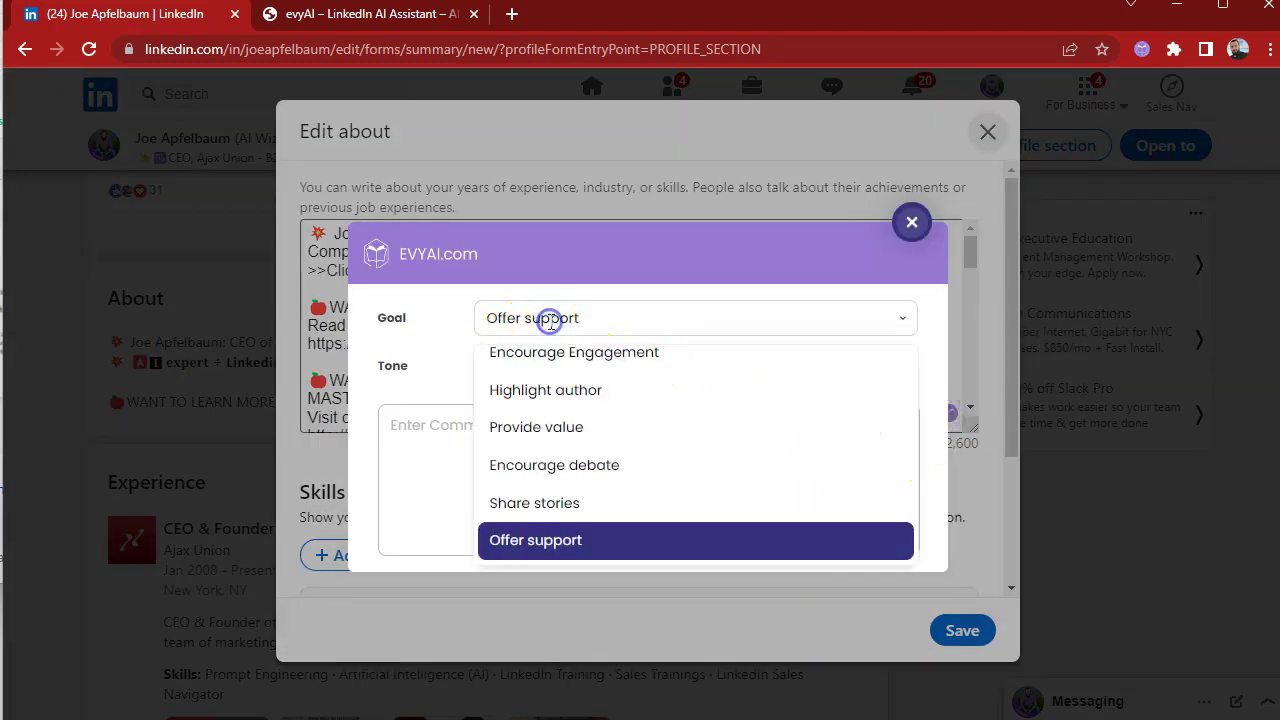
pyautogui.scroll(1, 600, 425)
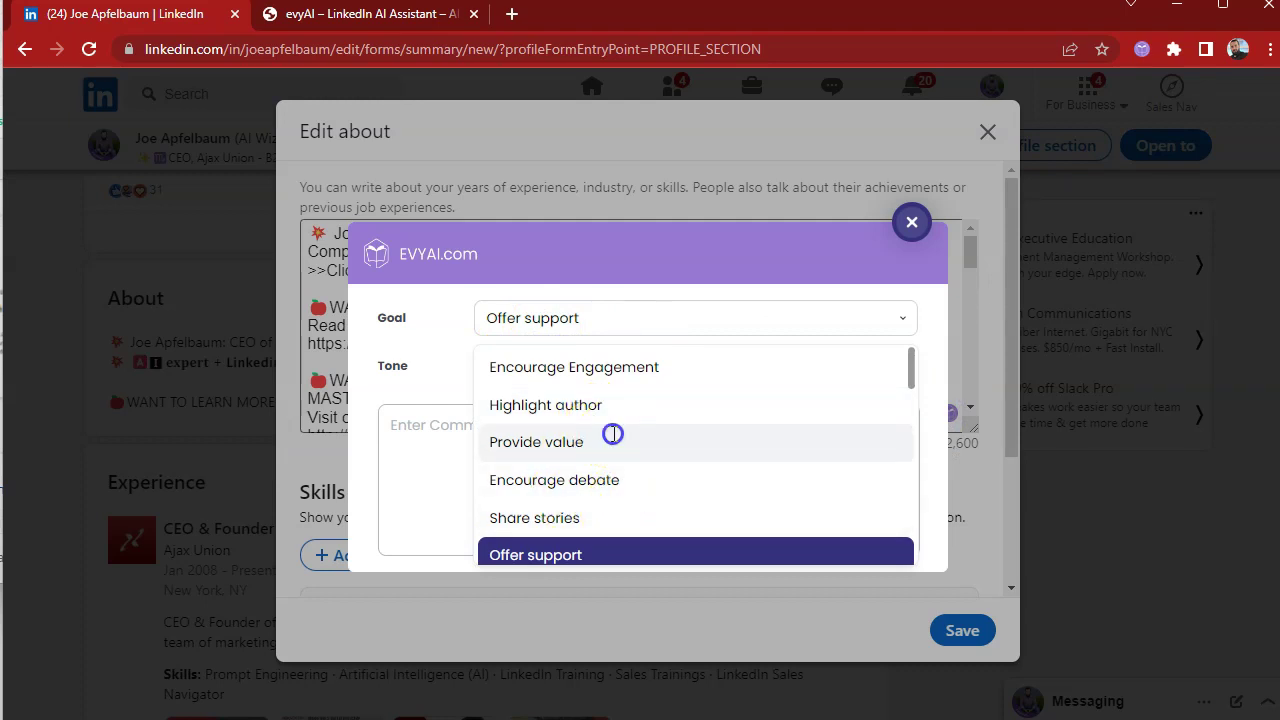
pyautogui.click(613, 434)
pyautogui.click(586, 370)
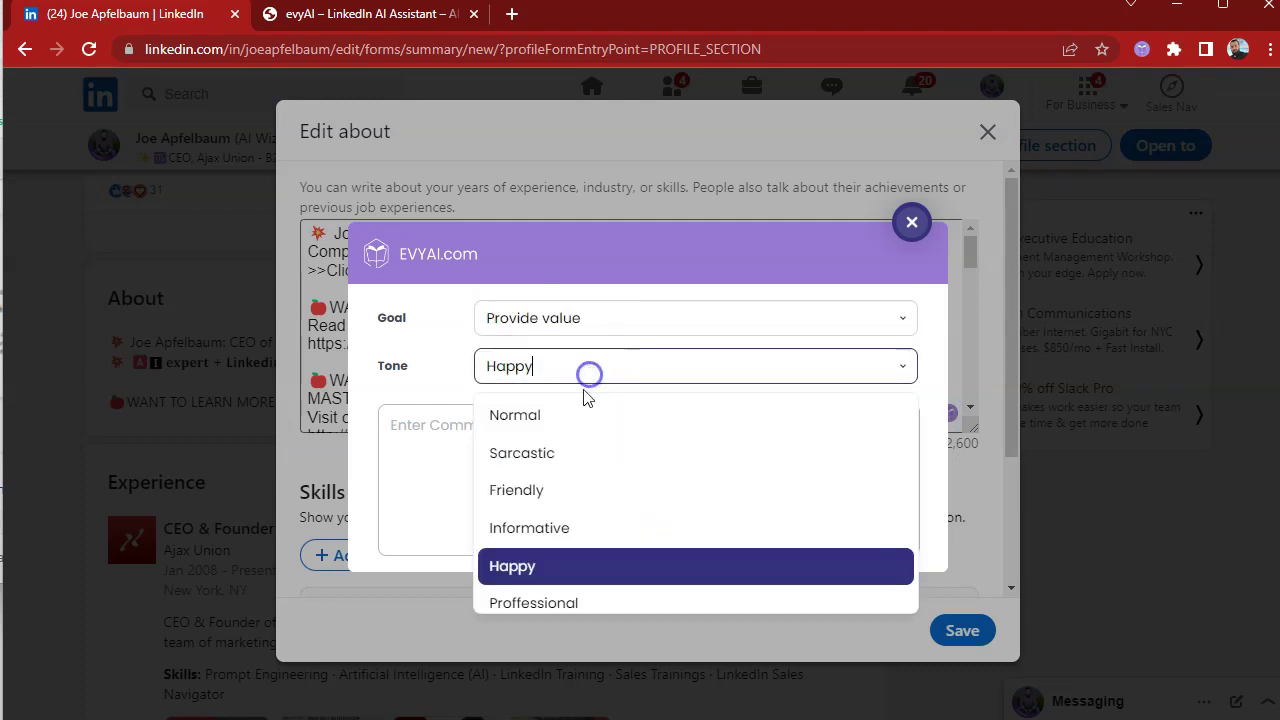
pyautogui.click(541, 536)
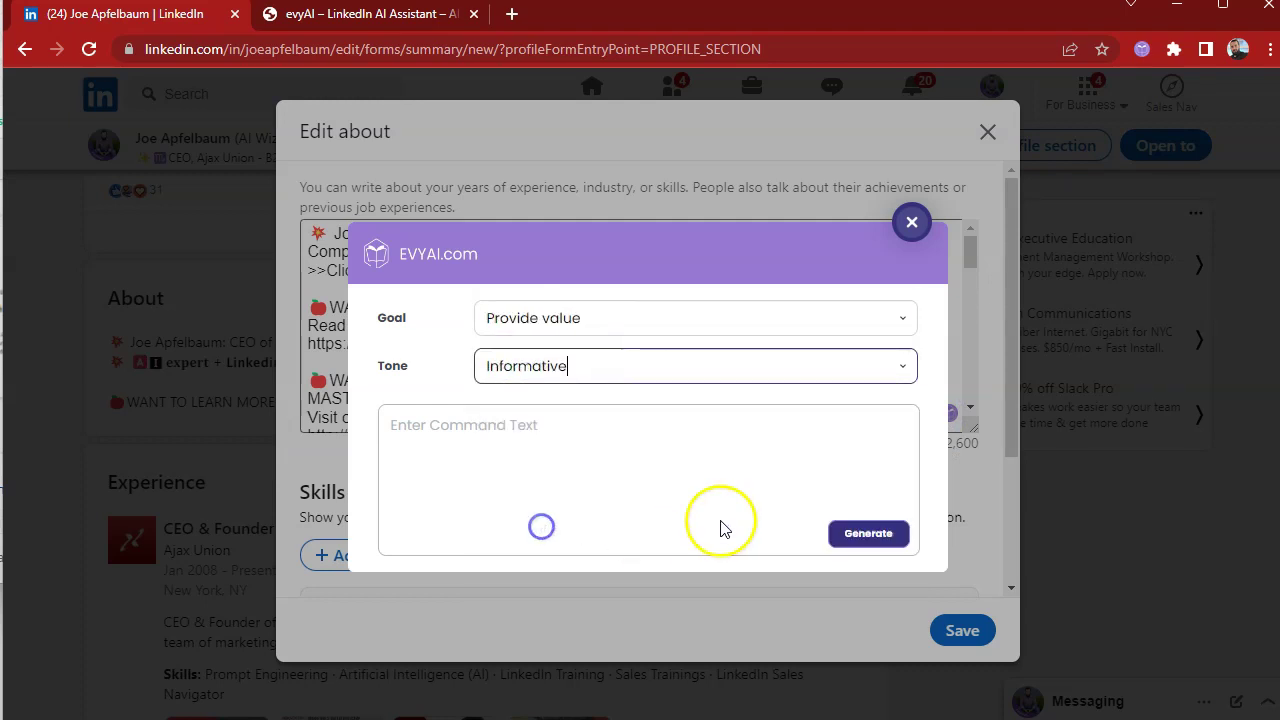
pyautogui.click(865, 536)
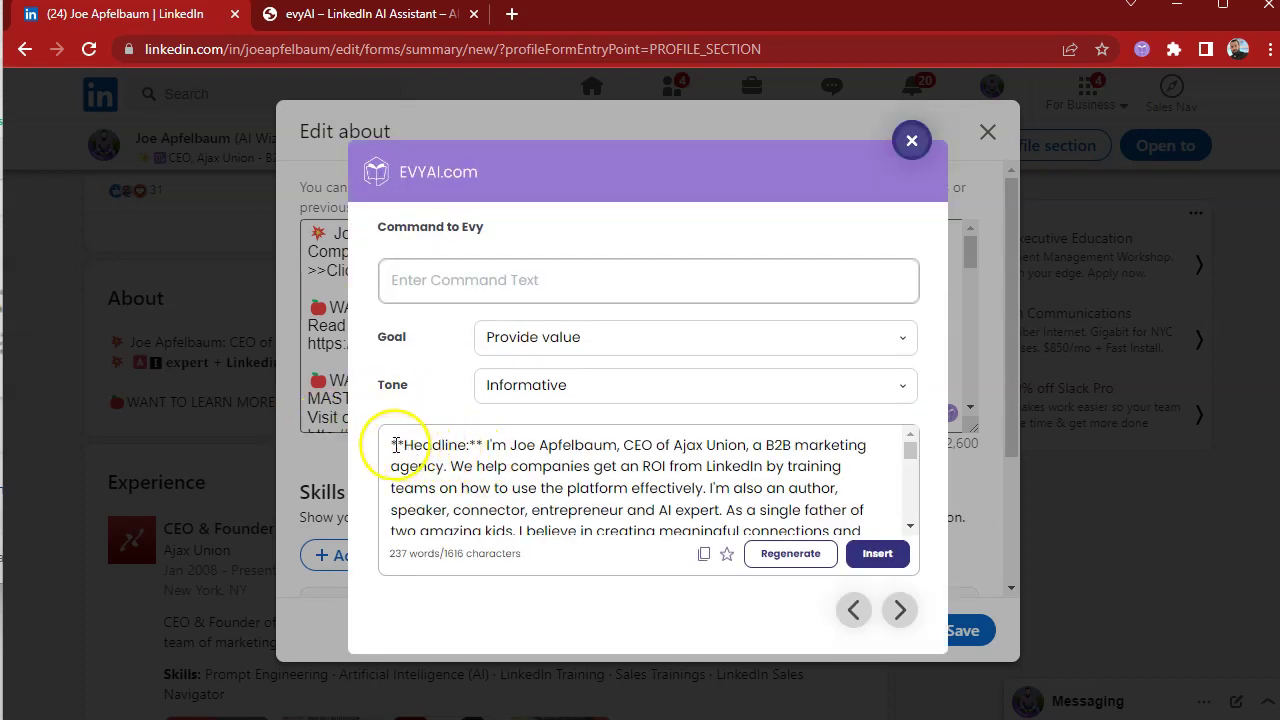
# - Review the 237-word draft, then close the assistant without inserting it
pyautogui.moveTo(624, 452); pyautogui.dragTo(750, 458)
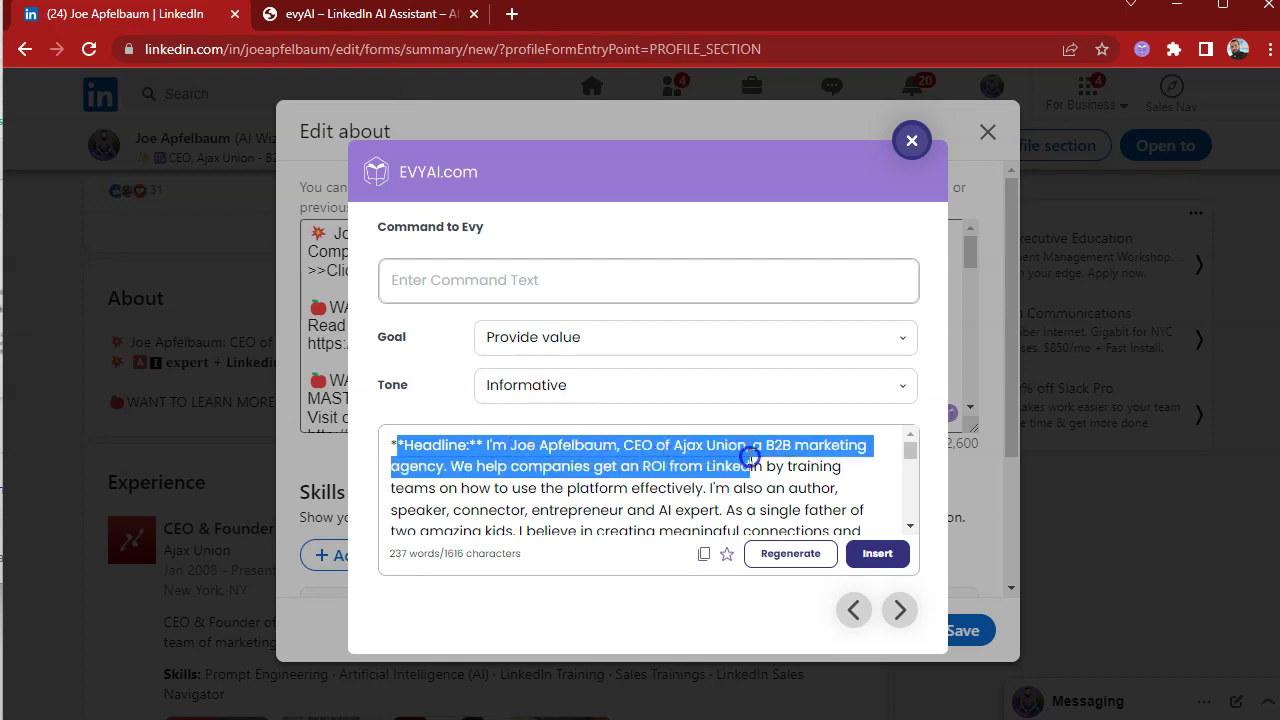
pyautogui.scroll(-2, 630, 460)
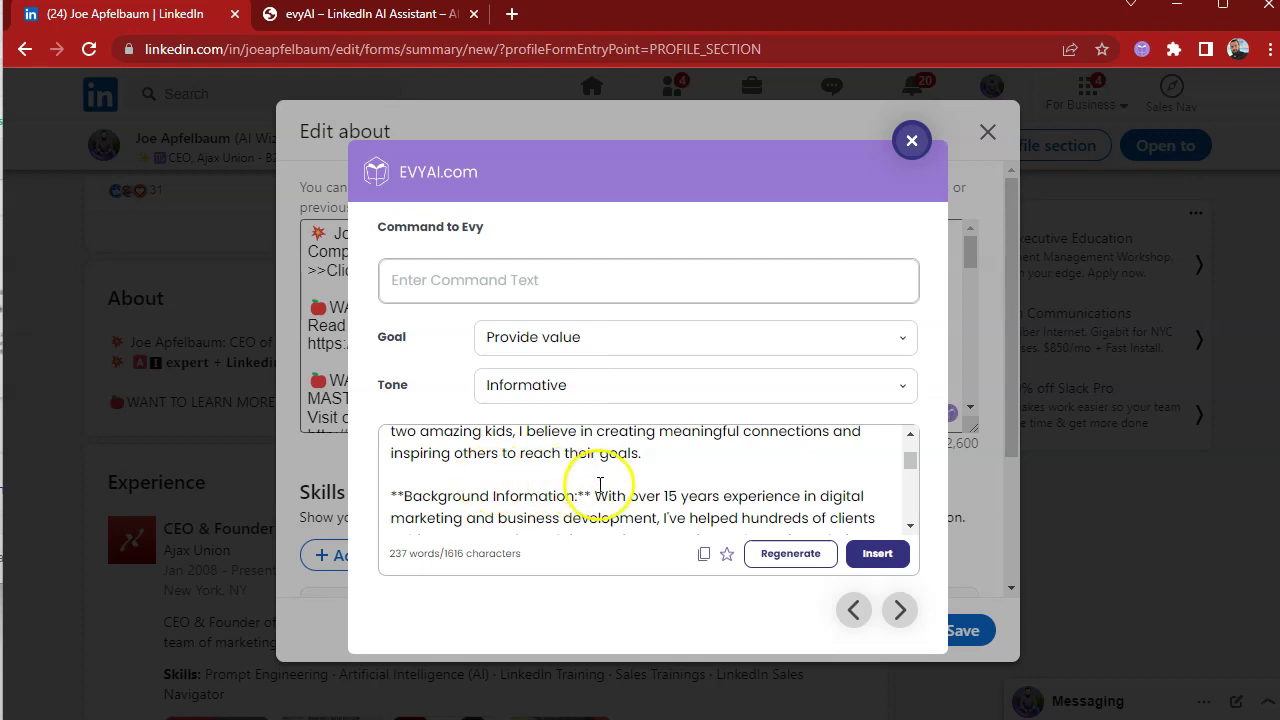
pyautogui.scroll(-3, 600, 486)
pyautogui.scroll(3, 590, 488)
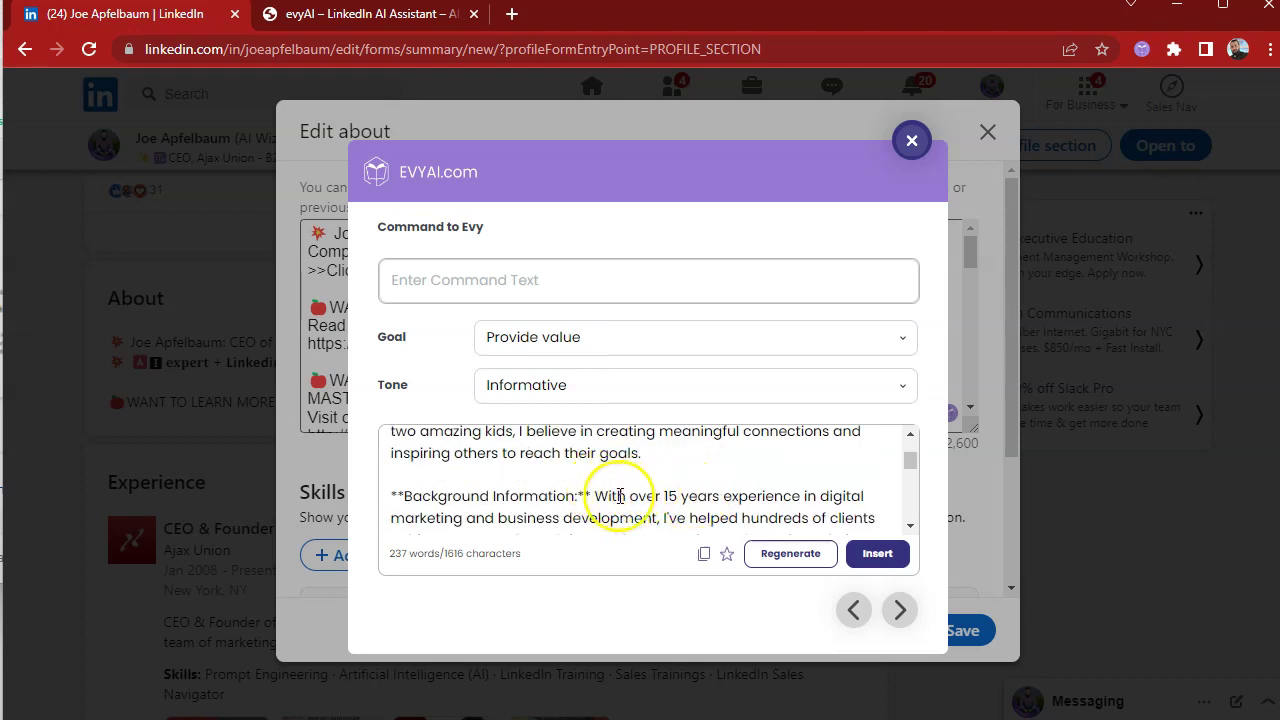
pyautogui.scroll(-5, 586, 498)
pyautogui.scroll(3, 520, 495)
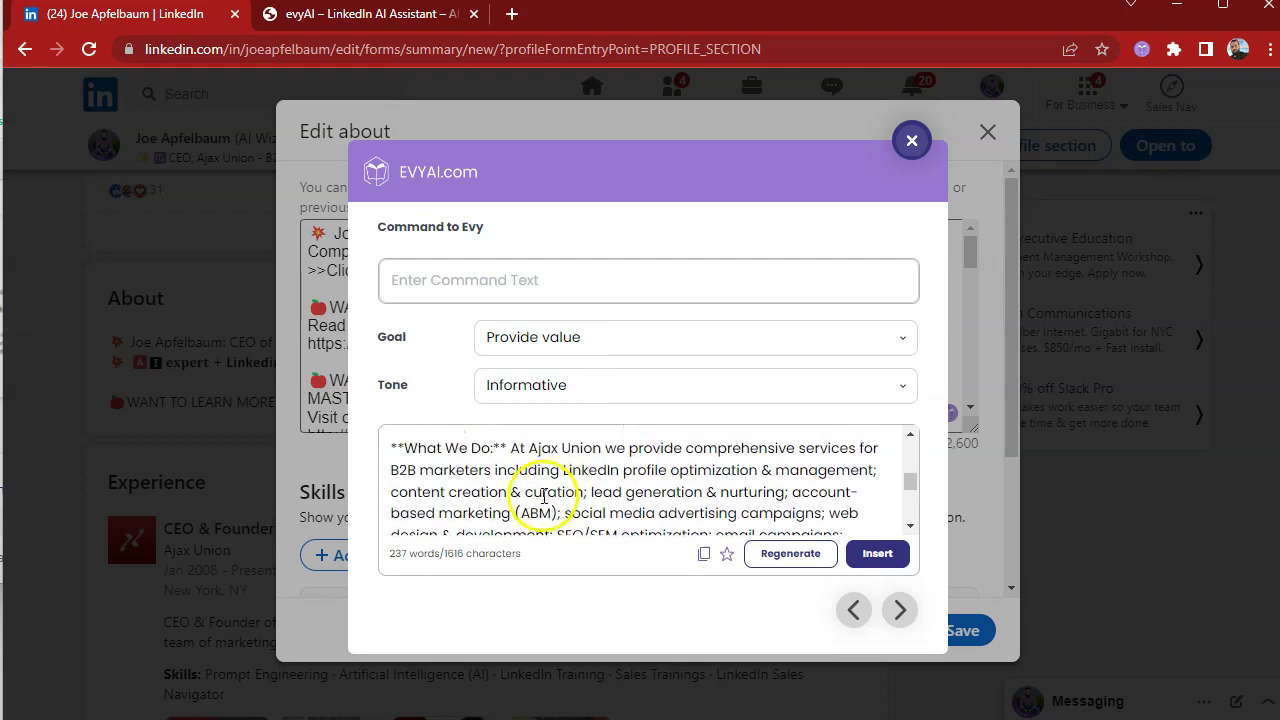
pyautogui.scroll(-5, 475, 485)
pyautogui.scroll(-3, 481, 478)
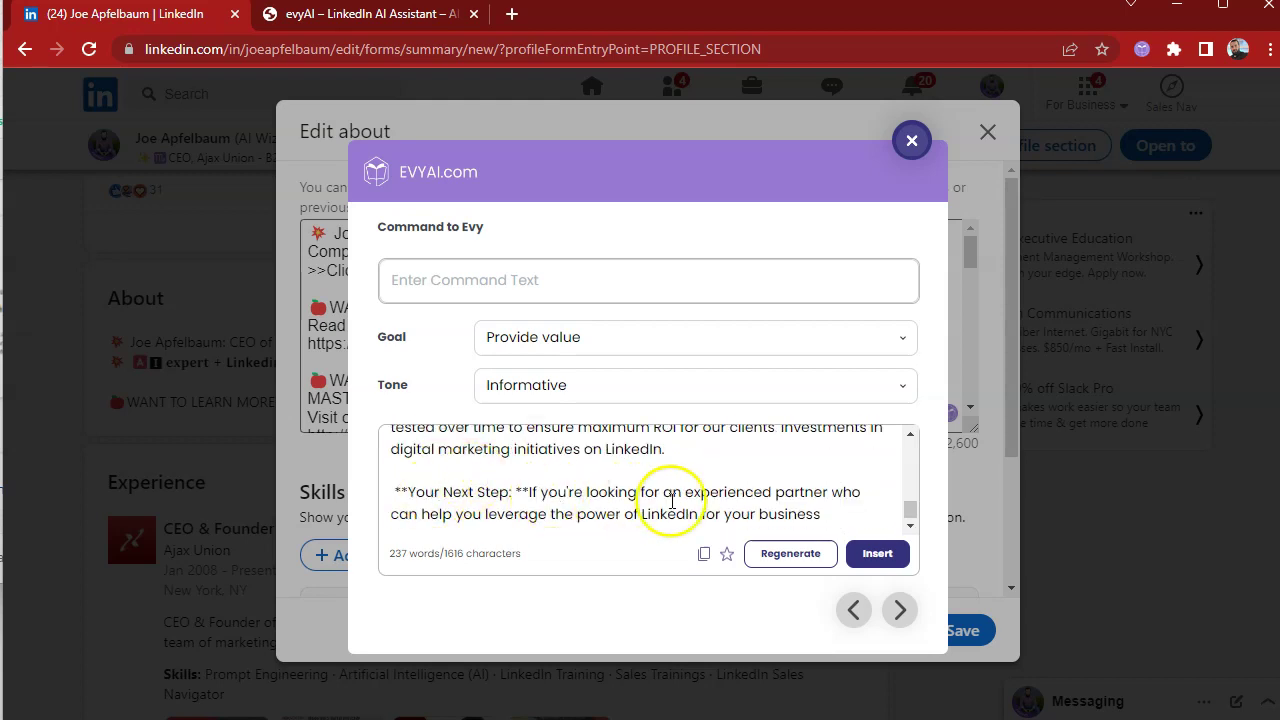
pyautogui.click(912, 140)
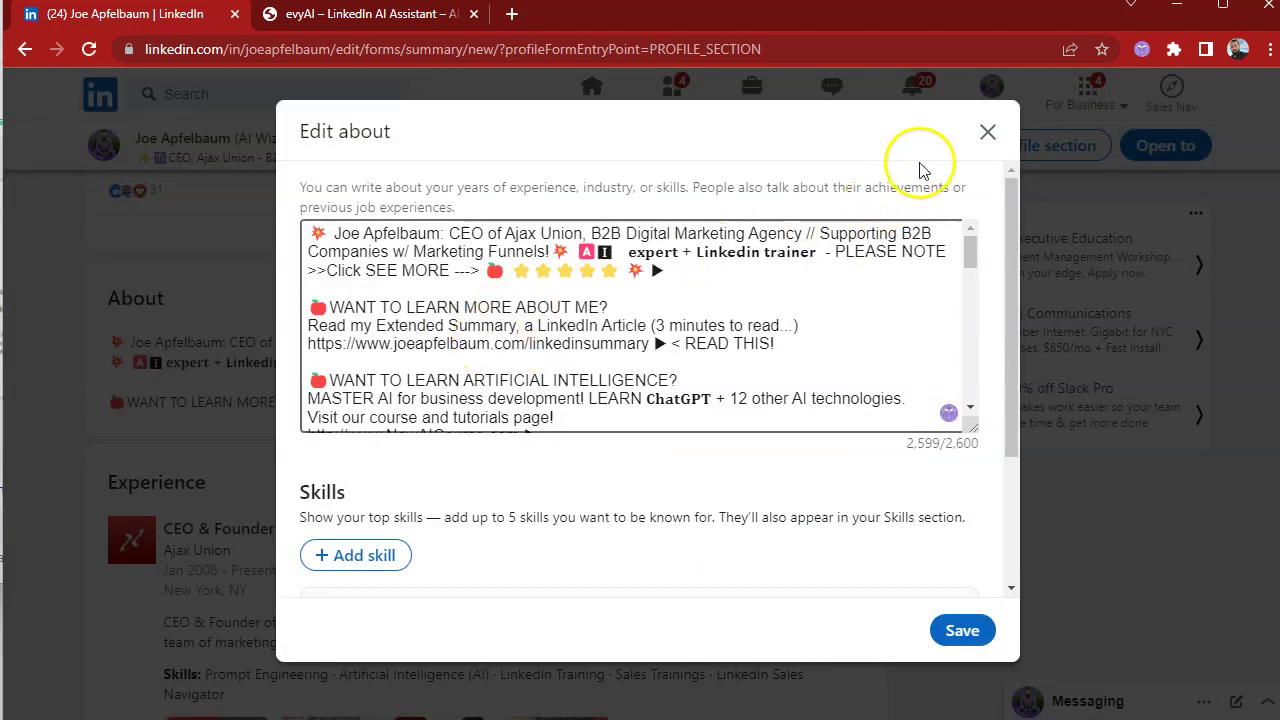
# - Glance at the Connection Customizer feature on the EvyAI website, then return to LinkedIn
pyautogui.hotkey('ctrl', 'Tab')
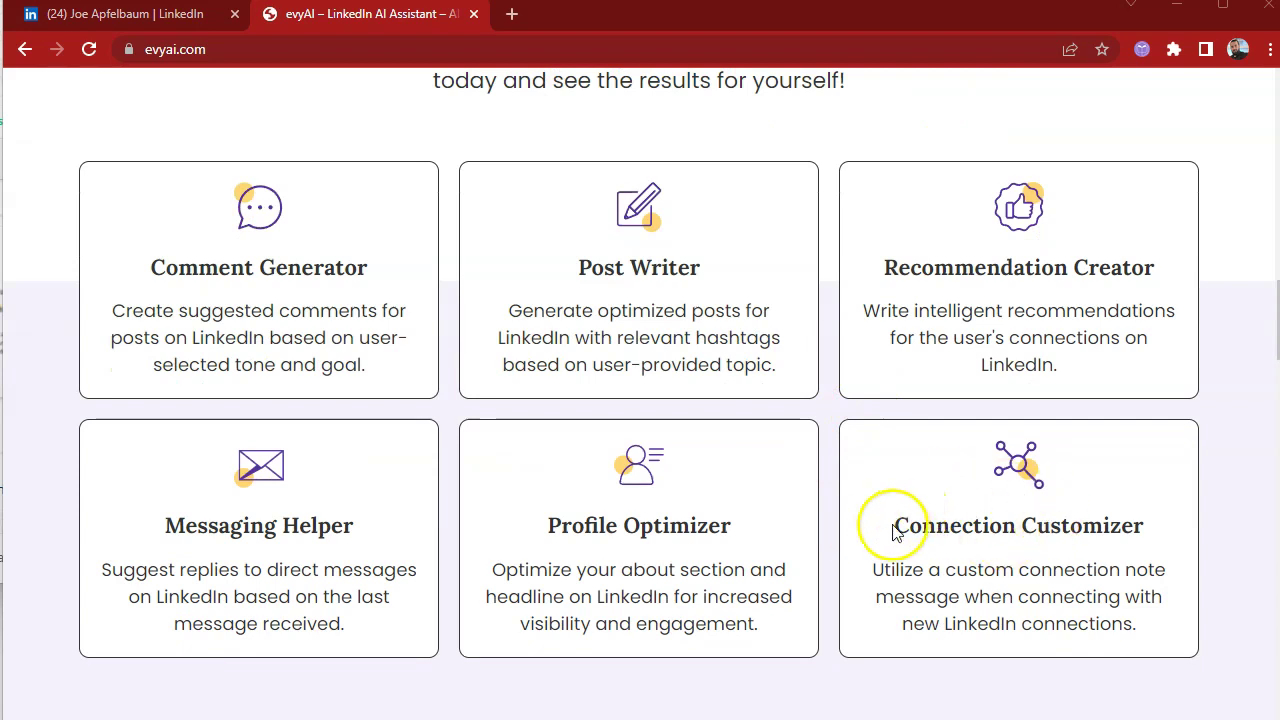
pyautogui.moveTo(894, 523); pyautogui.dragTo(1145, 527)
pyautogui.click(1115, 532)
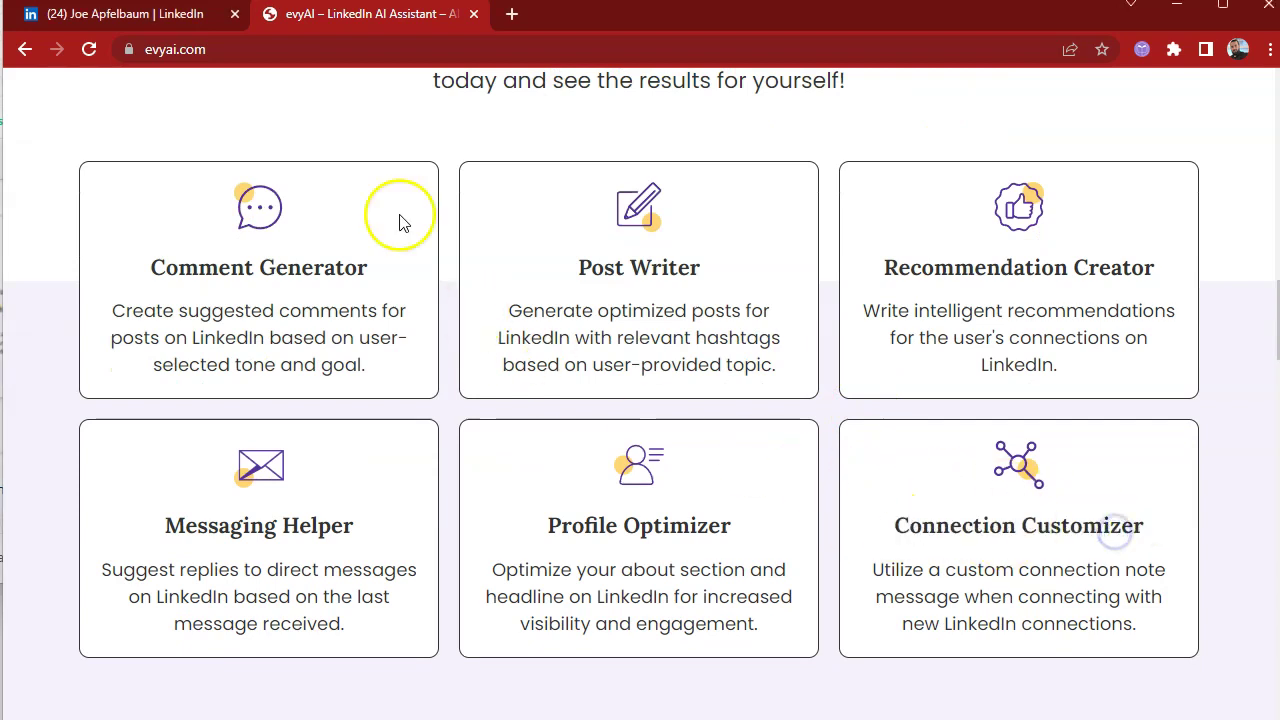
pyautogui.click(180, 16)
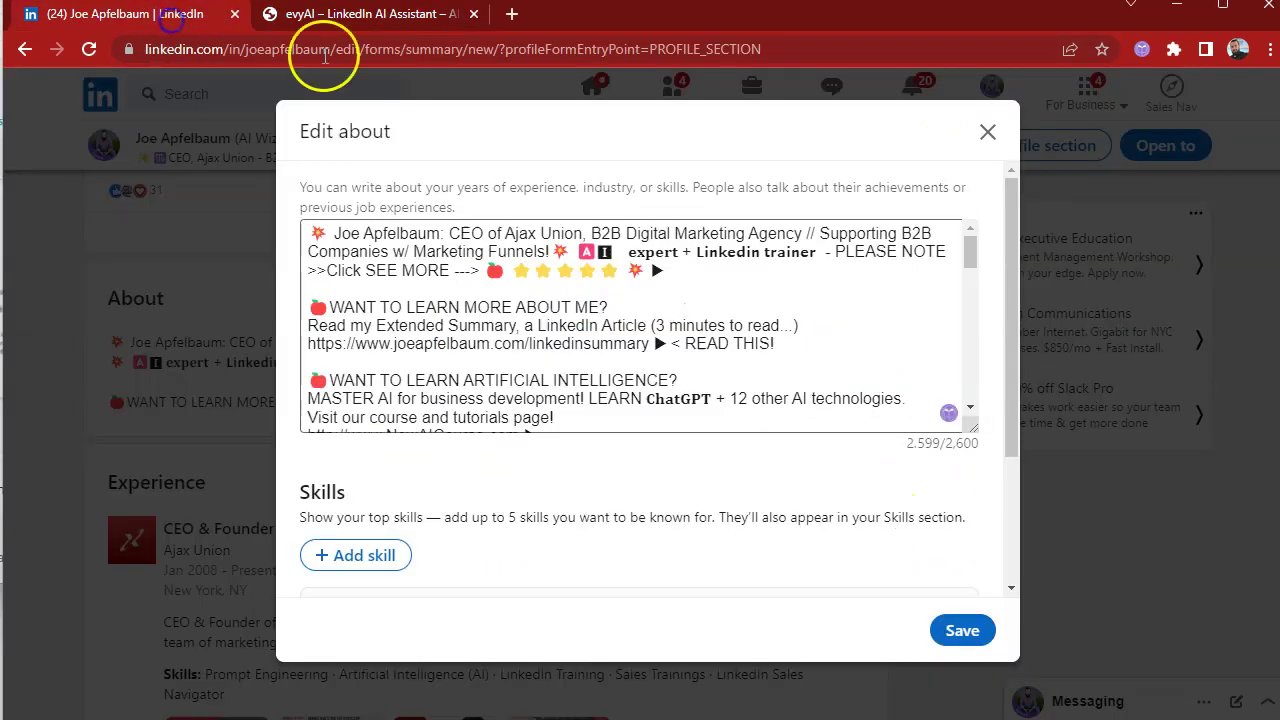
# - Close the About editor and browse My Network down to the suggested people cards
pyautogui.click(196, 130)
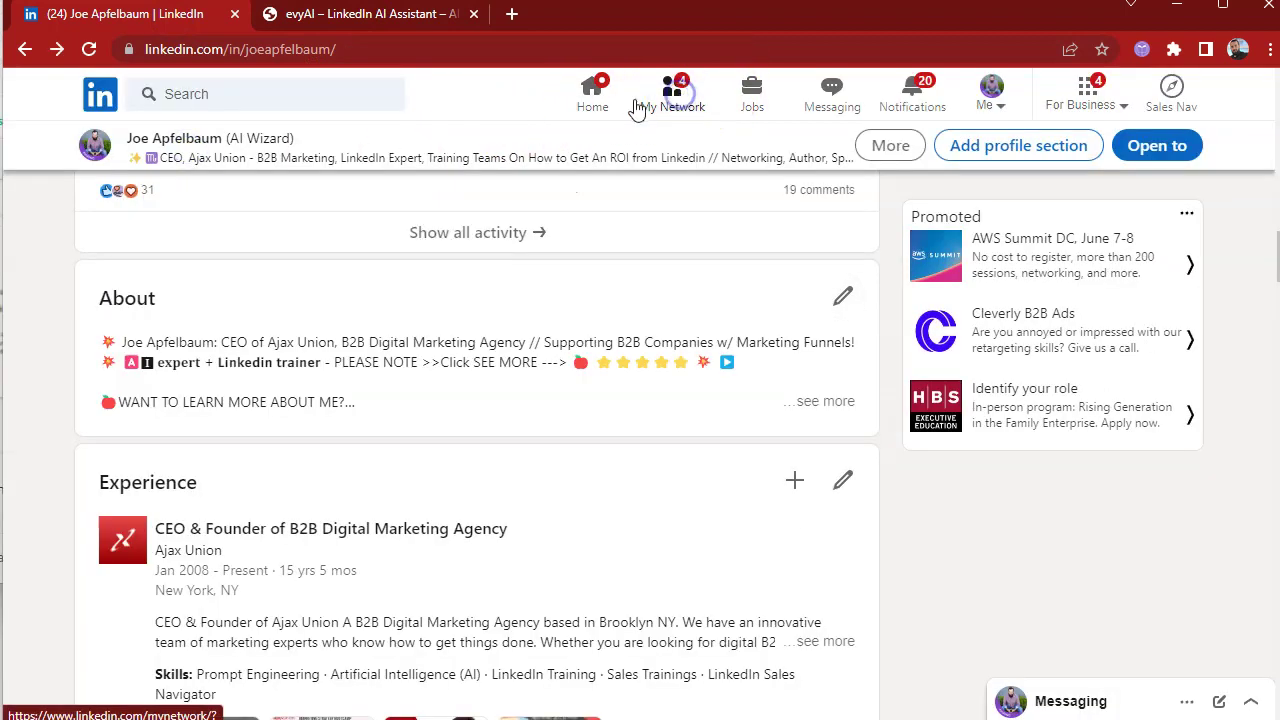
pyautogui.click(678, 100)
pyautogui.scroll(-2, 741, 368)
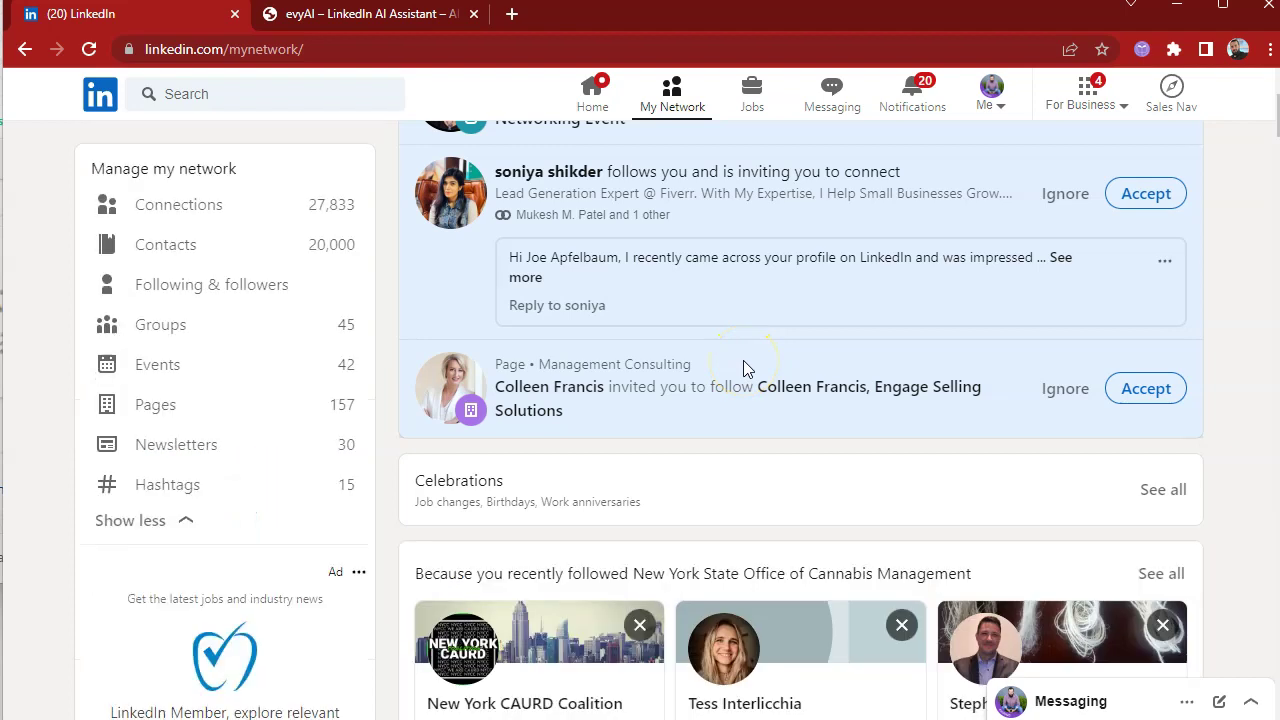
pyautogui.scroll(-4, 743, 366)
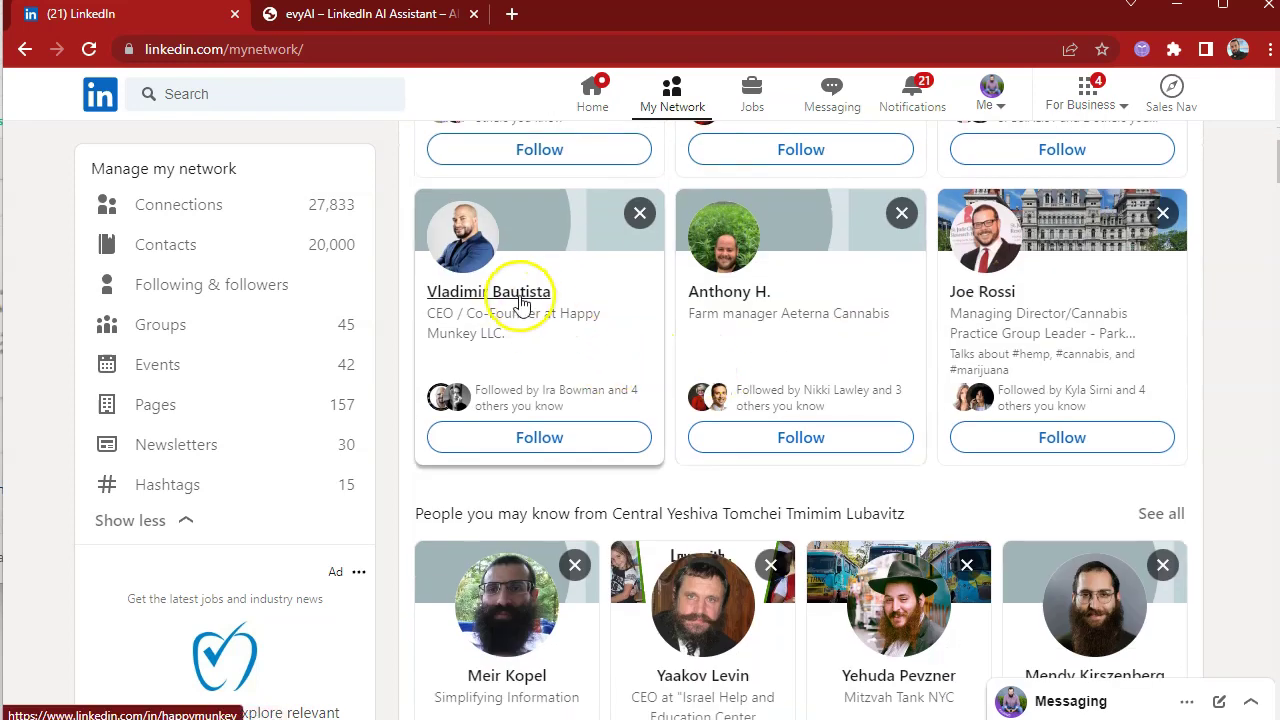
# - Start a connection request with a personal note to a suggested 2nd-degree member
pyautogui.click(521, 294)
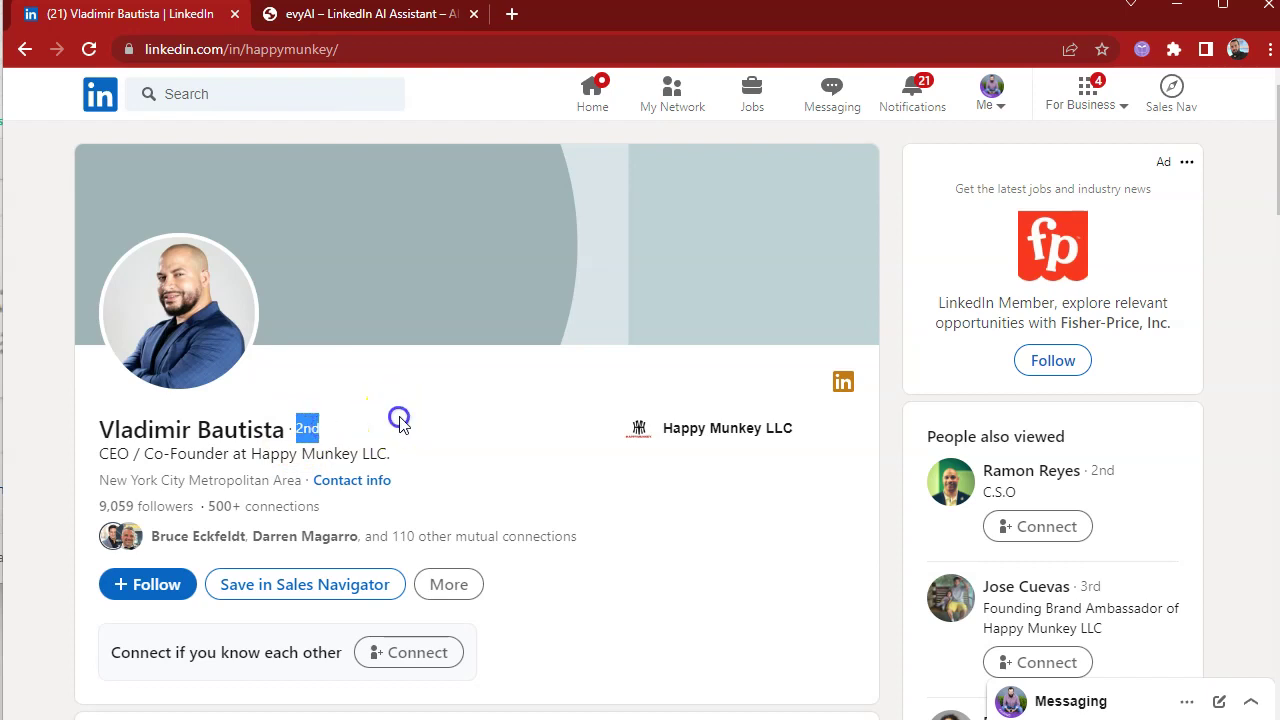
pyautogui.scroll(-2, 405, 420)
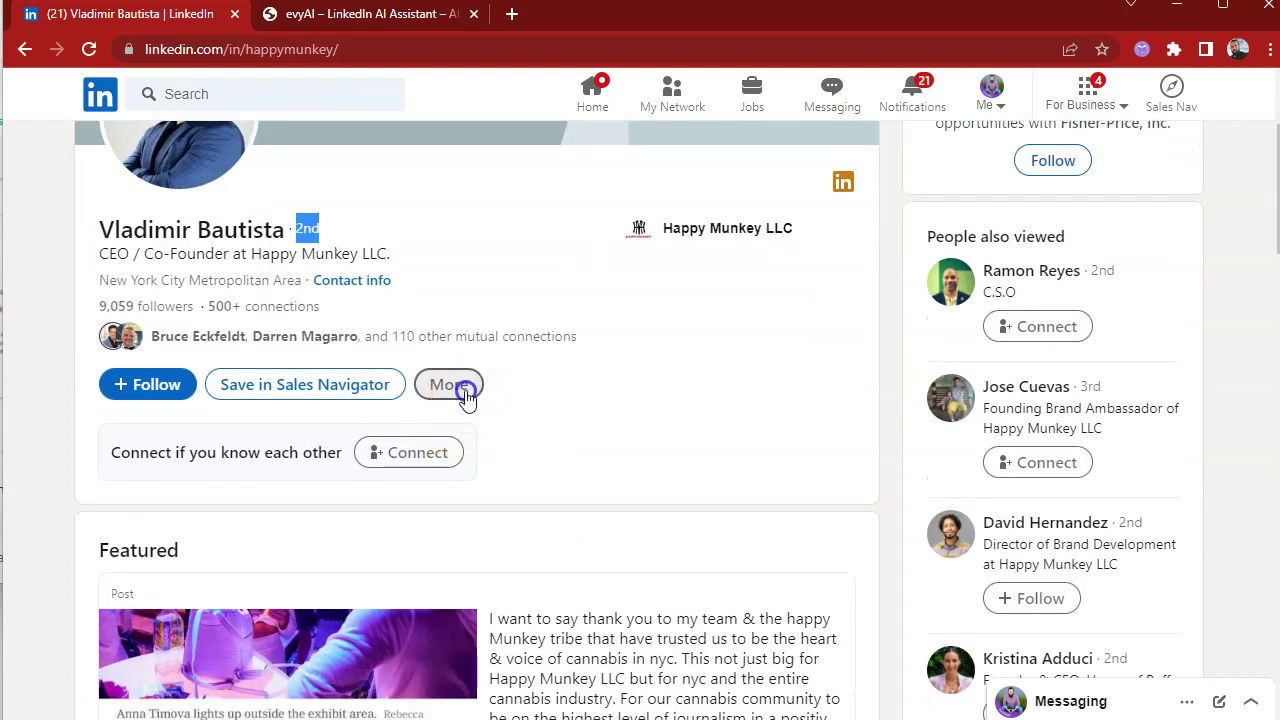
pyautogui.click(463, 392)
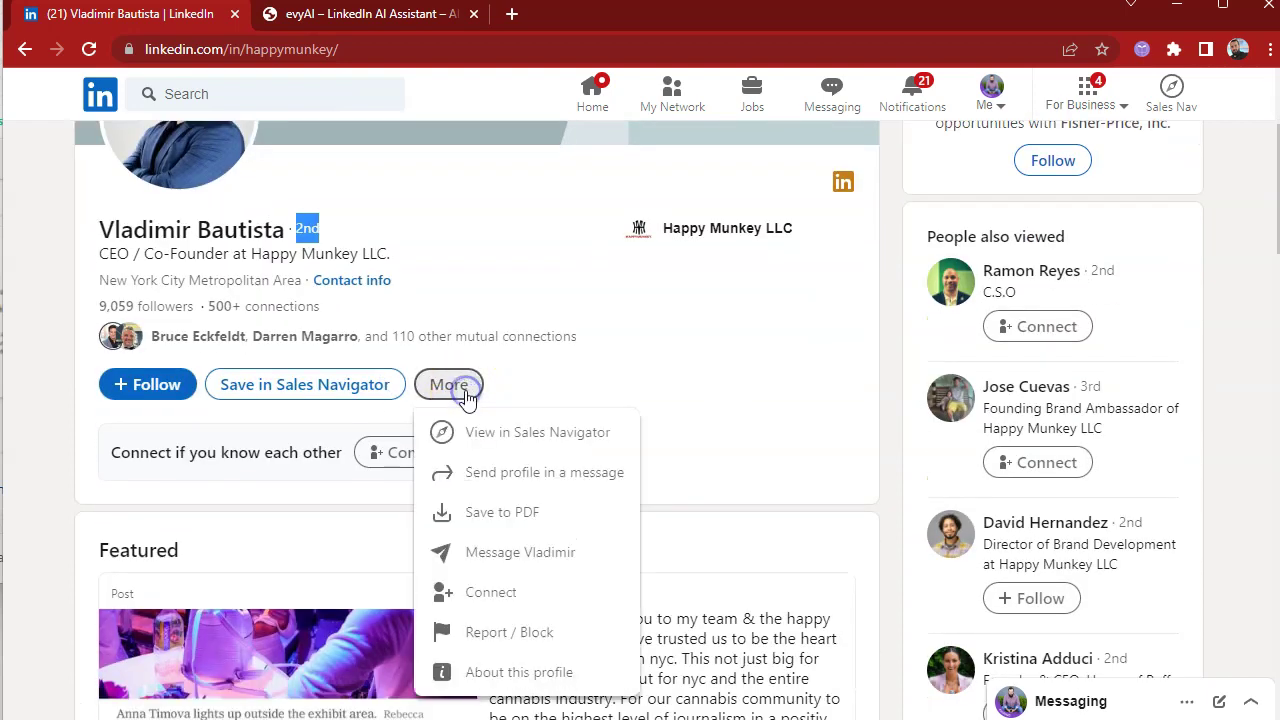
pyautogui.click(489, 592)
pyautogui.click(740, 269)
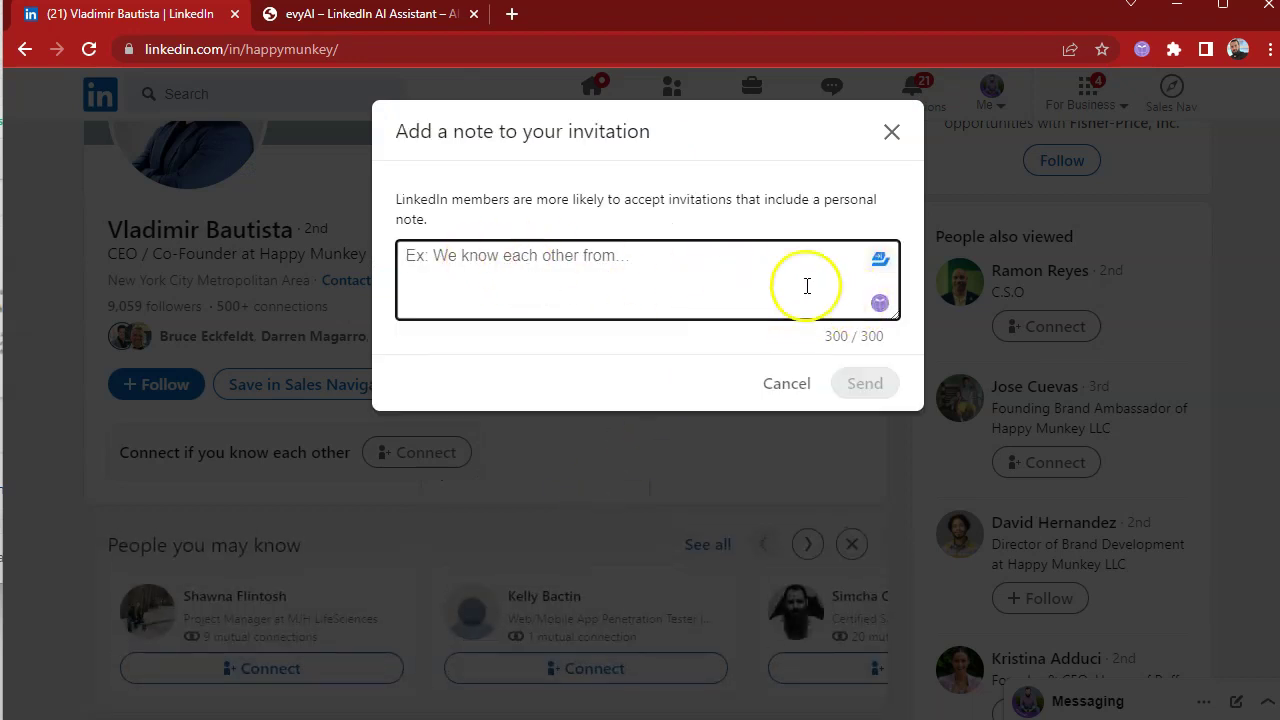
# - Generate a Friendly-tone connection note with EvyAI, then close the panel without inserting it
pyautogui.click(881, 305)
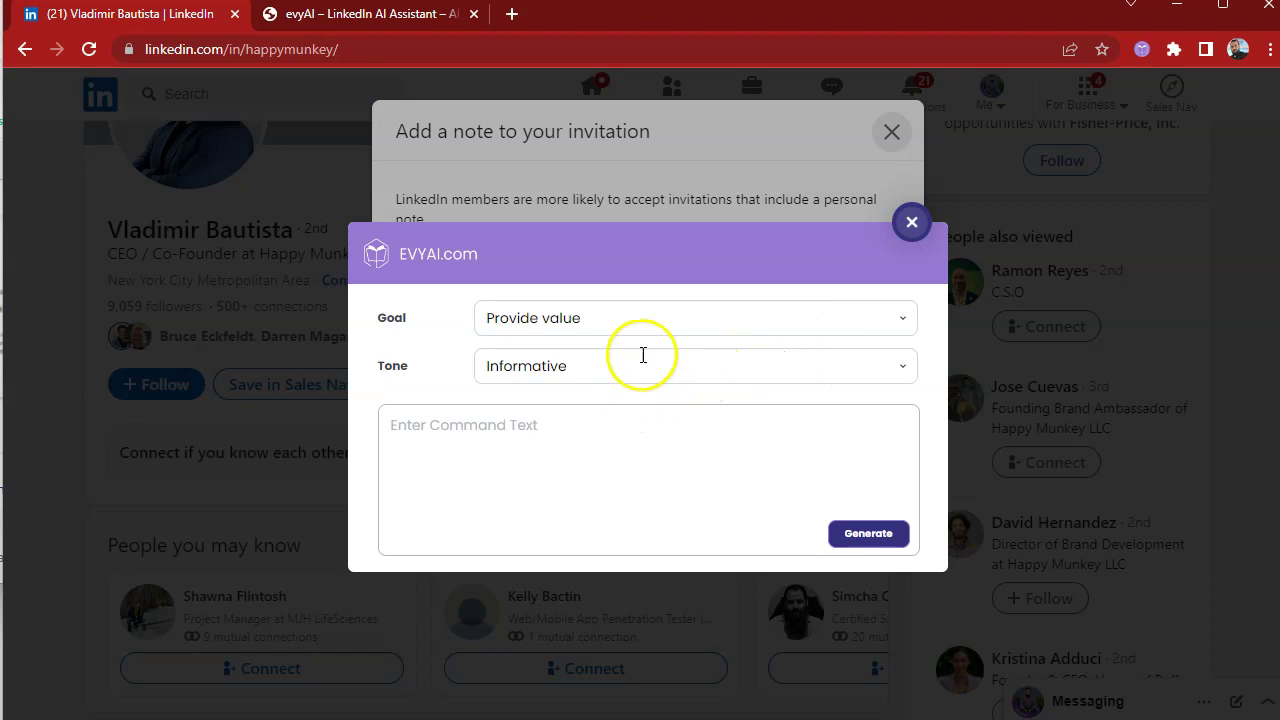
pyautogui.click(677, 371)
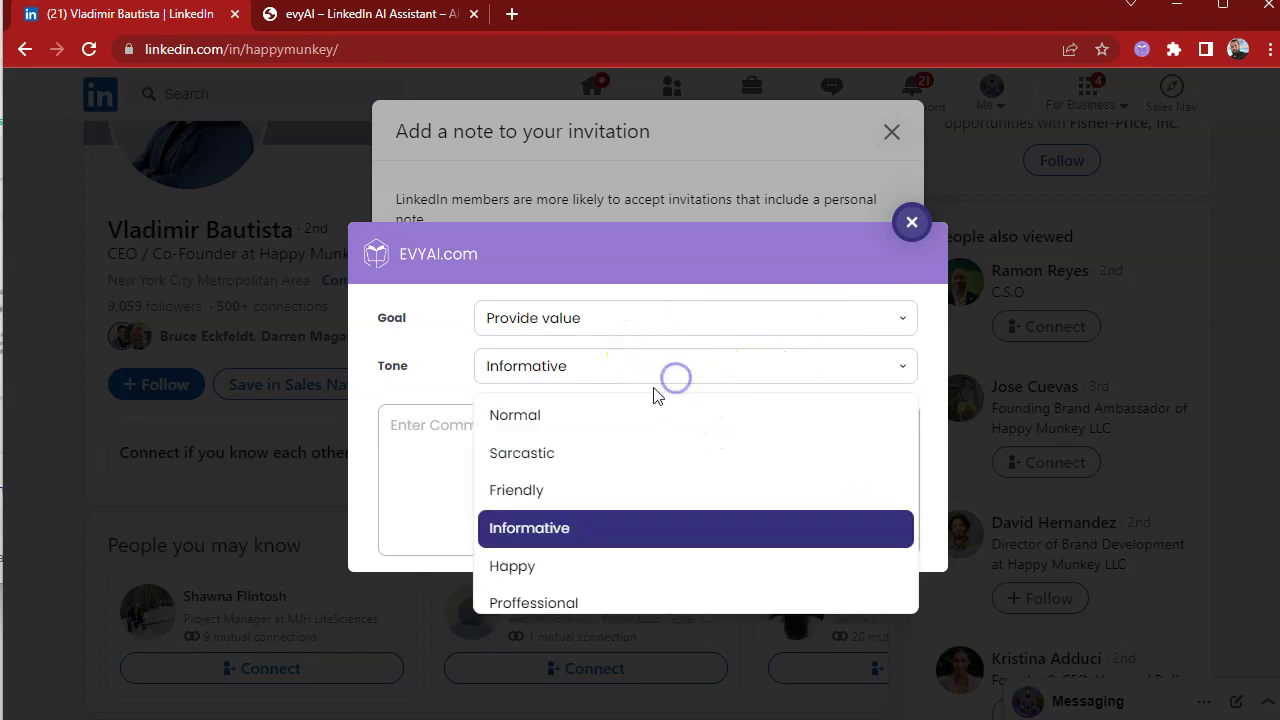
pyautogui.click(600, 488)
pyautogui.click(868, 533)
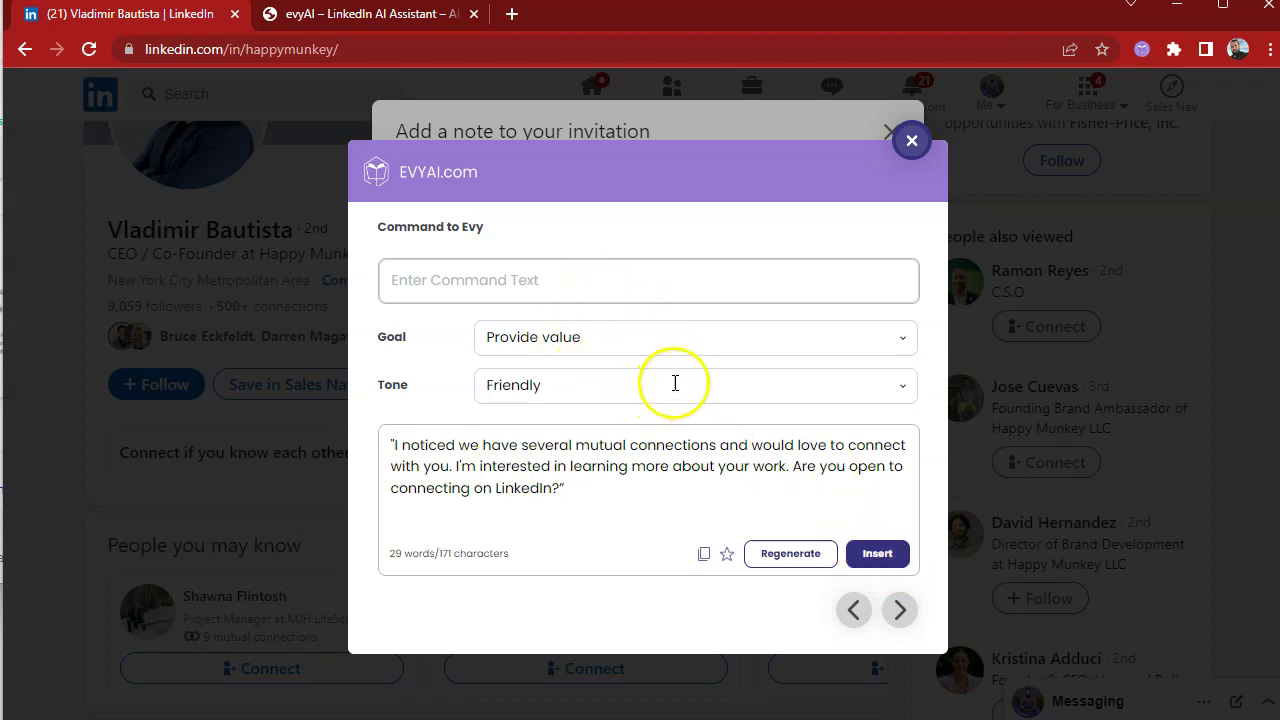
pyautogui.click(909, 142)
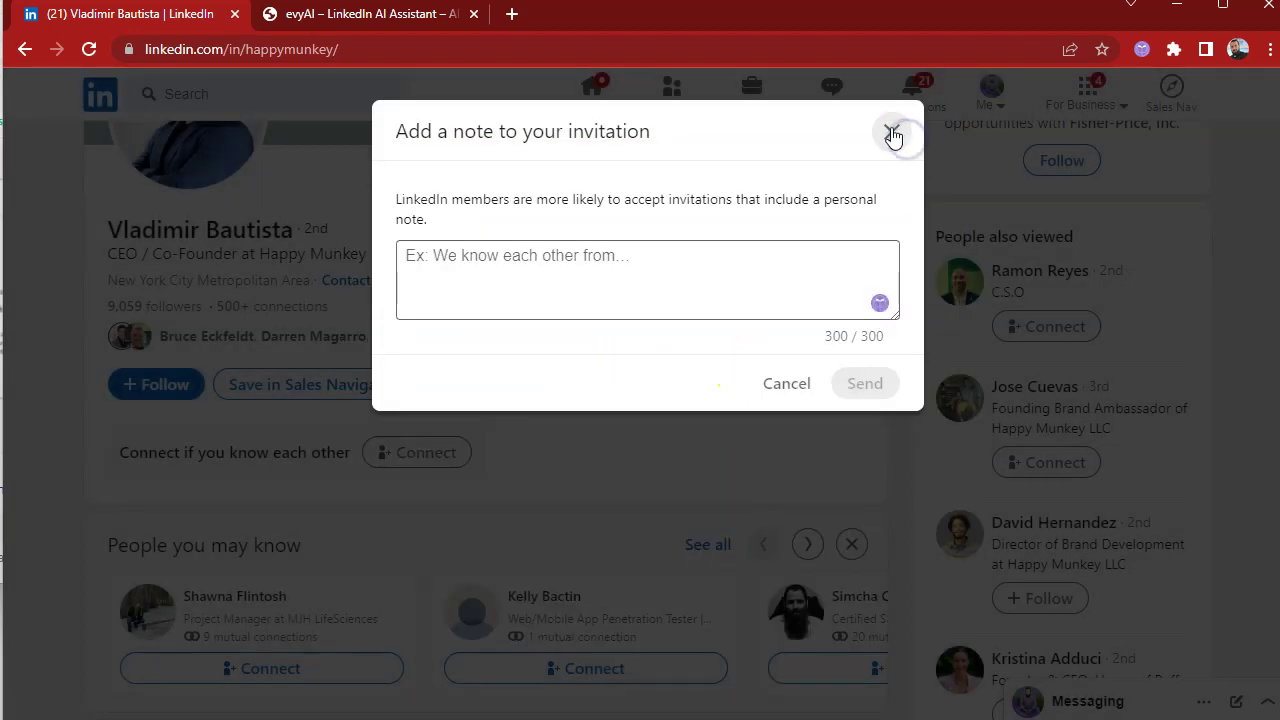
# - Cancel the invitation without sending and browse the evyai.com homepage
pyautogui.click(891, 131)
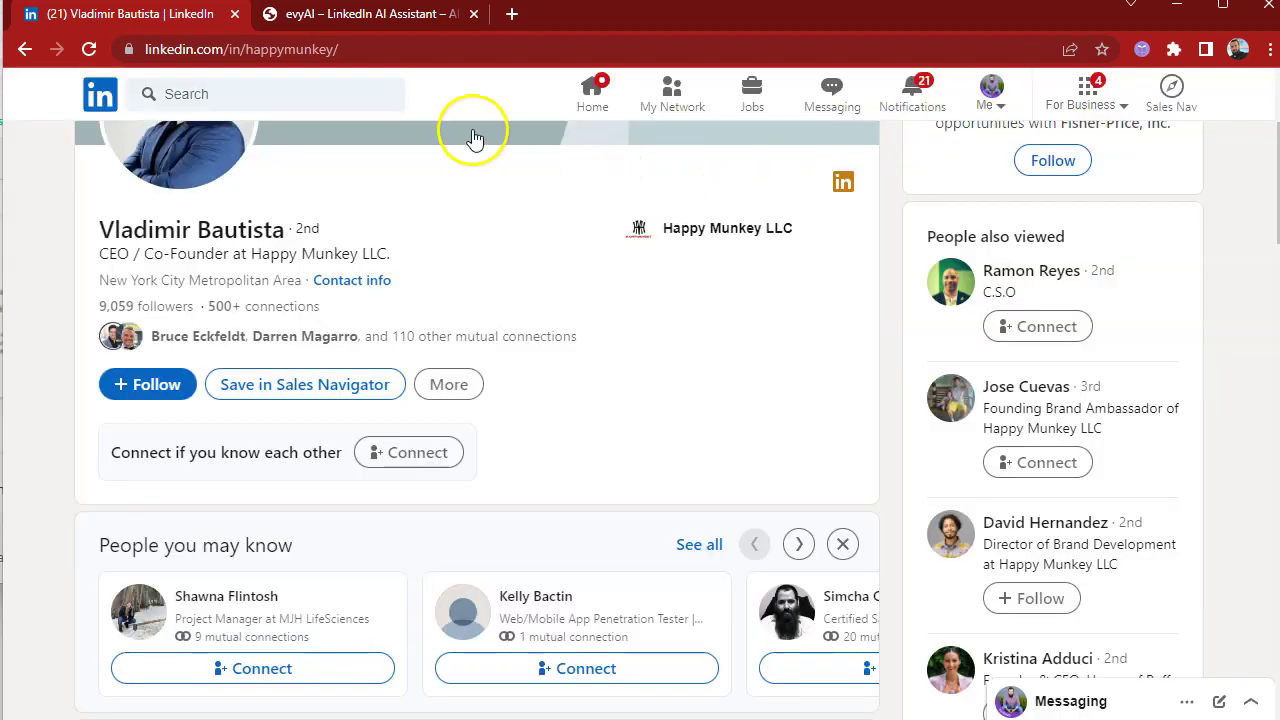
pyautogui.click(360, 14)
pyautogui.scroll(2, 594, 227)
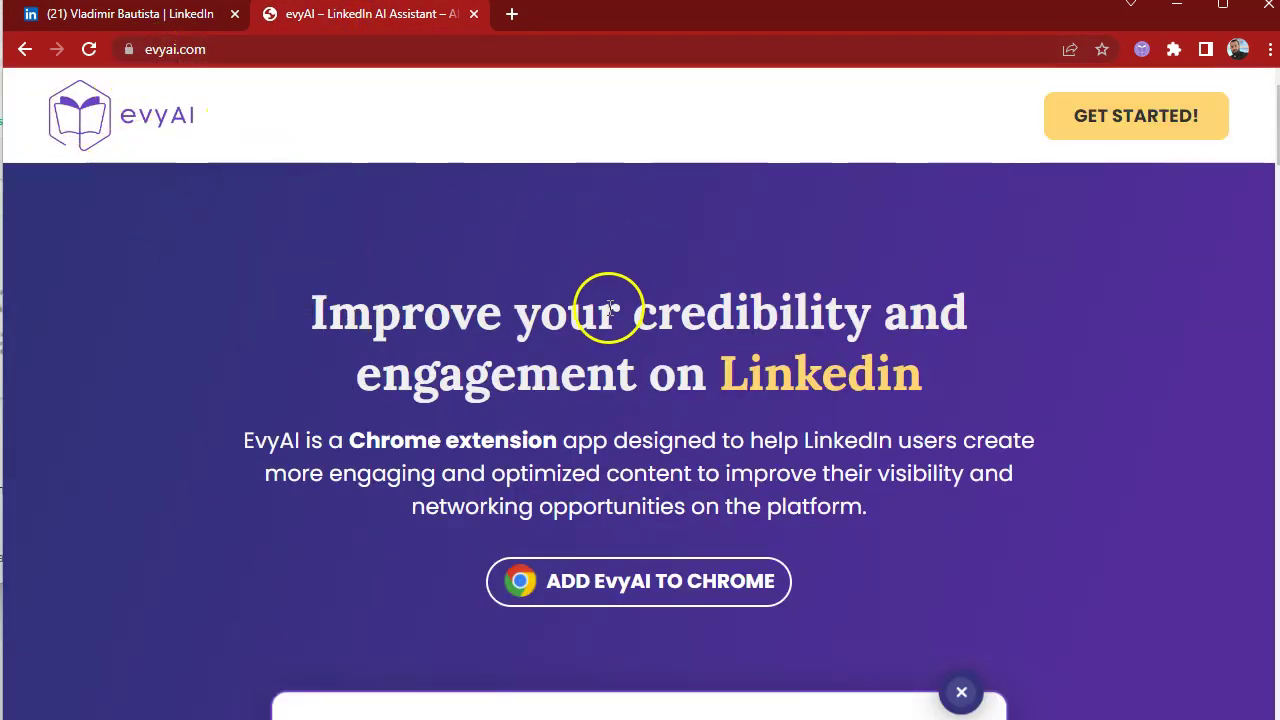
pyautogui.scroll(-3, 589, 363)
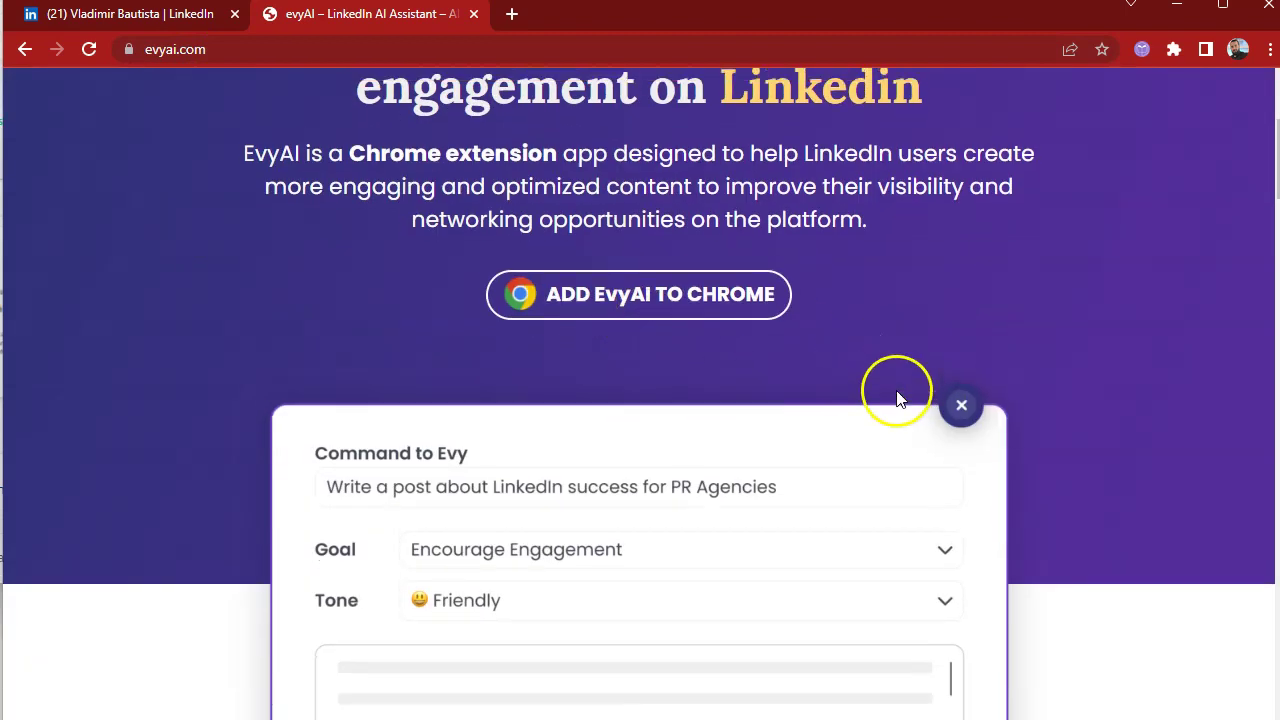
pyautogui.scroll(3, 890, 375)
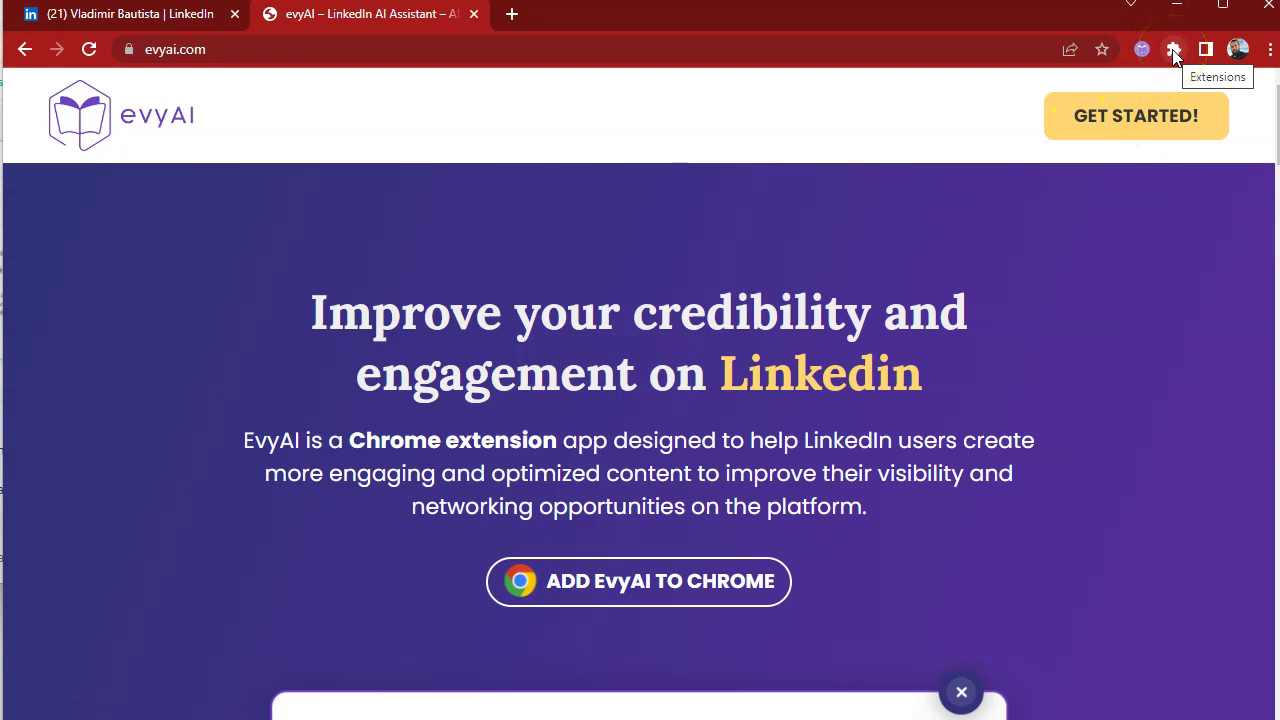
pyautogui.click(1143, 51)
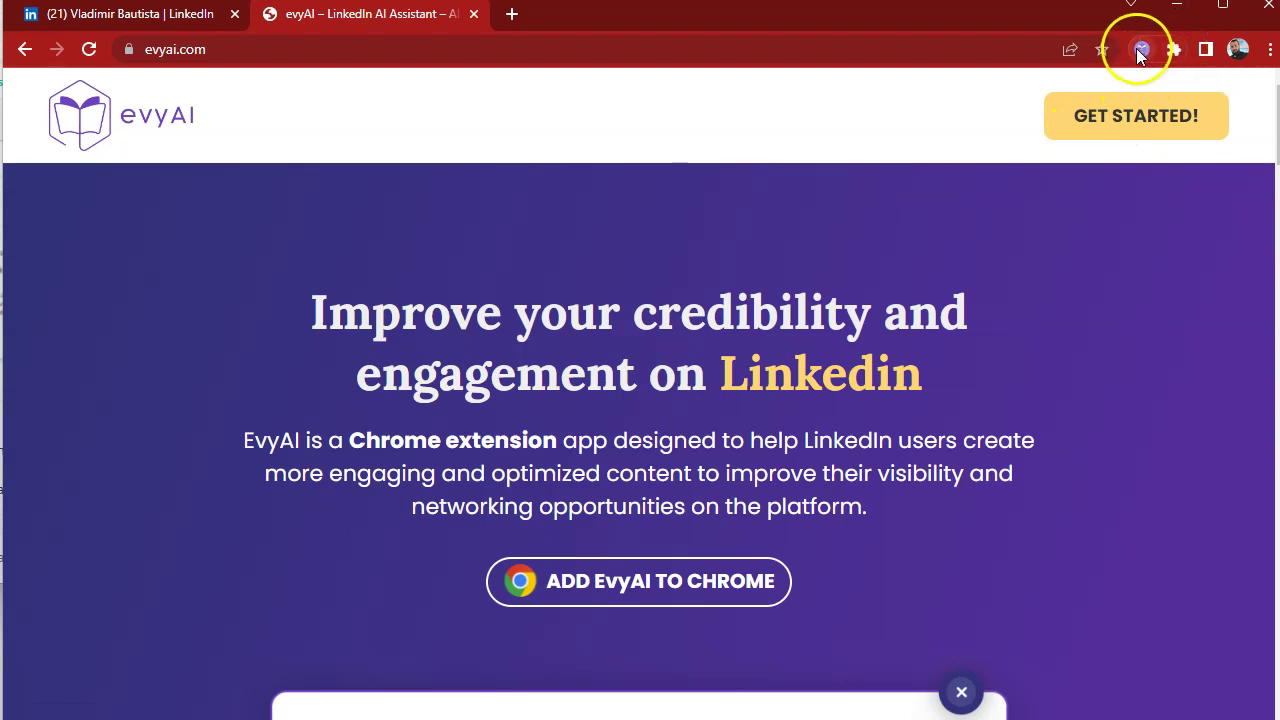
pyautogui.click(1140, 52)
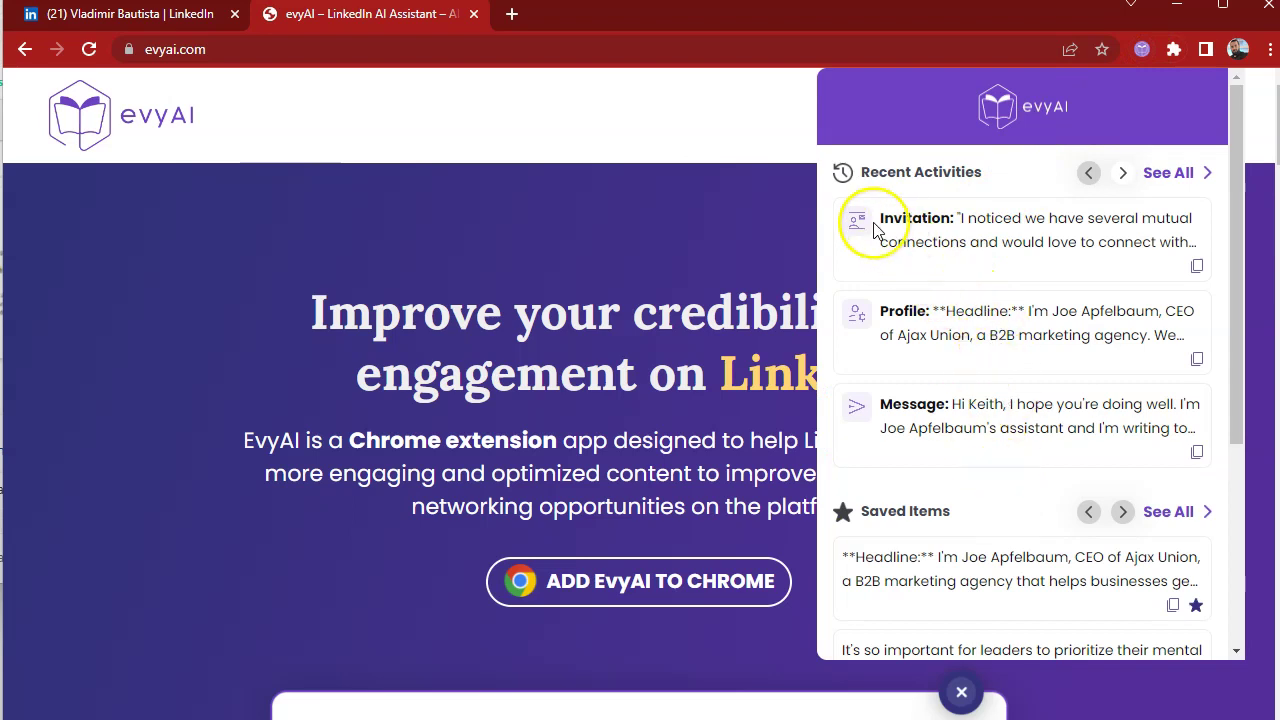
pyautogui.moveTo(894, 311); pyautogui.dragTo(970, 311)
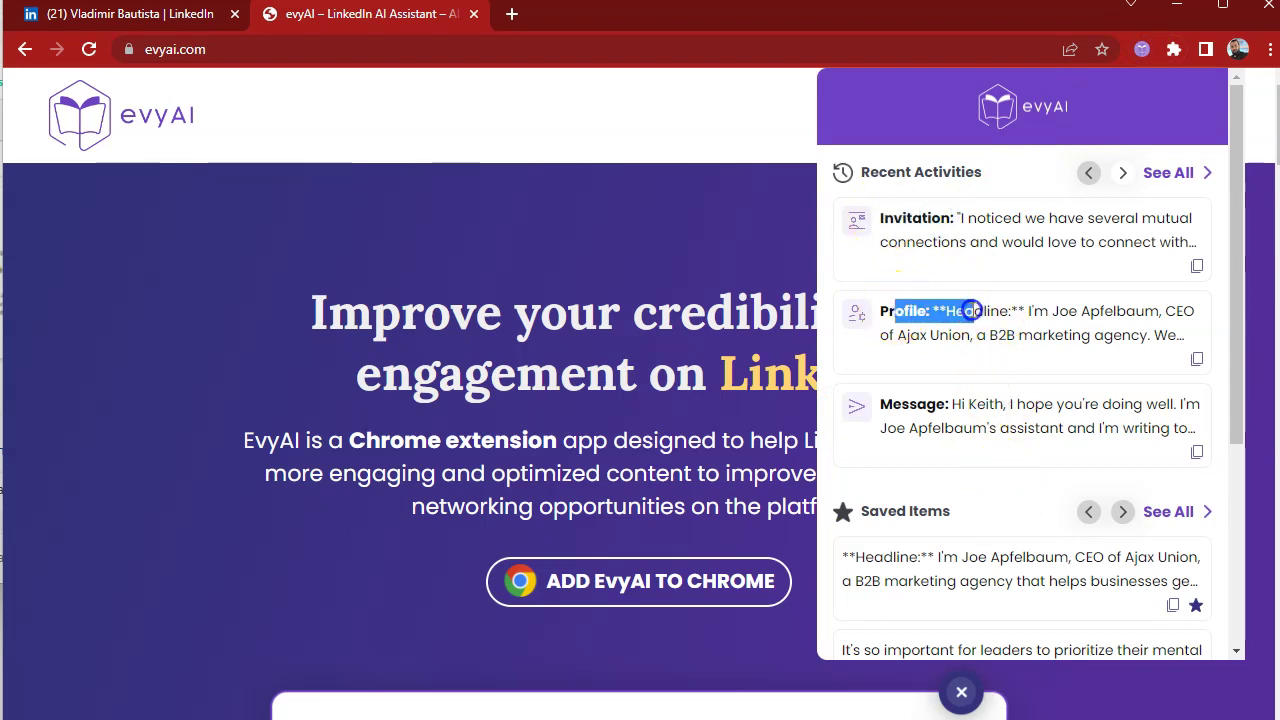
pyautogui.moveTo(936, 404); pyautogui.dragTo(910, 404)
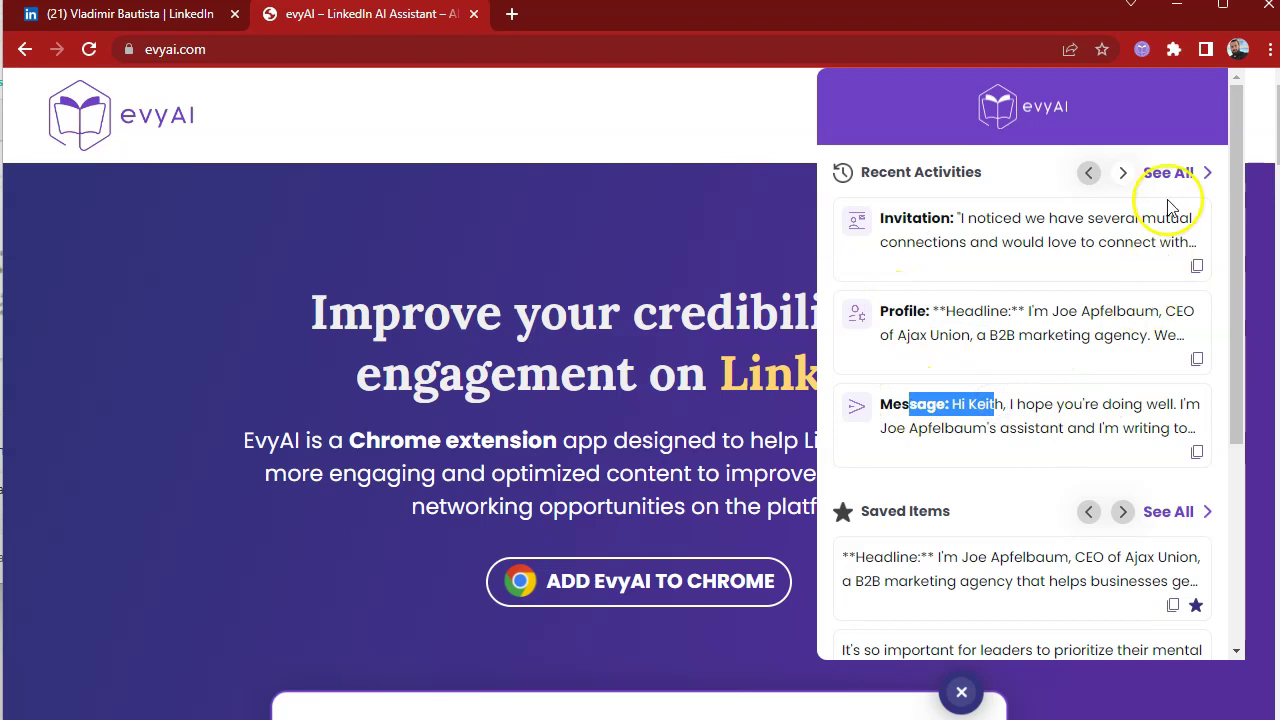
pyautogui.scroll(-3, 1105, 347)
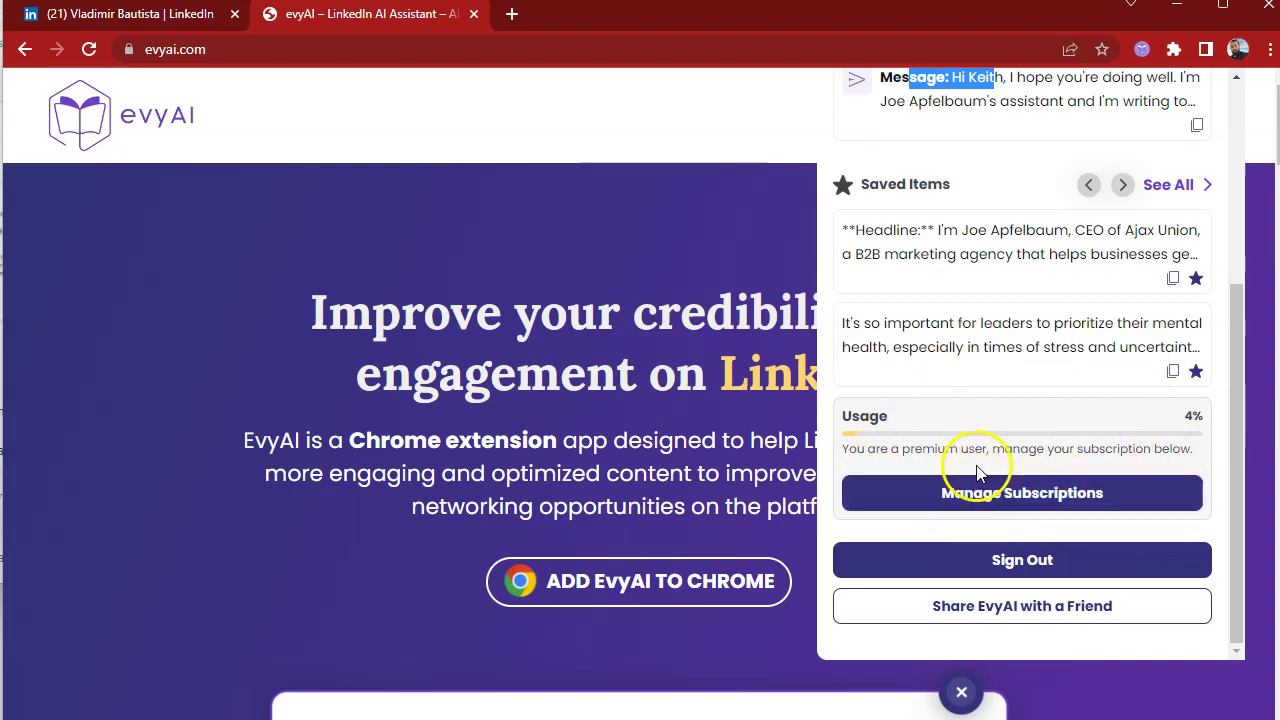
pyautogui.scroll(5, 1046, 328)
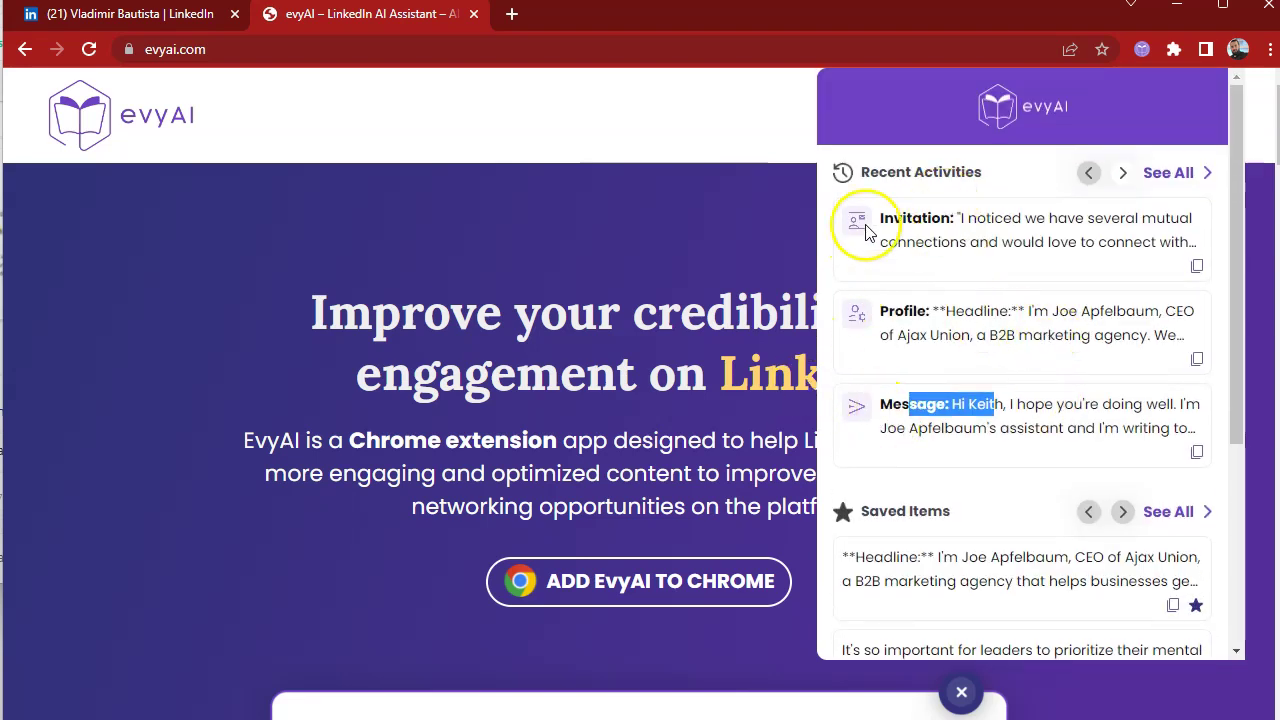
pyautogui.scroll(-3, 942, 340)
pyautogui.scroll(3, 943, 309)
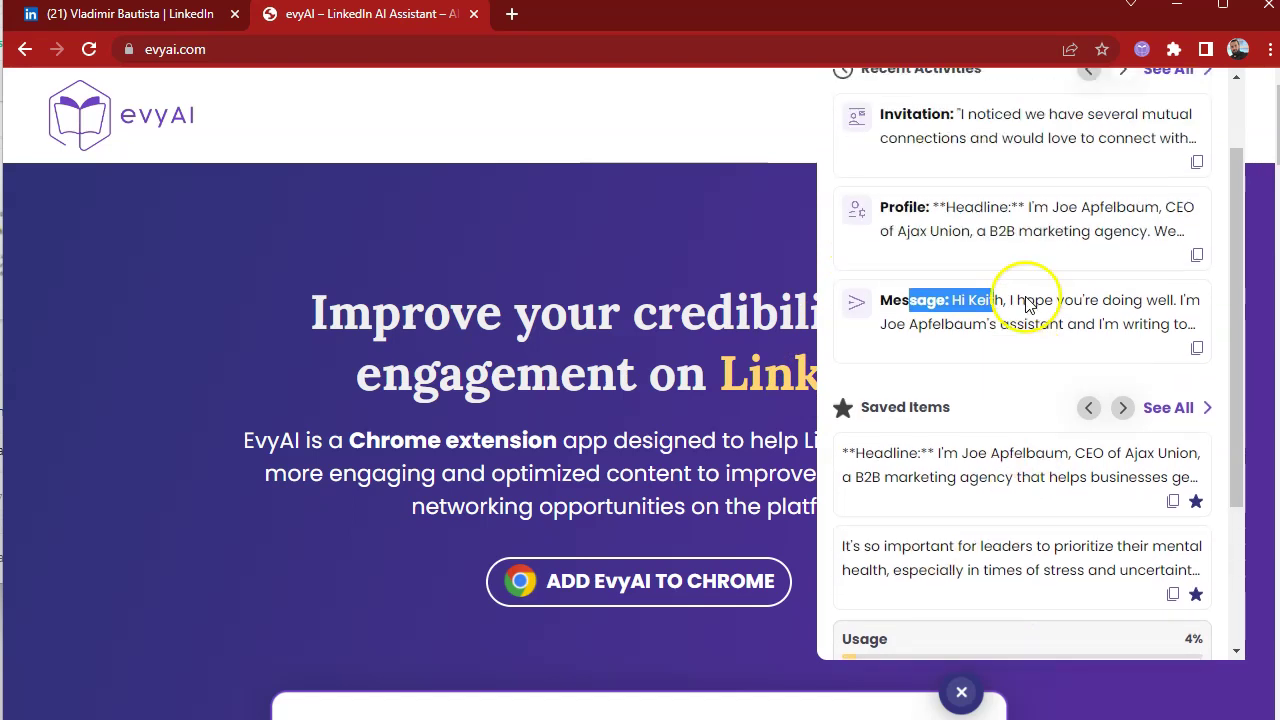
pyautogui.scroll(-3, 1000, 200)
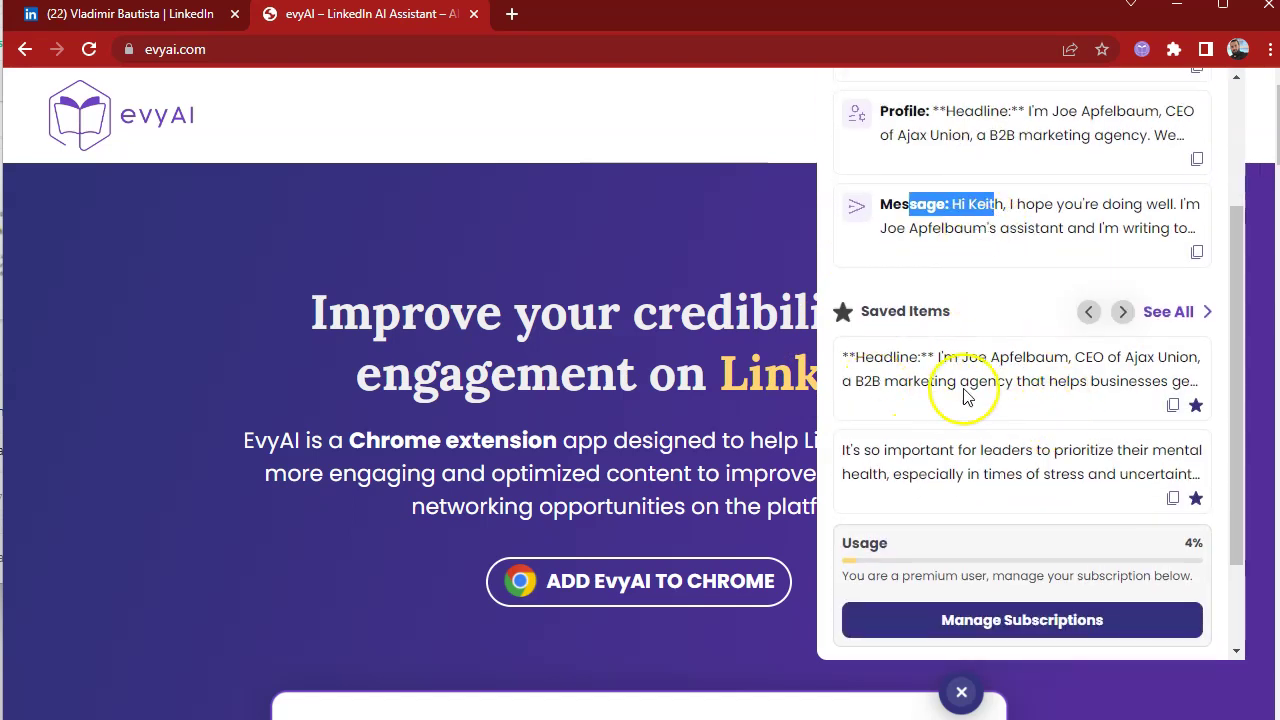
pyautogui.scroll(3, 1040, 400)
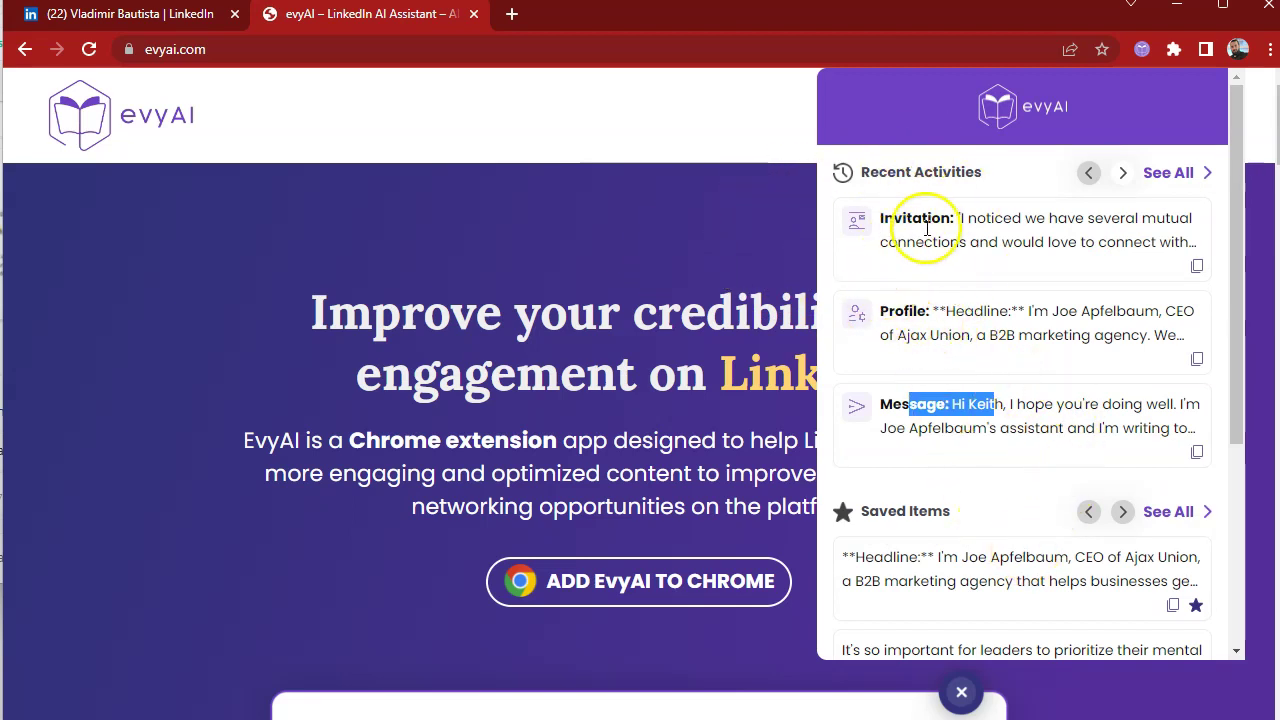
pyautogui.click(1015, 230)
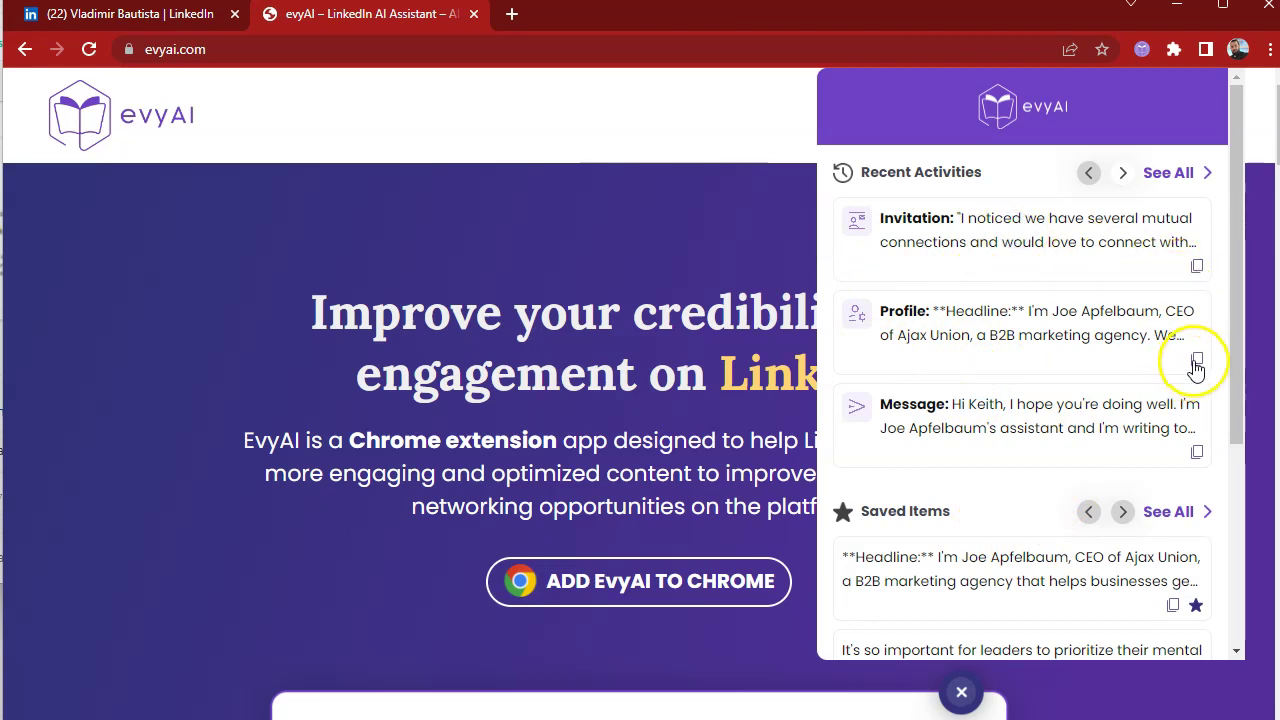
pyautogui.click(717, 230)
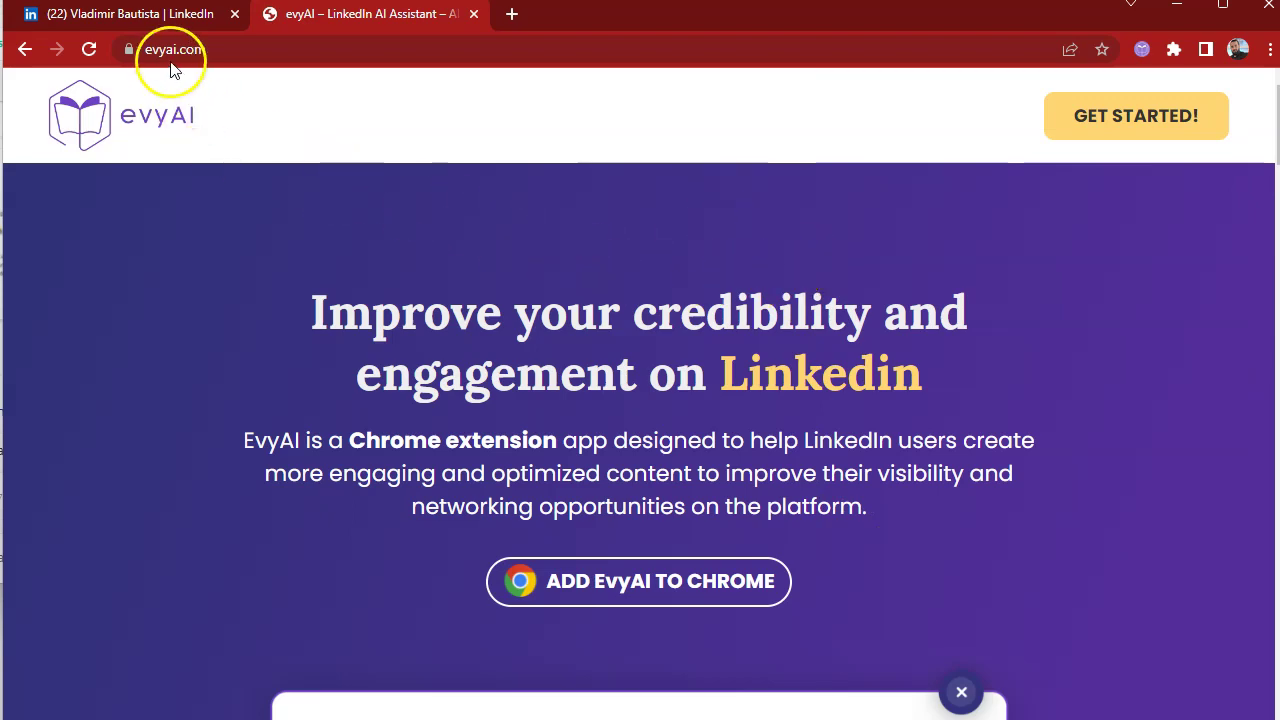
pyautogui.scroll(-5, 800, 320)
pyautogui.scroll(-4, 1163, 366)
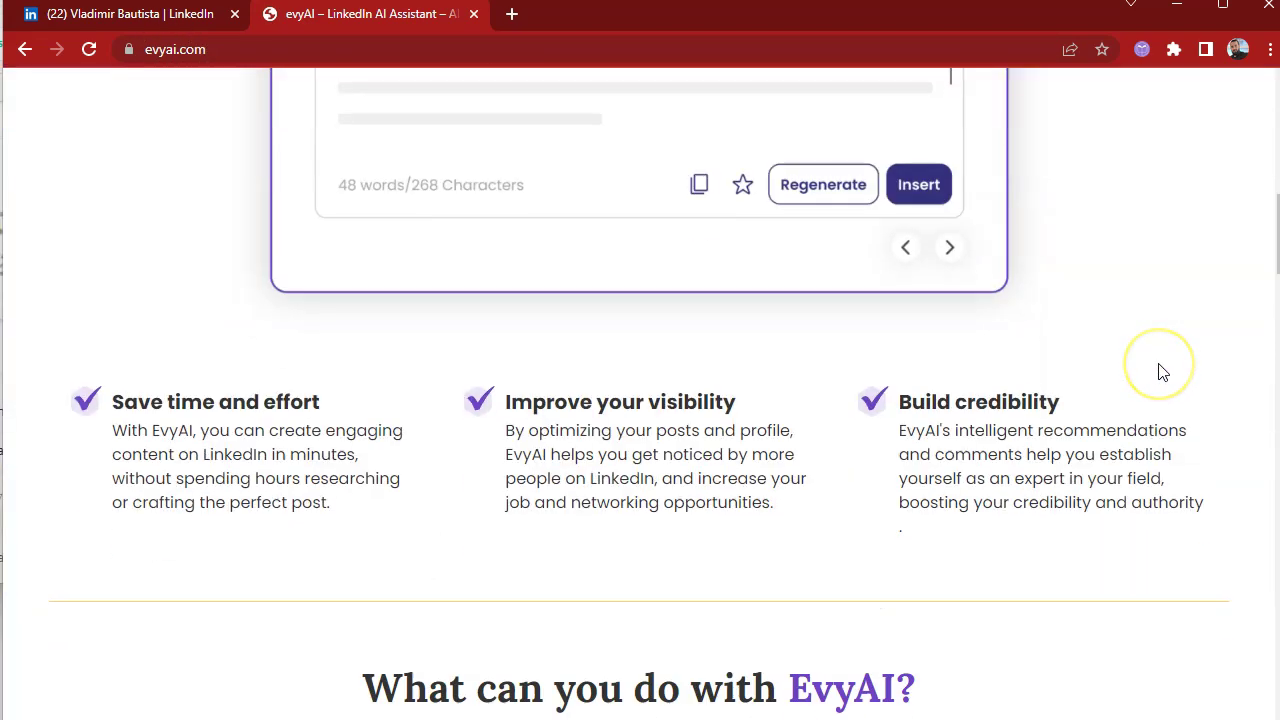
pyautogui.scroll(-7, 1163, 372)
pyautogui.scroll(1, 1163, 372)
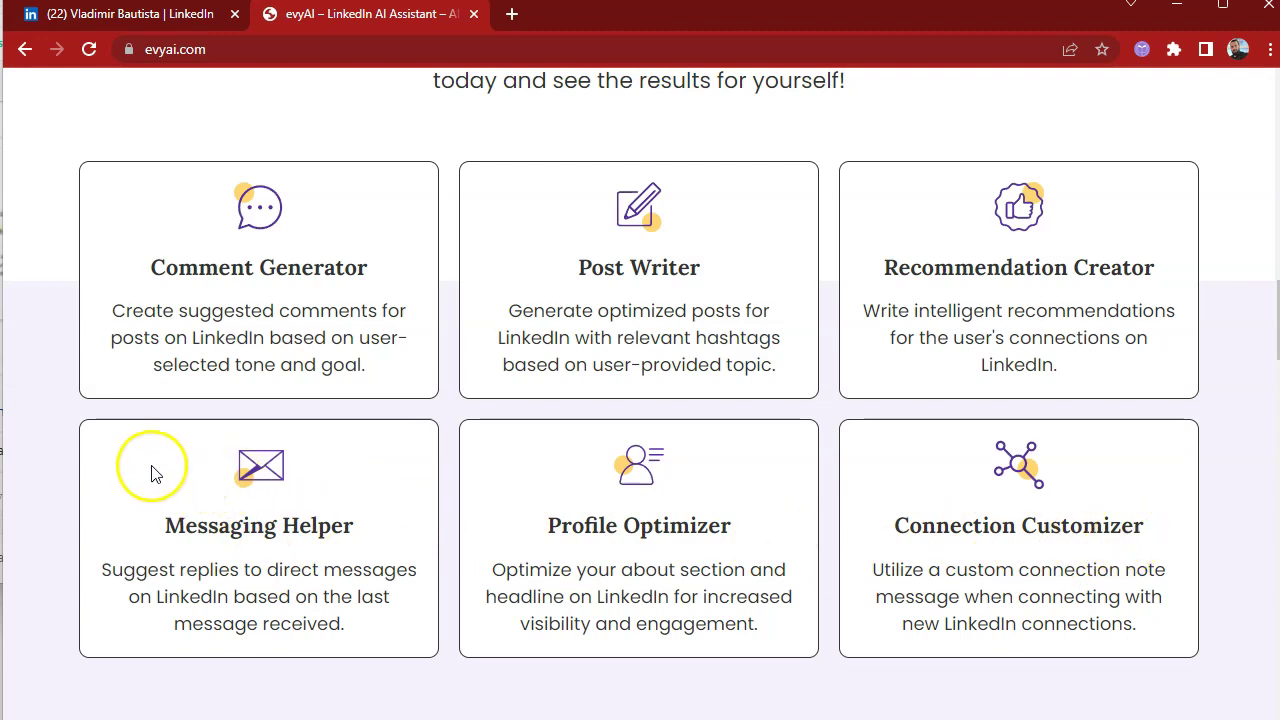
pyautogui.scroll(10, 349, 500)
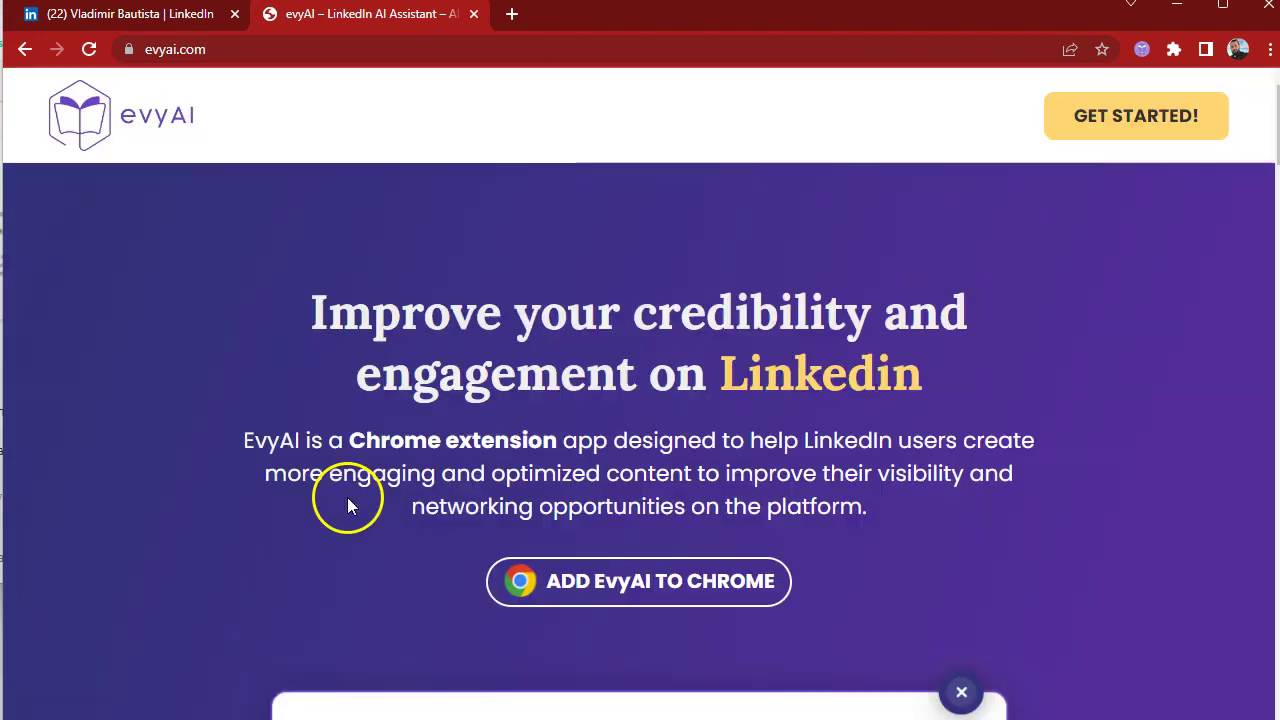